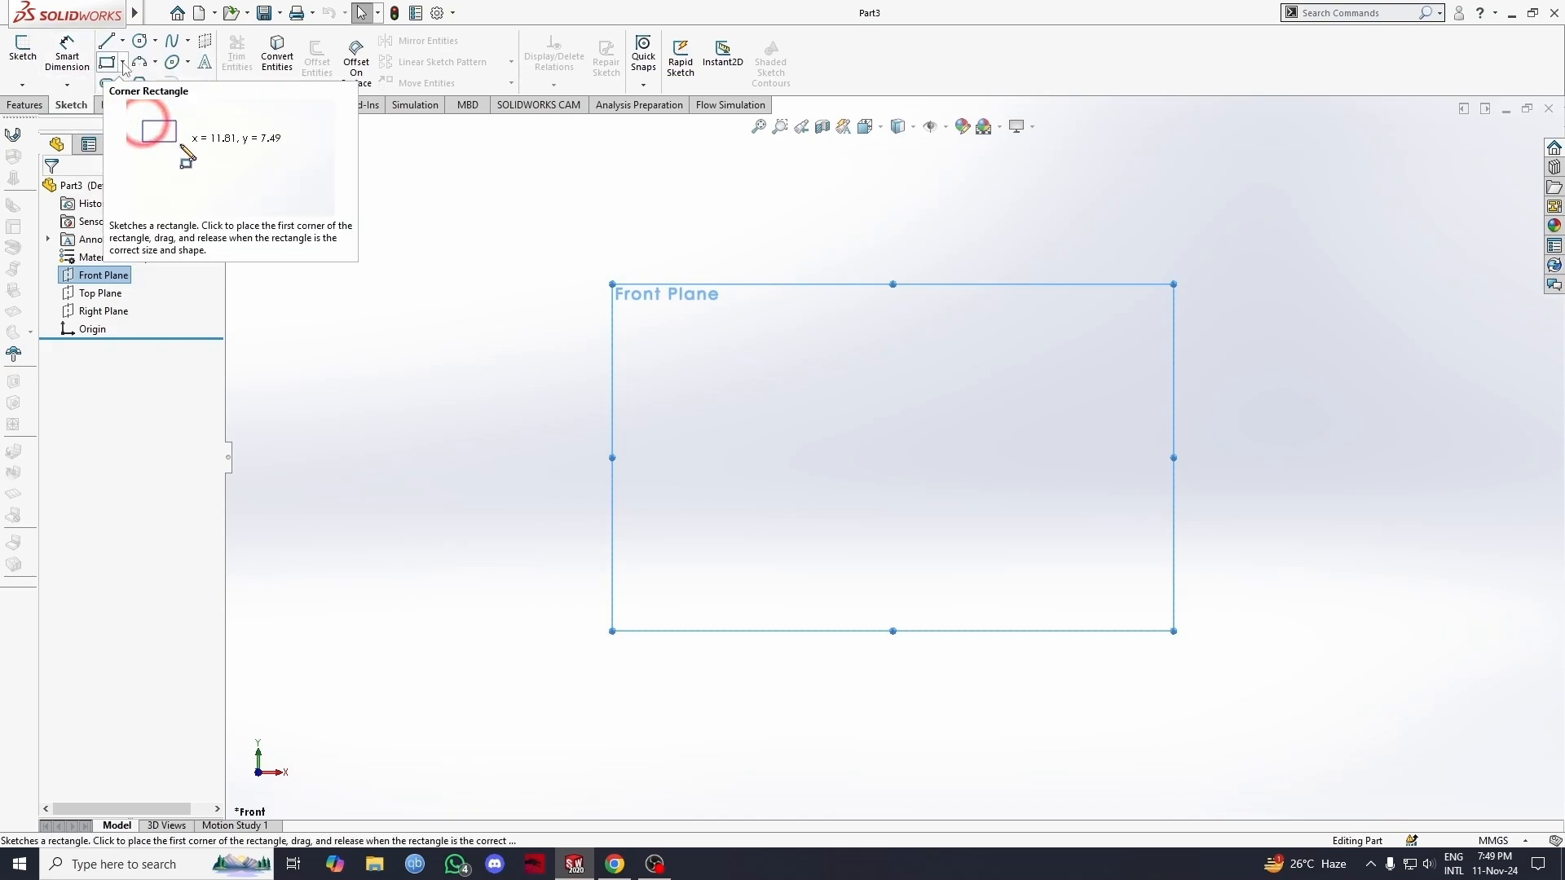
# Step: Open a sketch on the Front Plane and draw a dimensioned horizontal construction midpoint line about 202 mm long, centred on the origin
pyautogui.click(123, 63)
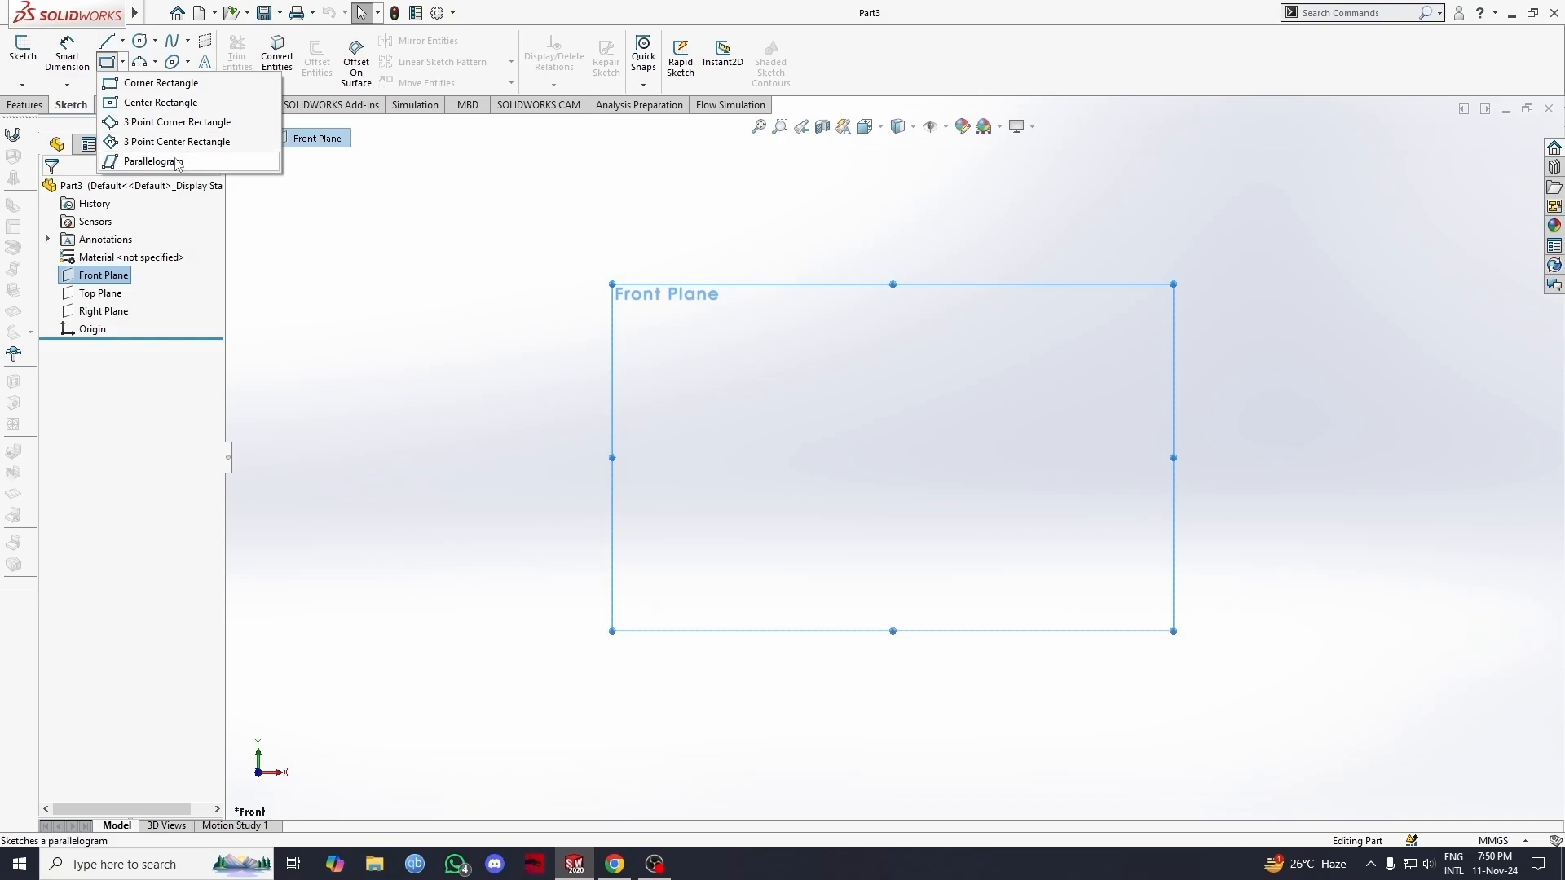
pyautogui.click(106, 62)
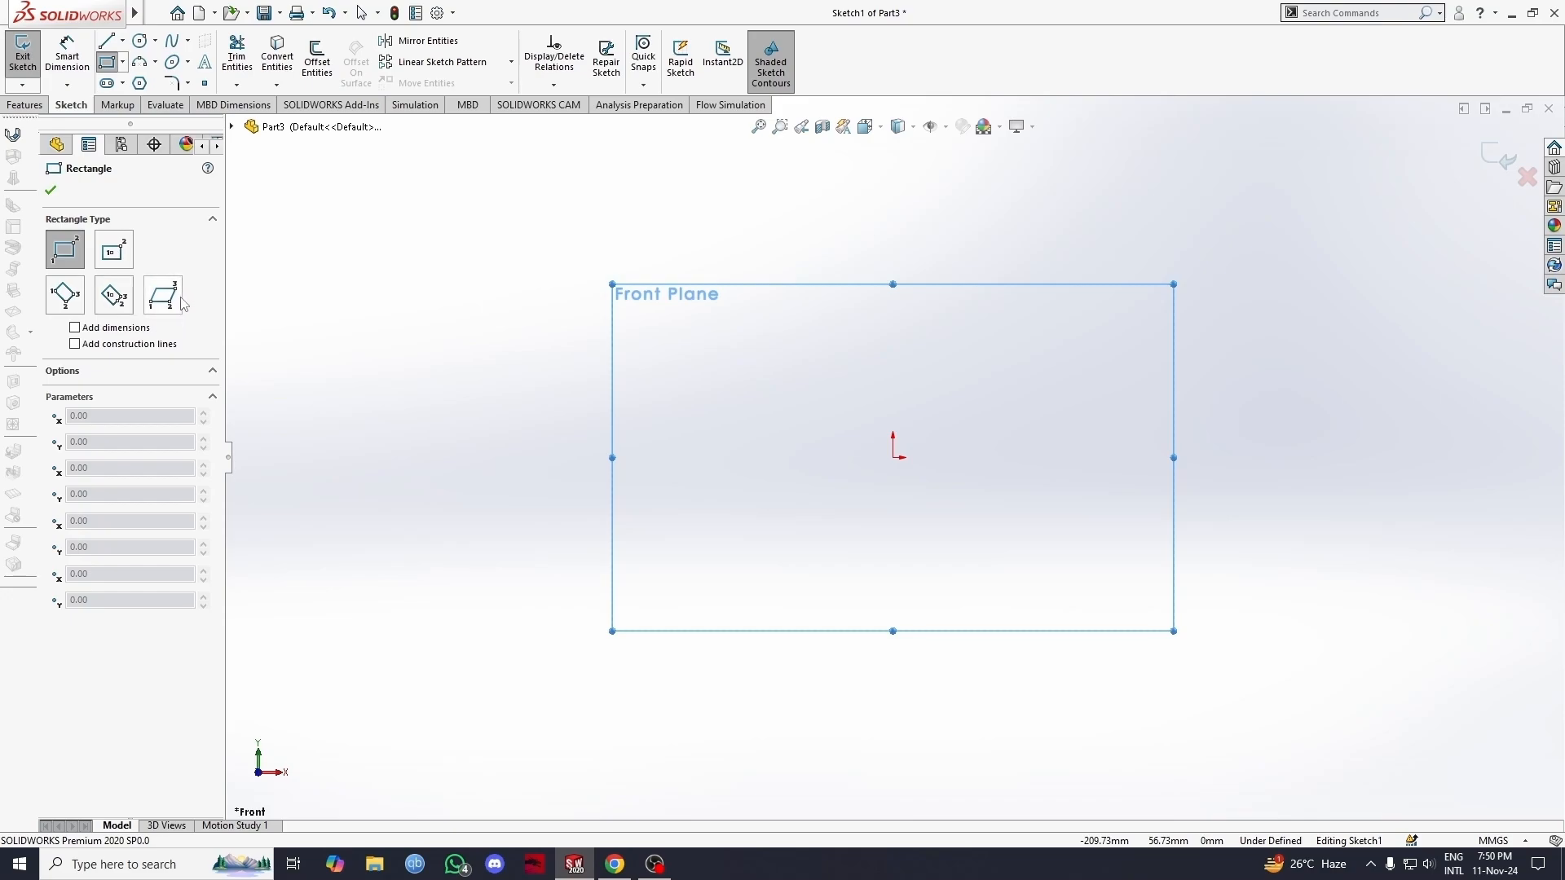
pyautogui.click(123, 40)
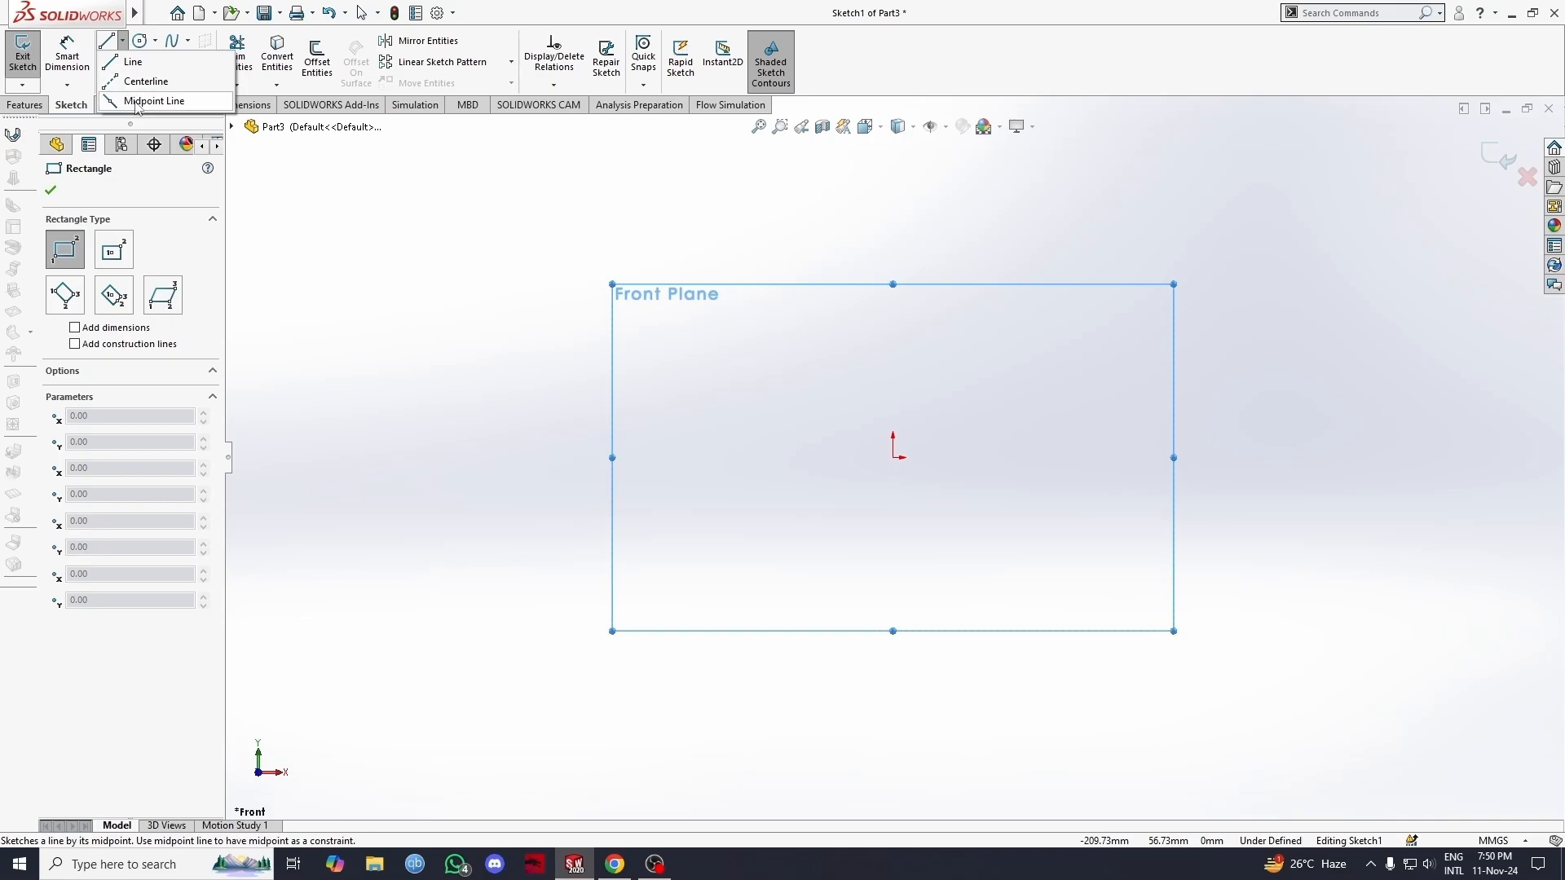
pyautogui.click(132, 100)
pyautogui.click(75, 375)
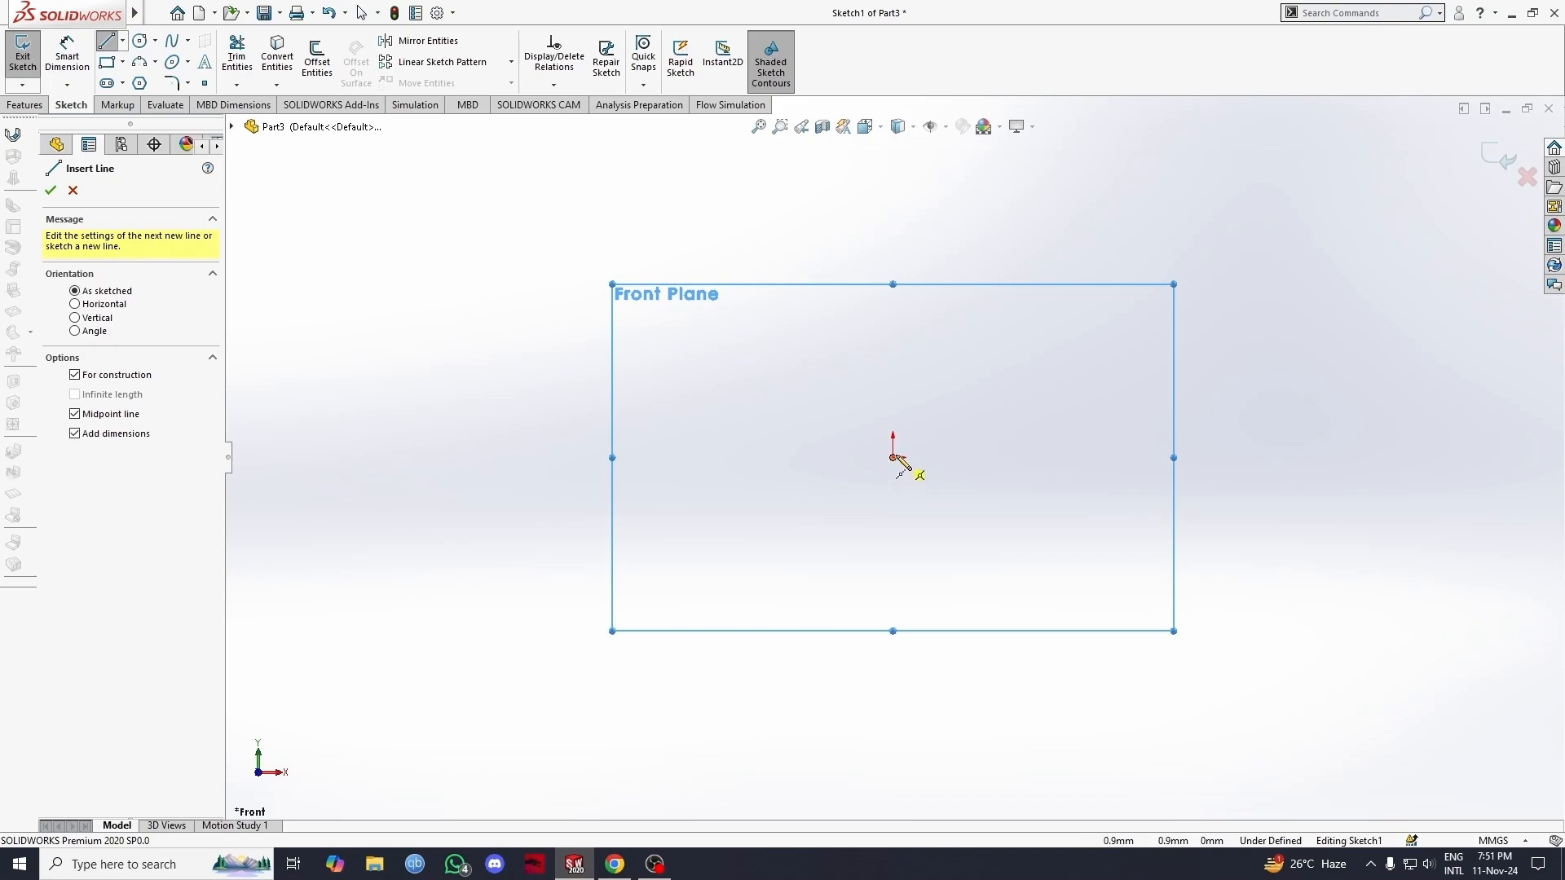
pyautogui.click(893, 458)
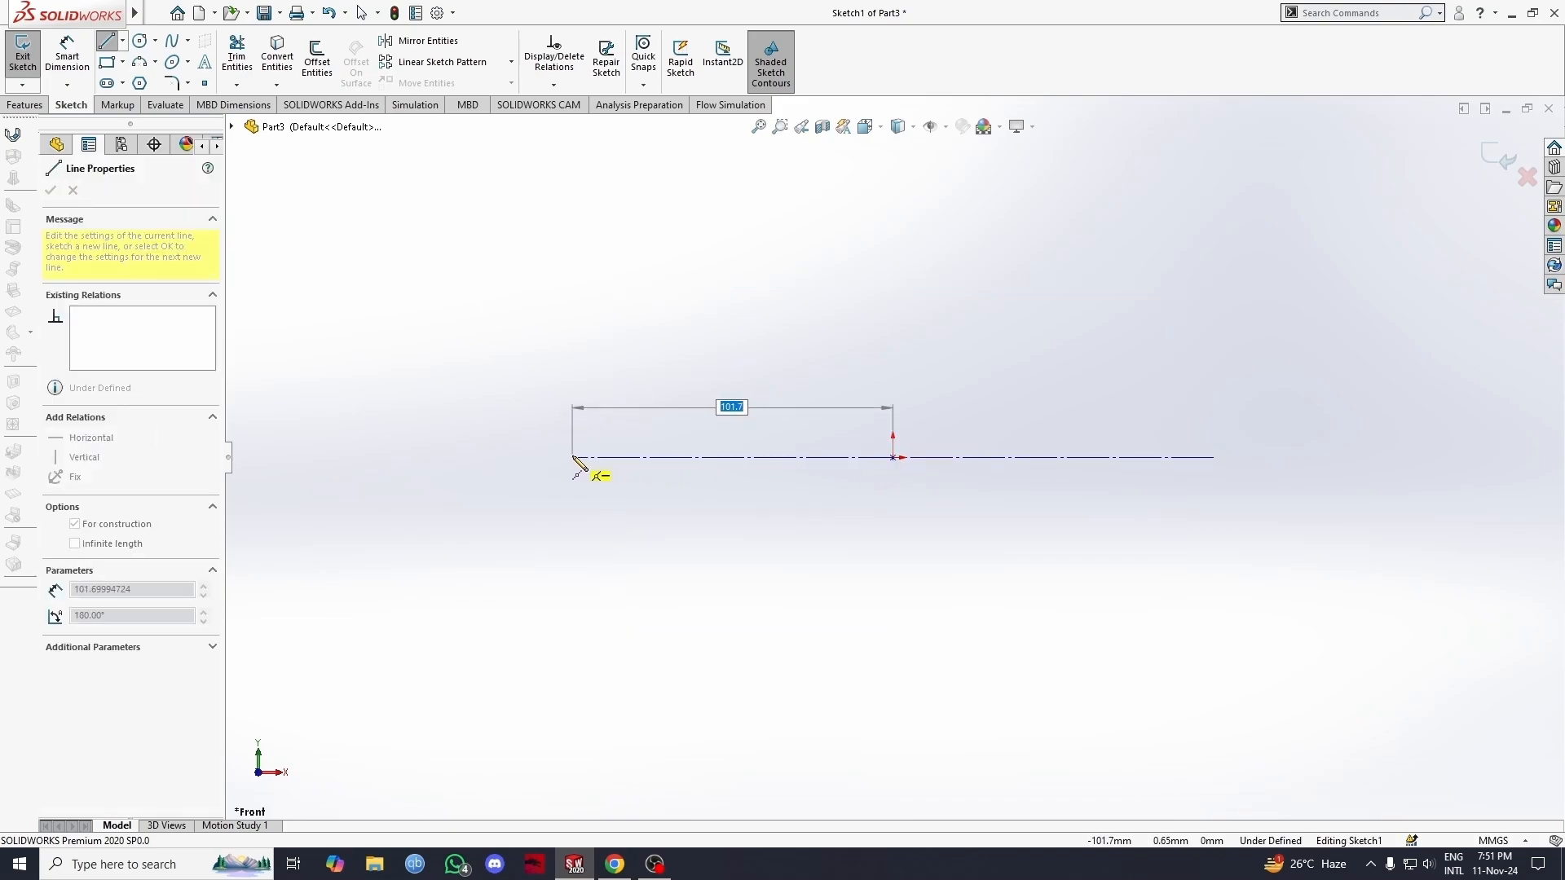
pyautogui.click(575, 458)
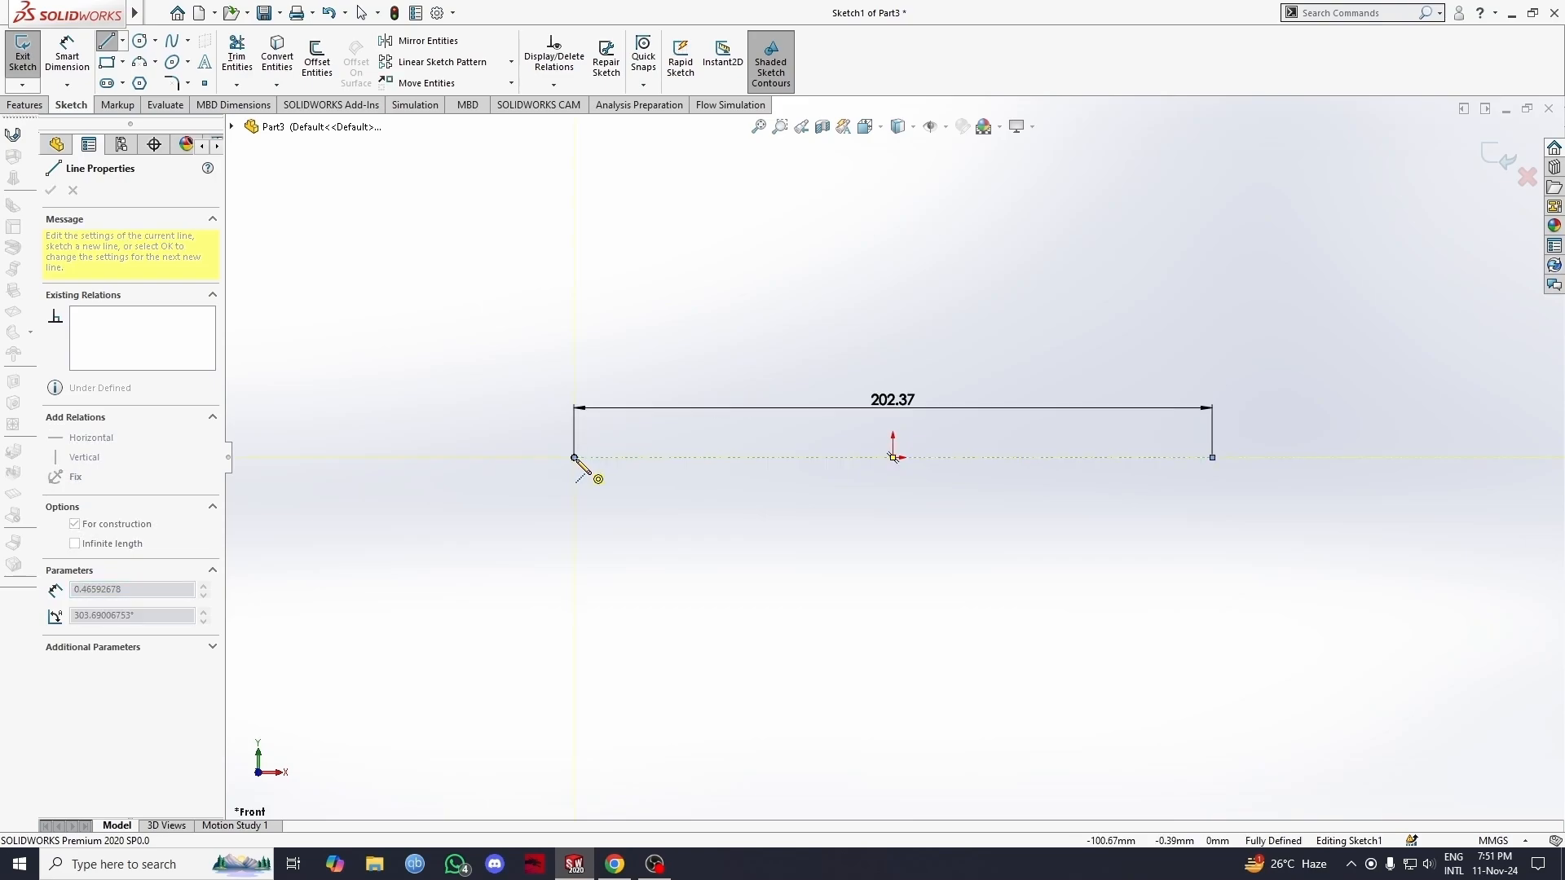
pyautogui.press('Escape')
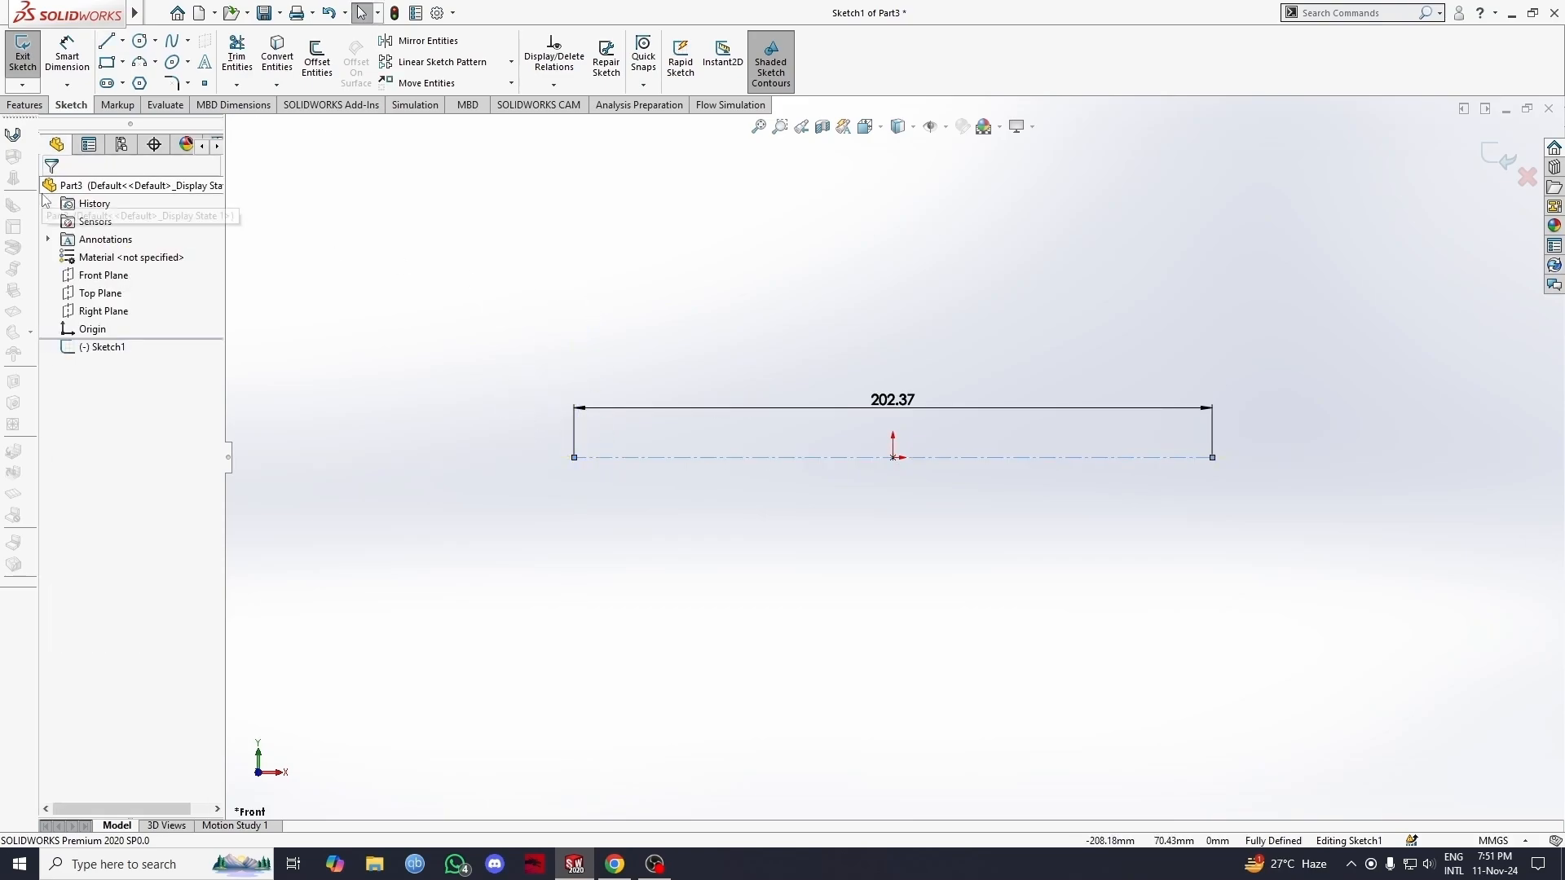
# Step: Draw an undimensioned vertical construction midpoint line about 189 mm long, centred on the origin, and delete the horizontal line's dimension
pyautogui.click(123, 42)
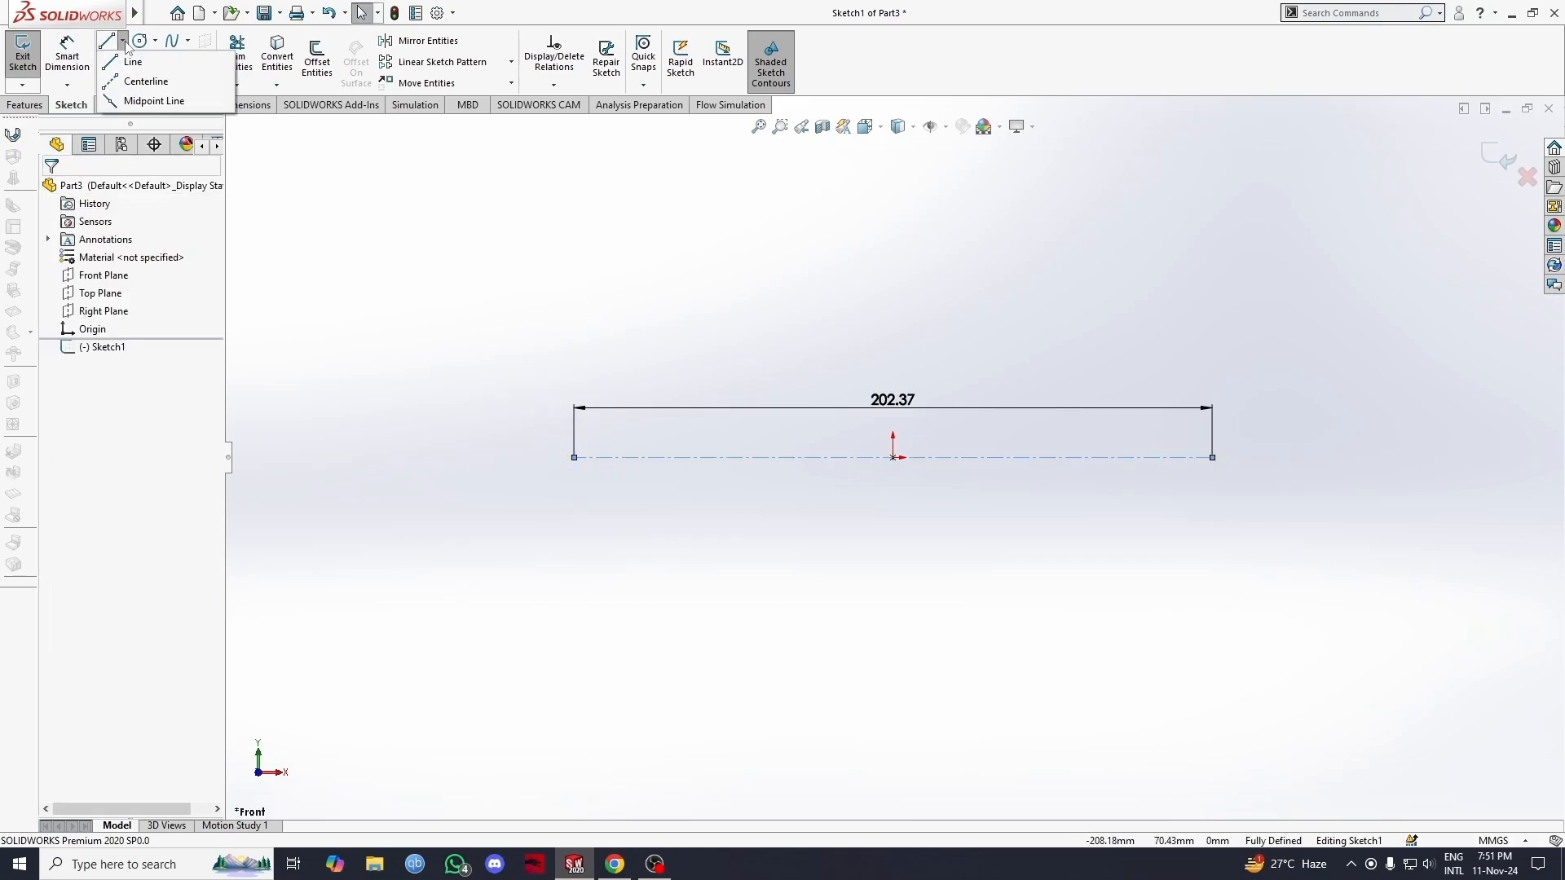
pyautogui.click(134, 100)
pyautogui.click(75, 375)
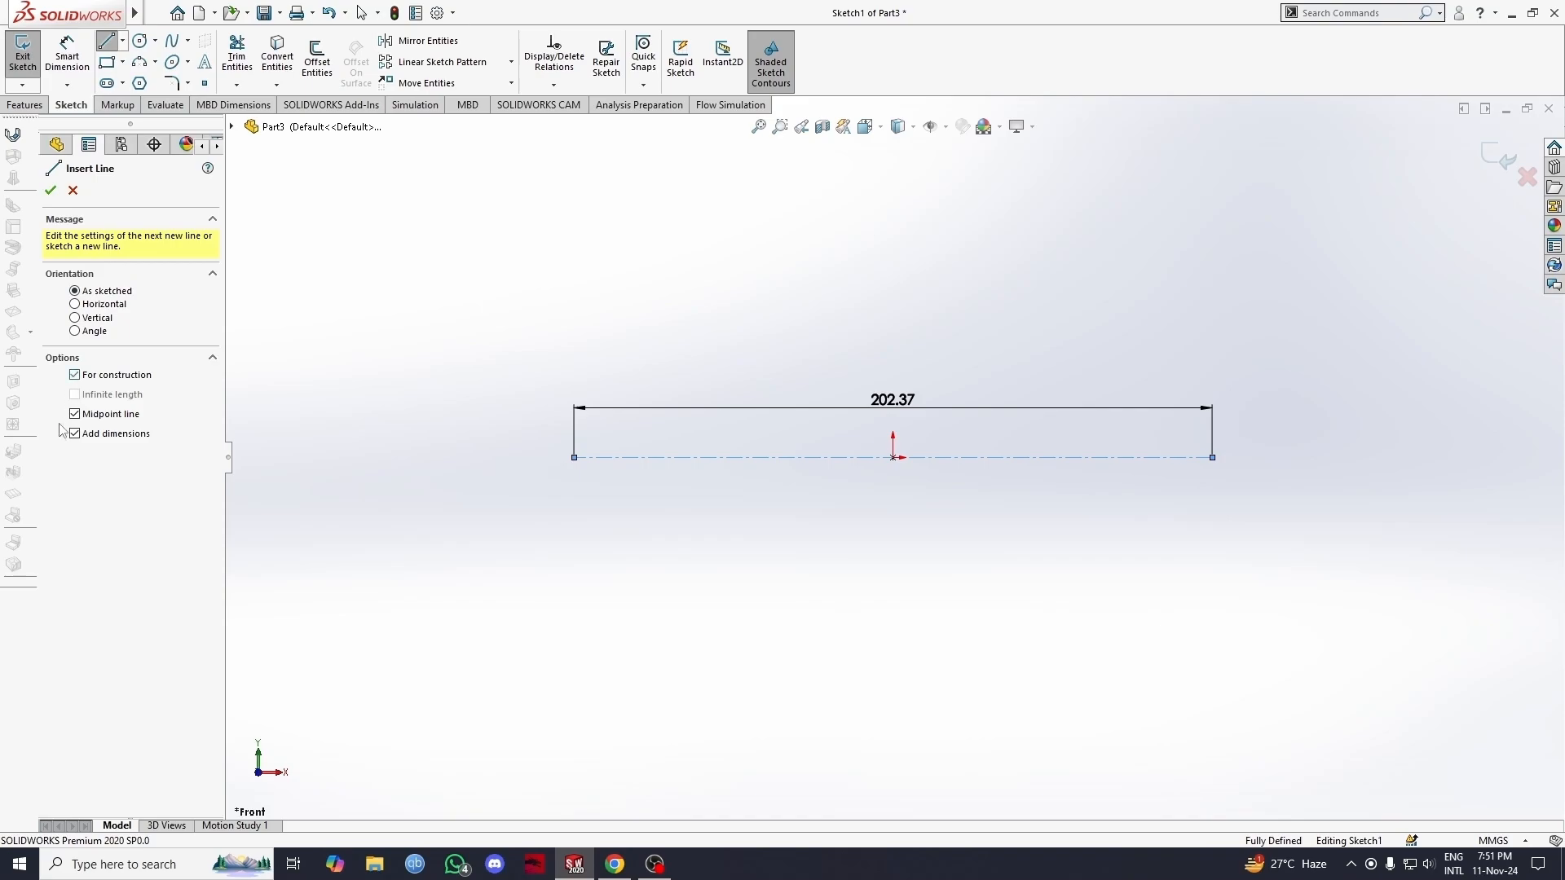
pyautogui.click(75, 434)
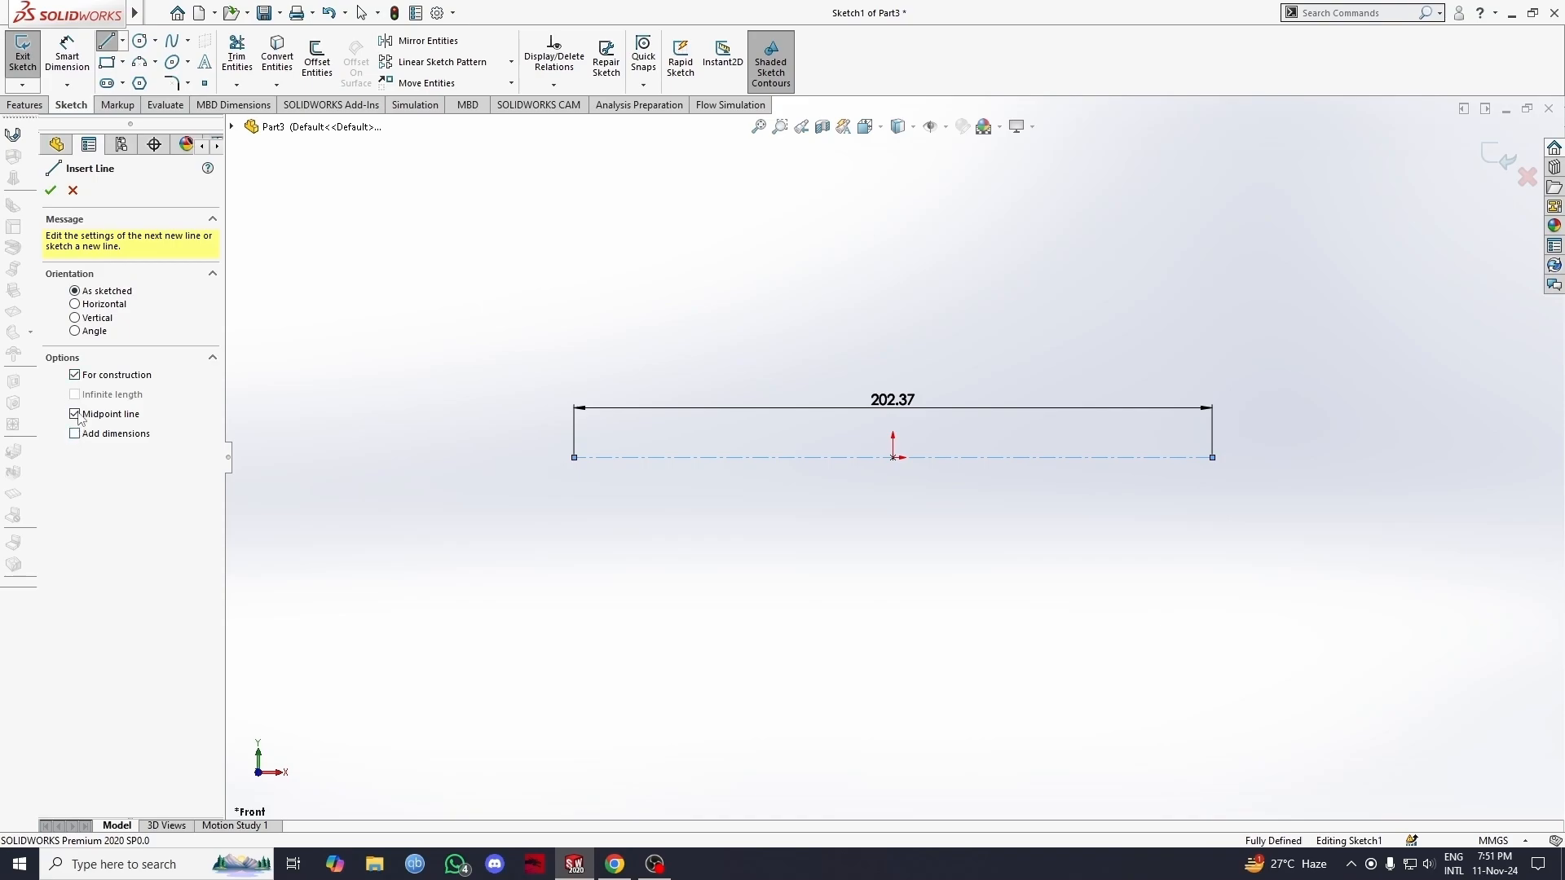
pyautogui.click(893, 457)
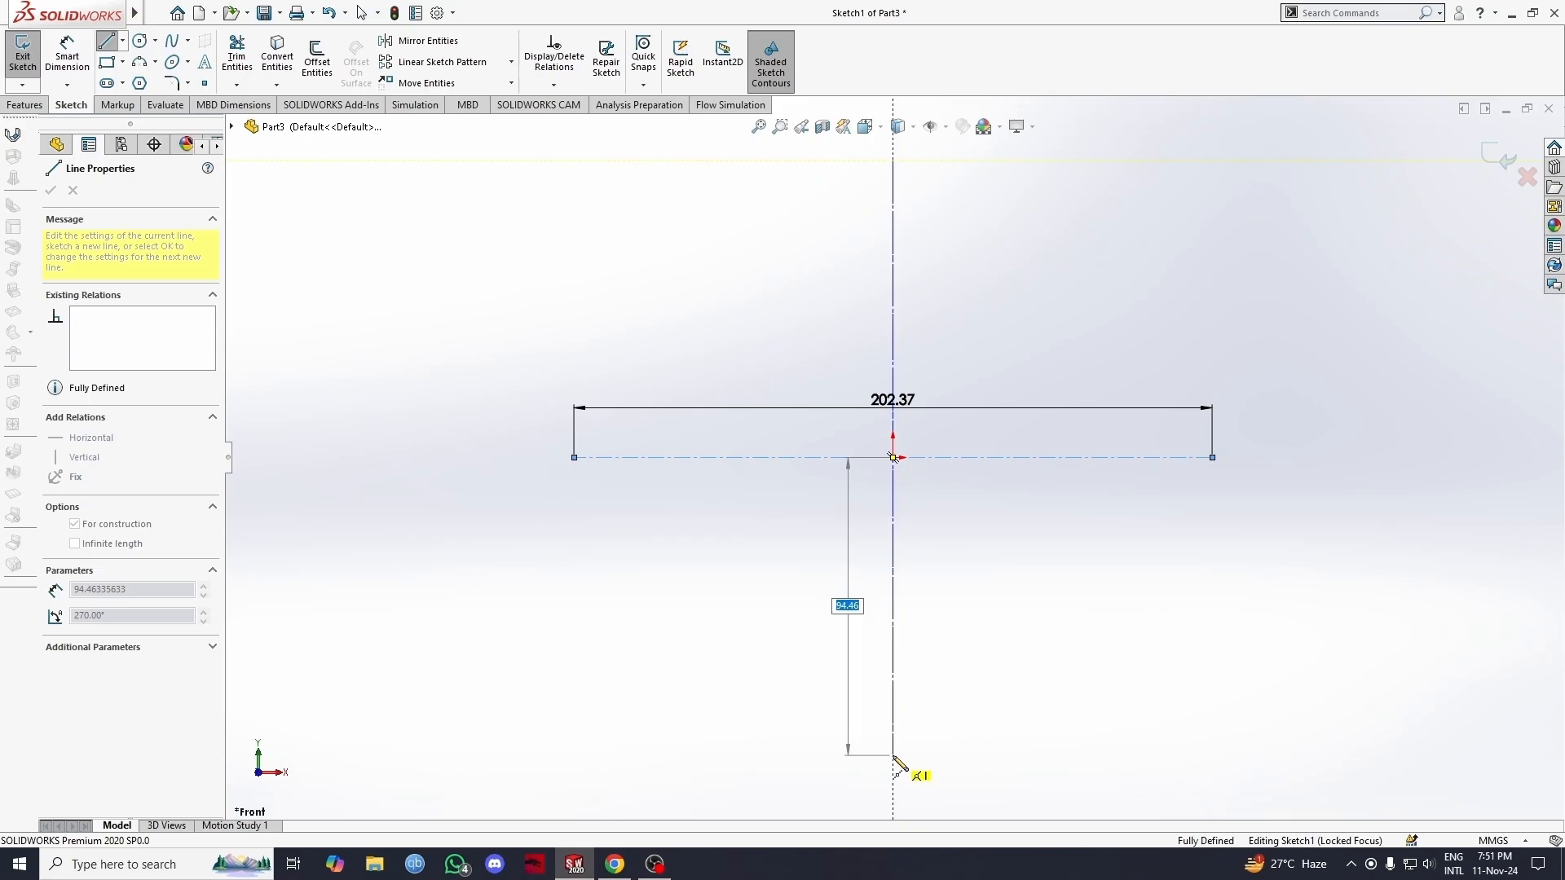
pyautogui.click(893, 758)
pyautogui.press('Escape')
pyautogui.click(864, 414)
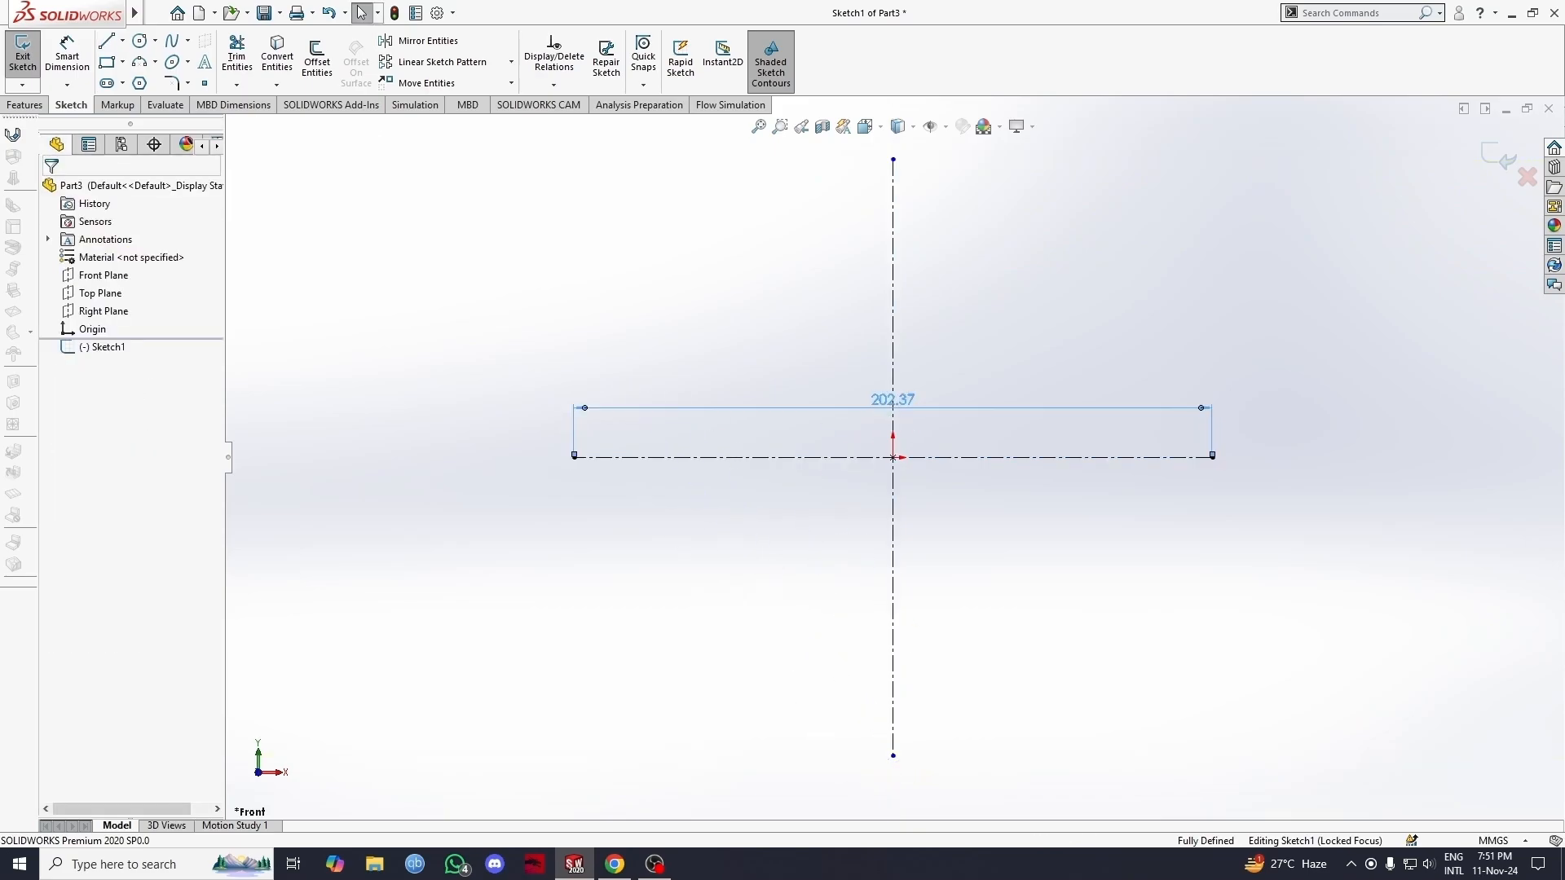
pyautogui.press('Delete')
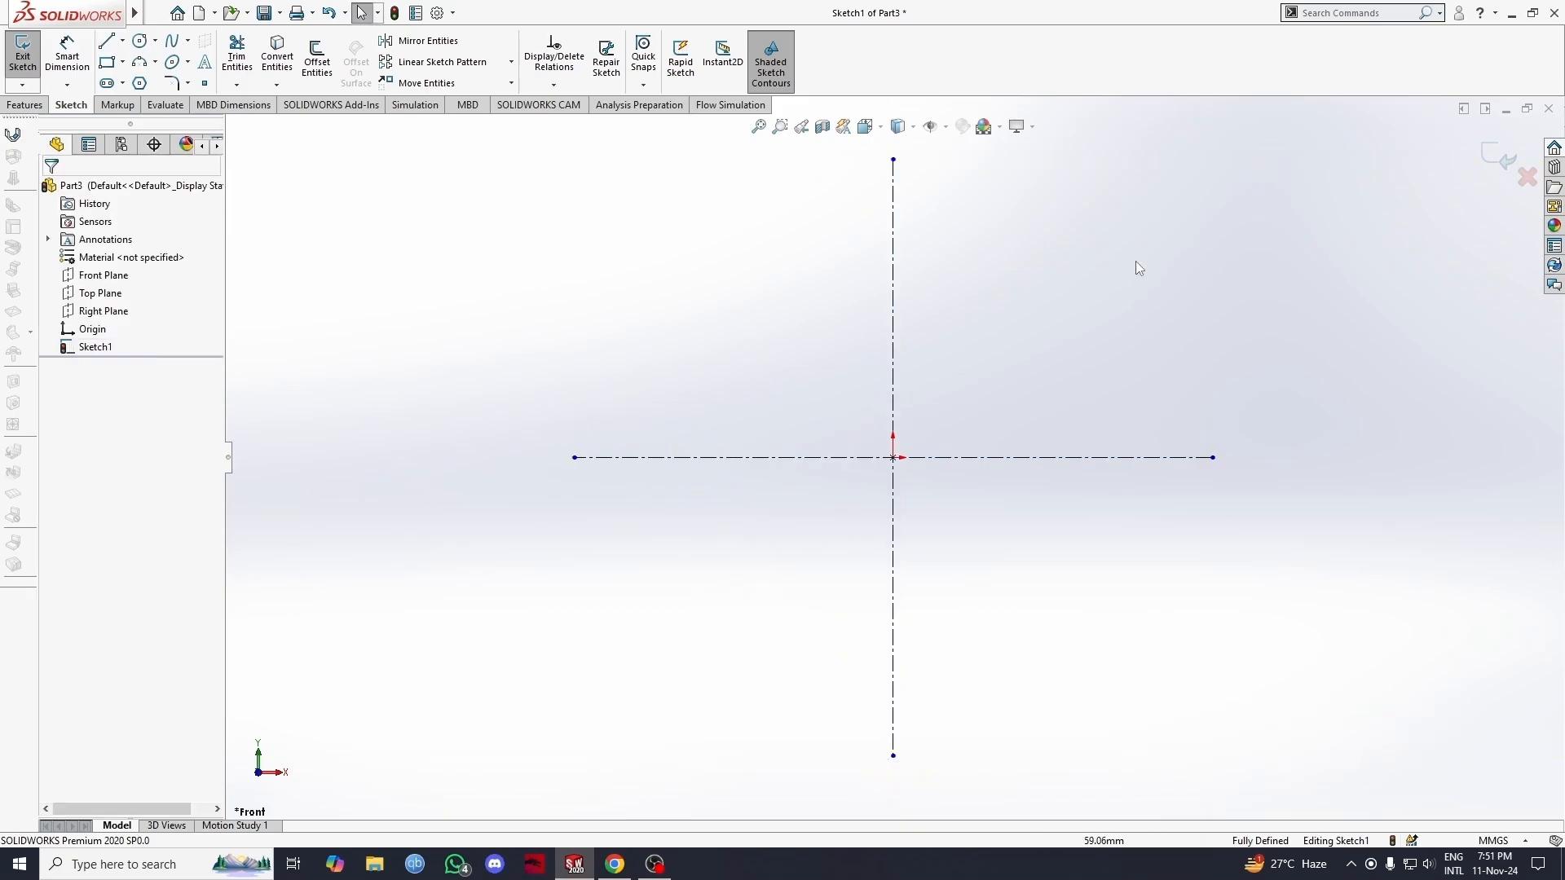
# Step: Draw a corner rectangle about 65 by 37 mm in the lower-left quadrant and dimension its upper edge to 50 mm
pyautogui.click(106, 62)
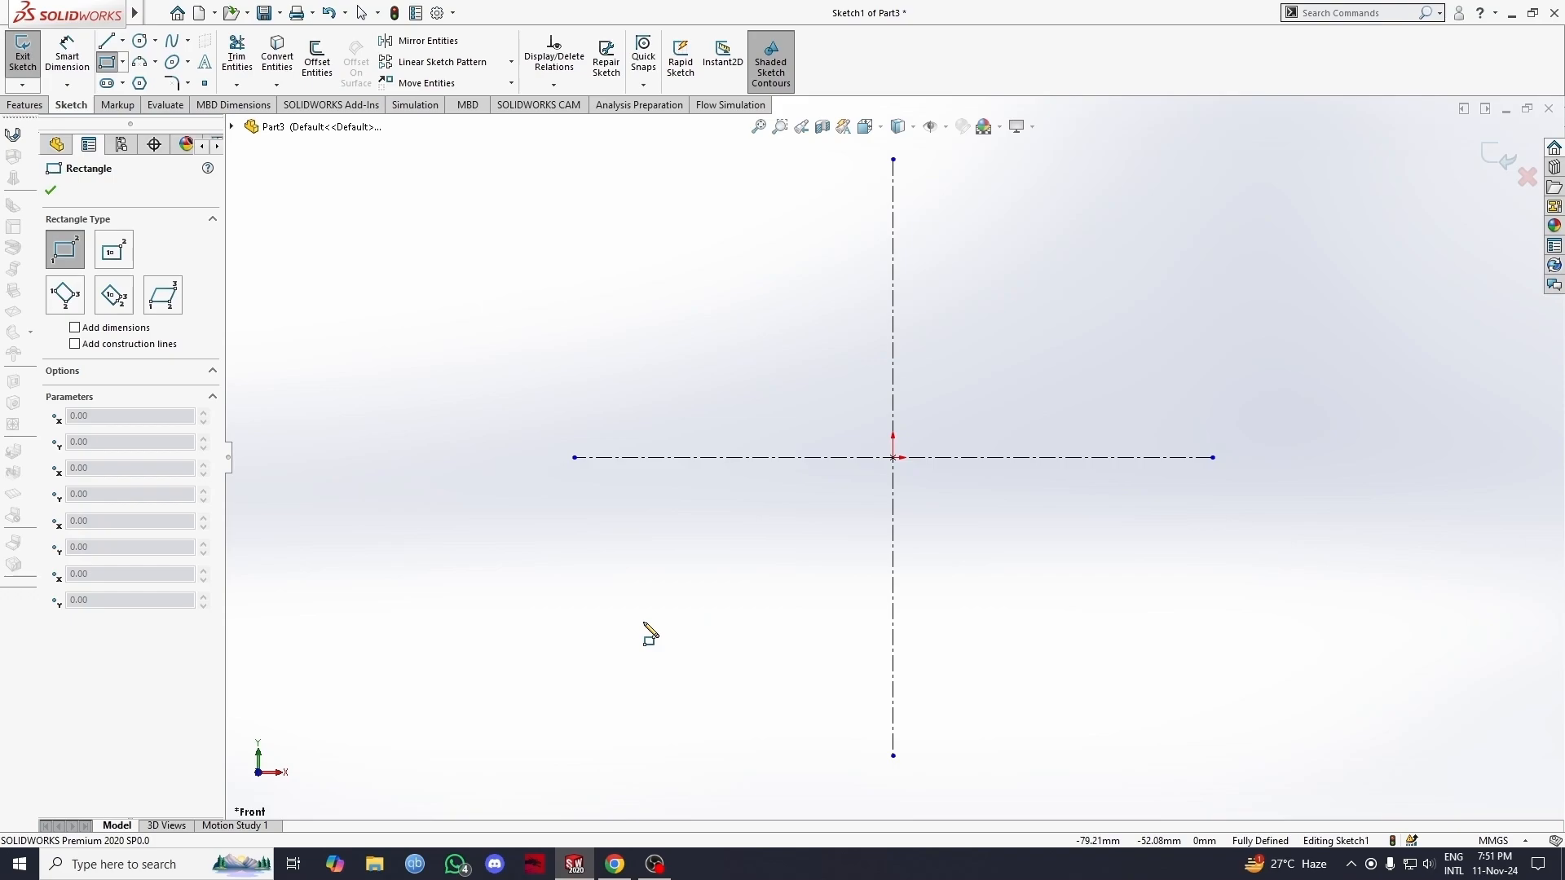
pyautogui.moveTo(643, 622)
pyautogui.mouseDown()
pyautogui.moveTo(685, 548)
pyautogui.moveTo(852, 524)
pyautogui.moveTo(847, 507)
pyautogui.mouseUp()
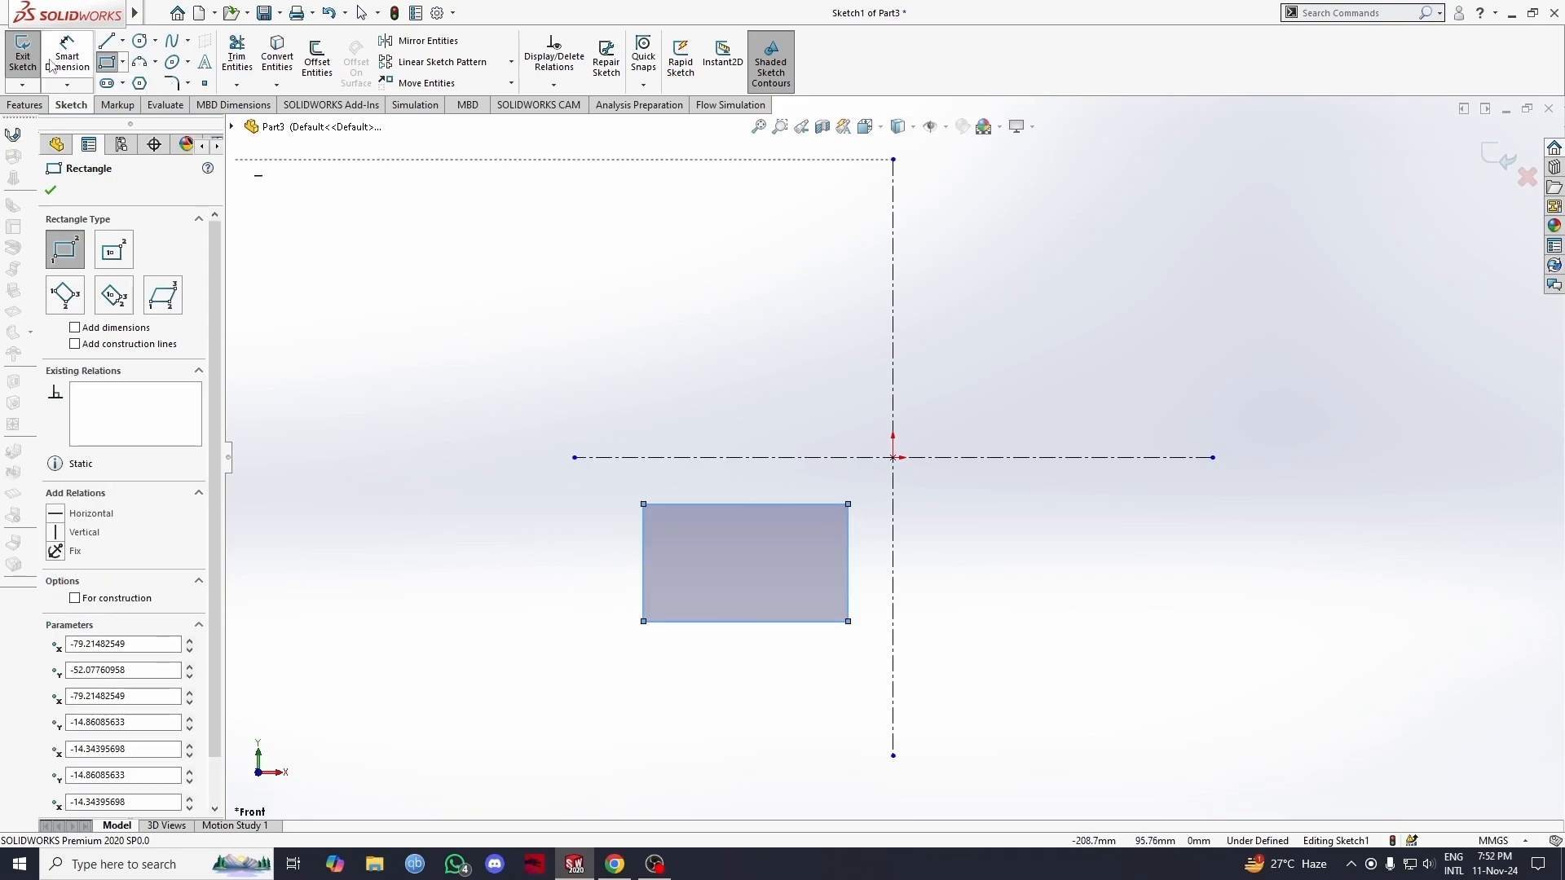
pyautogui.click(81, 54)
pyautogui.click(742, 505)
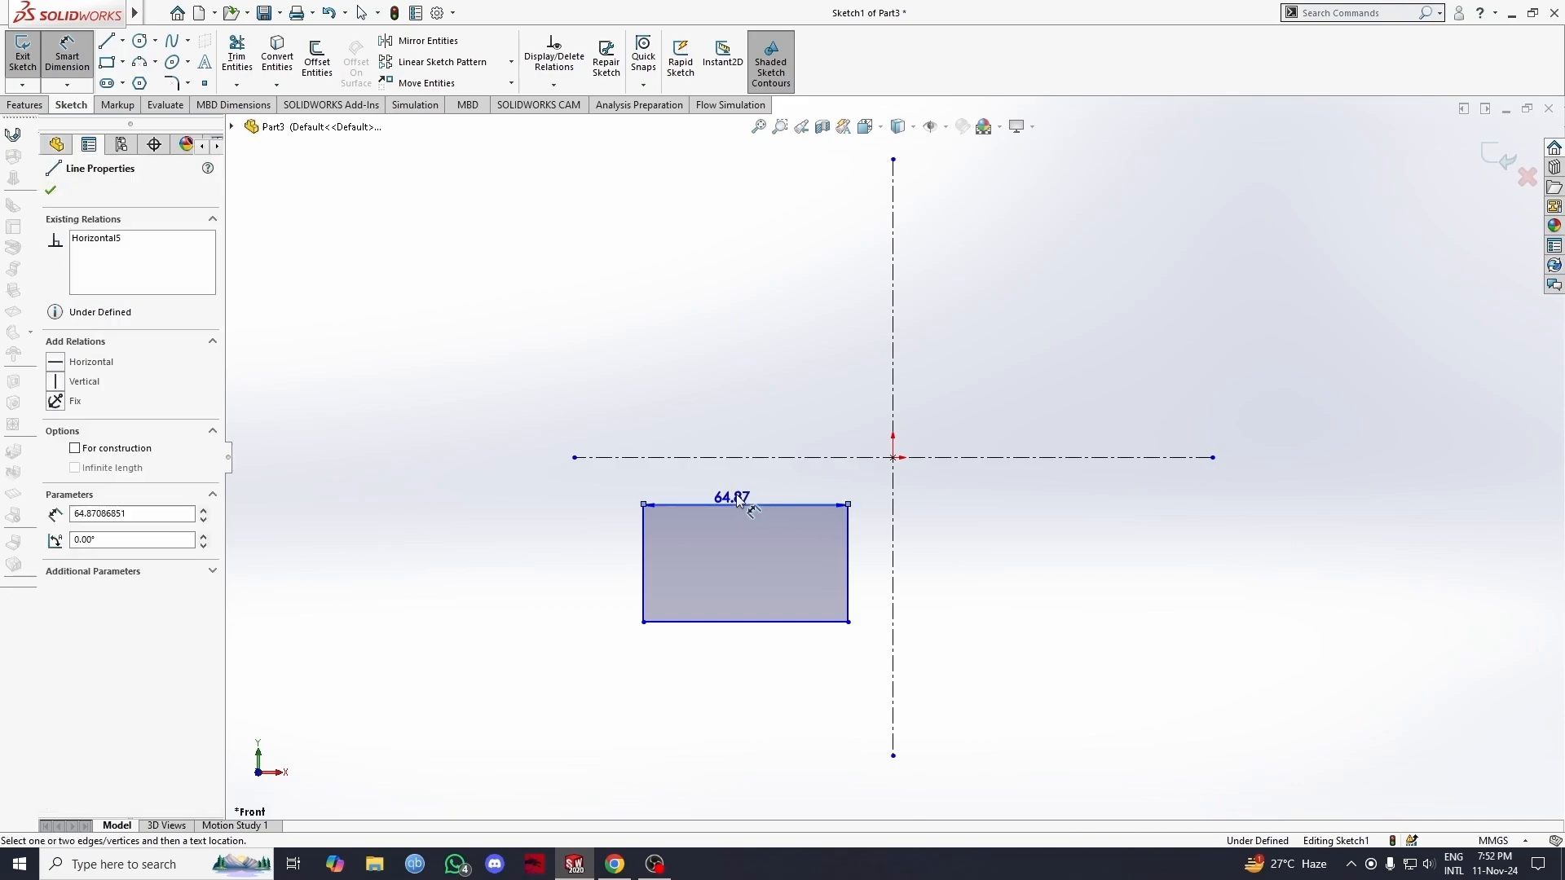
pyautogui.click(742, 493)
pyautogui.write('5')
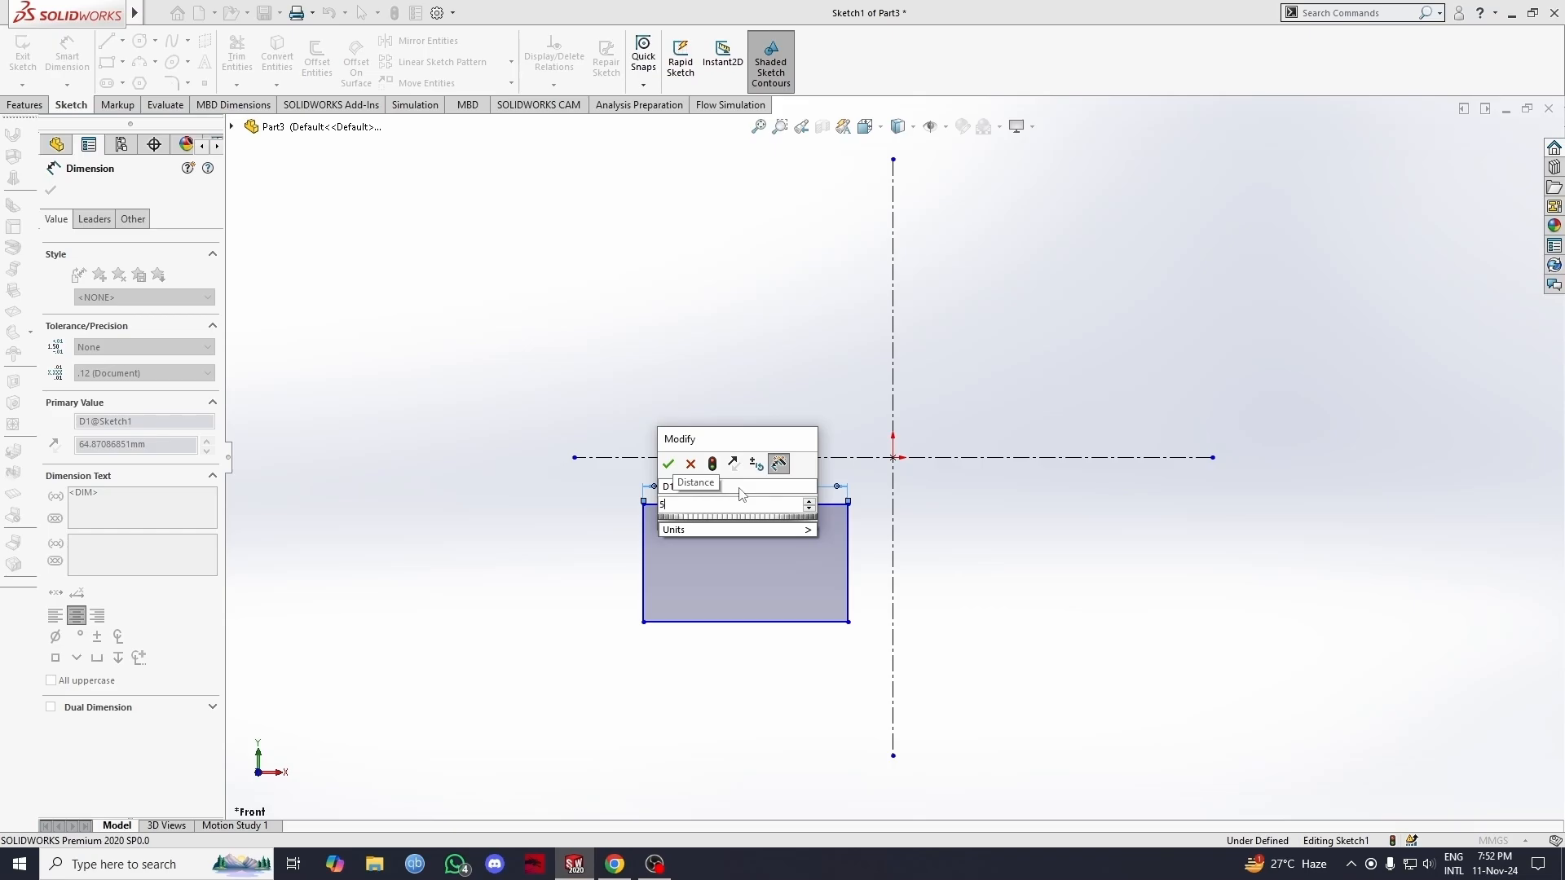
pyautogui.write('0')
pyautogui.press('Return')
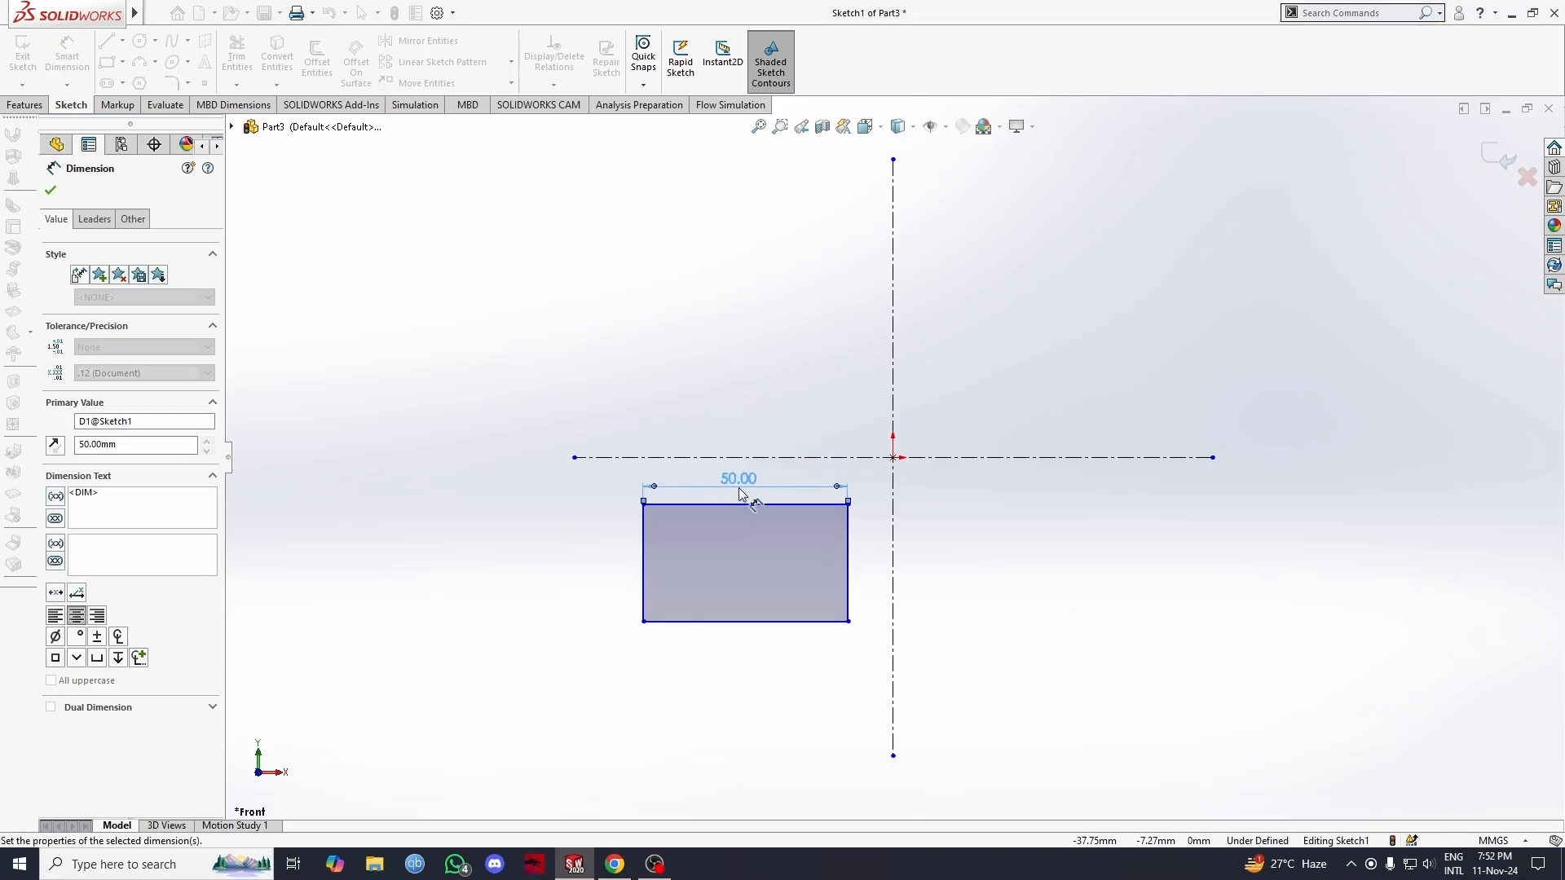
# Step: Dimension the left edge of the lower-left rectangle to 30 mm
pyautogui.click(645, 560)
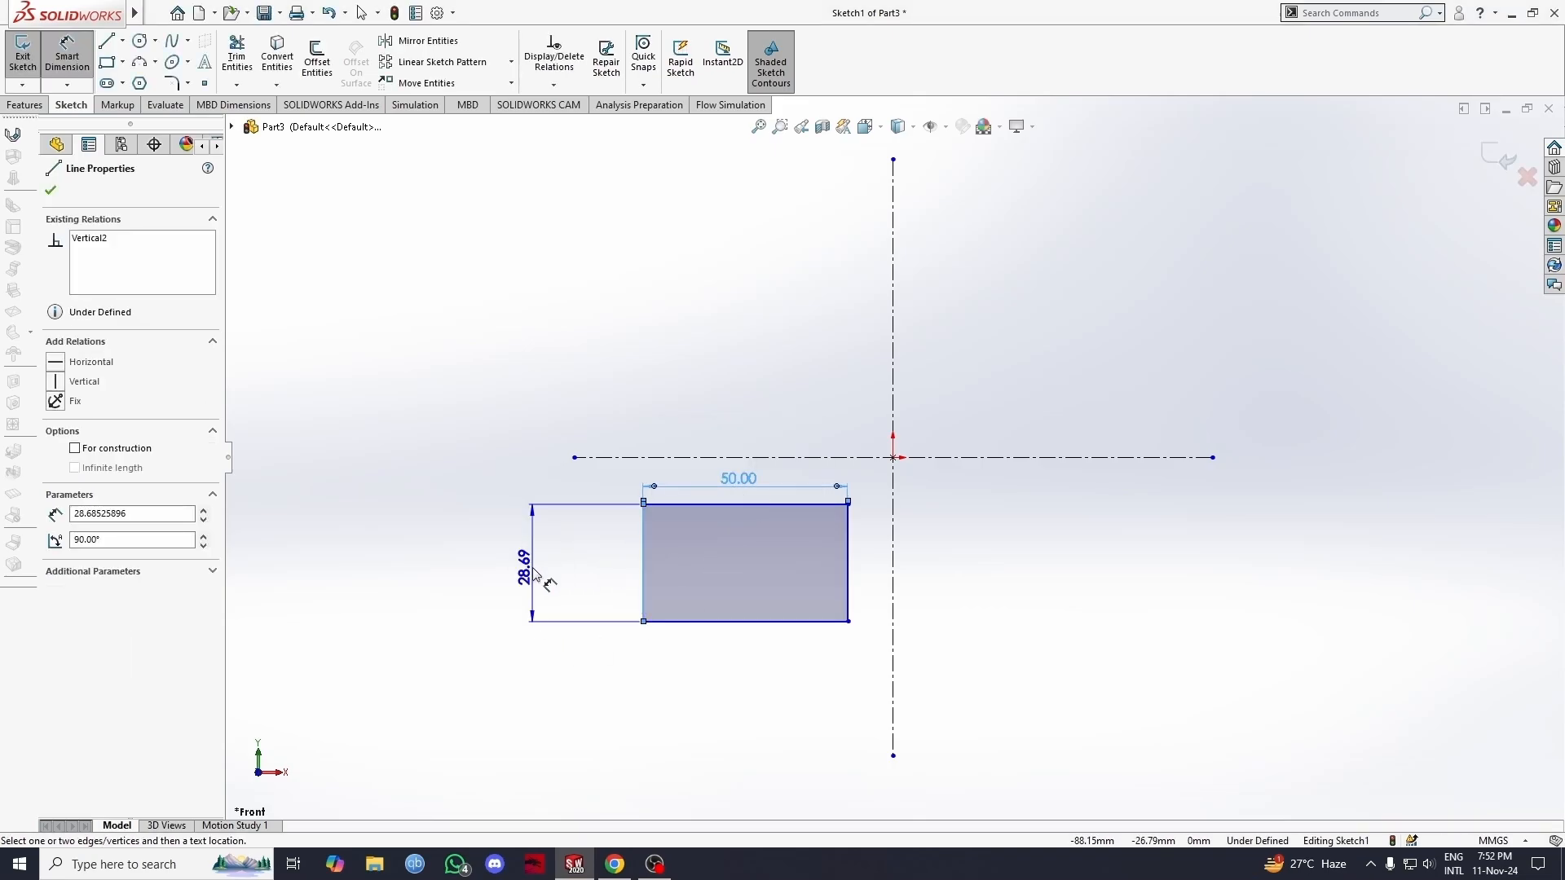
pyautogui.click(560, 562)
pyautogui.write('30')
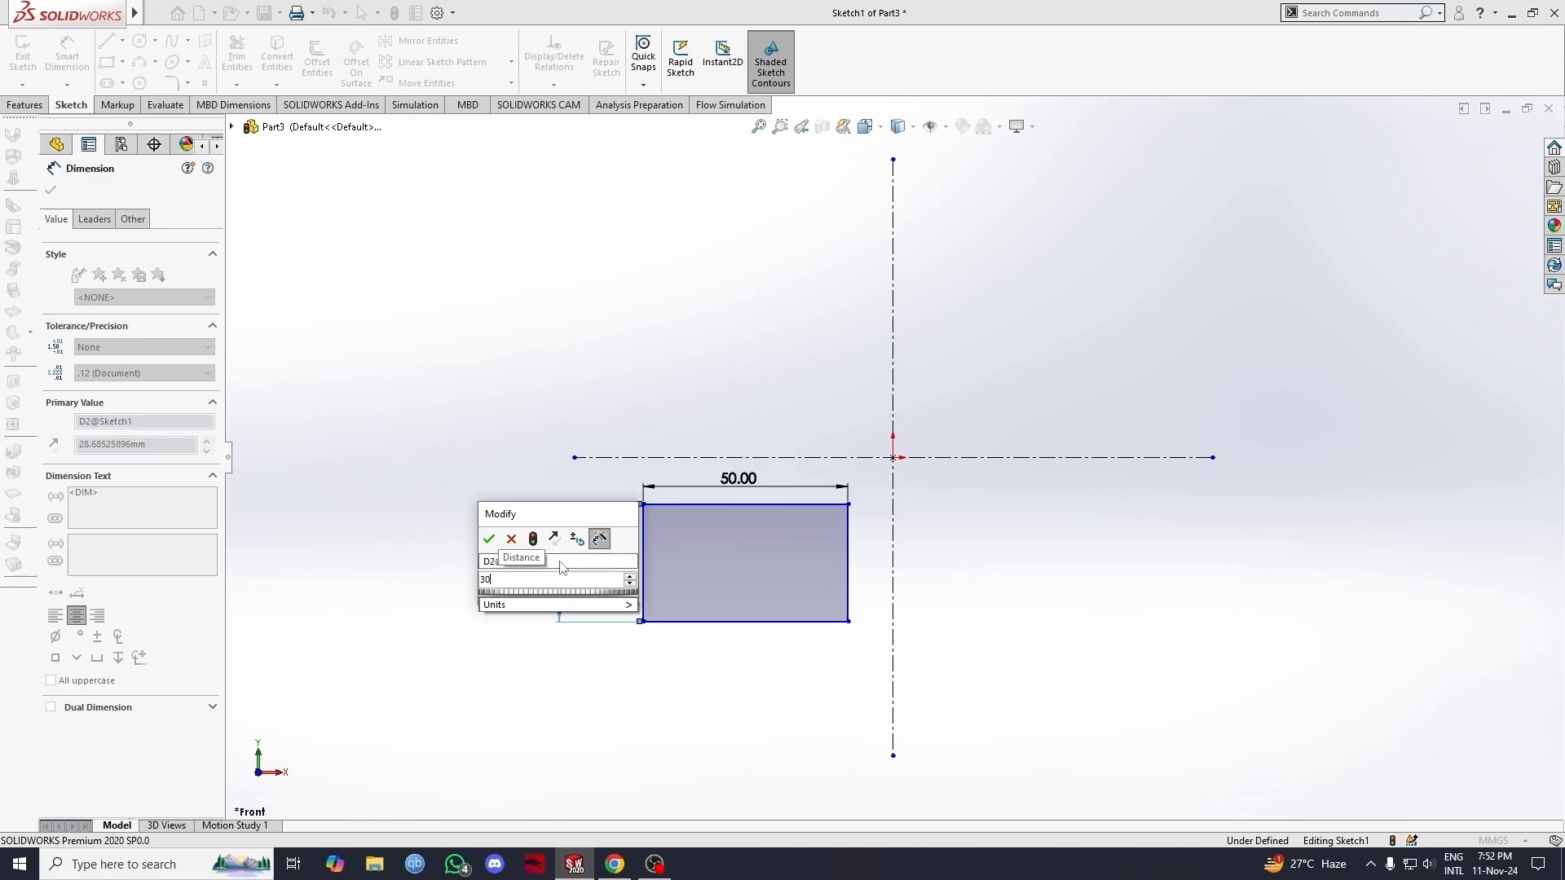
pyautogui.press('Return')
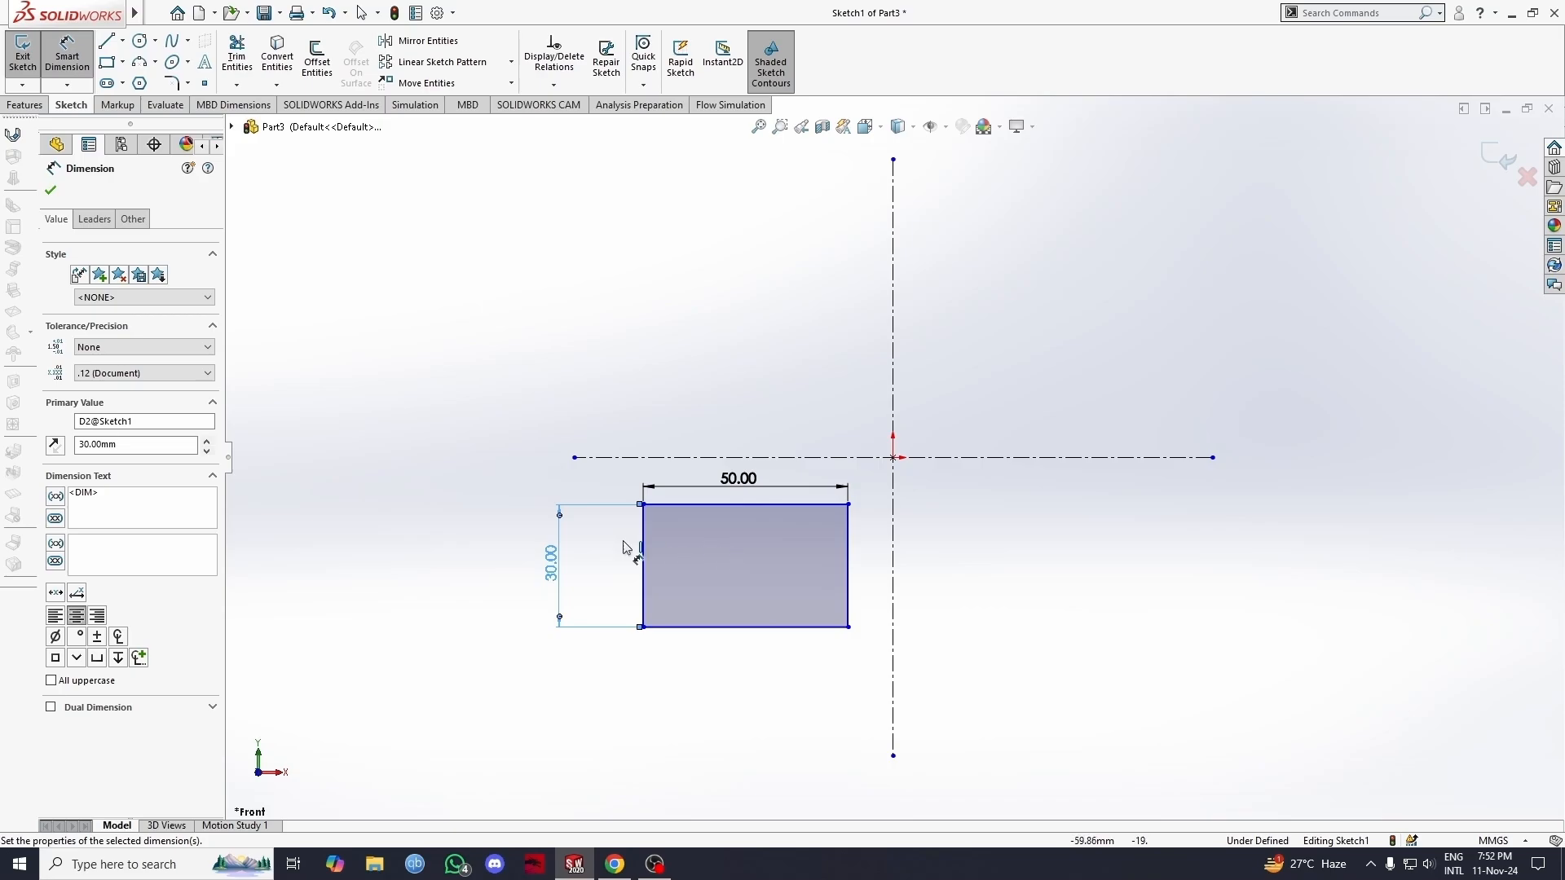
# Step: Draw a corner rectangle in the upper-left quadrant with Add dimensions enabled, 20 mm high and 40 mm wide
pyautogui.click(108, 63)
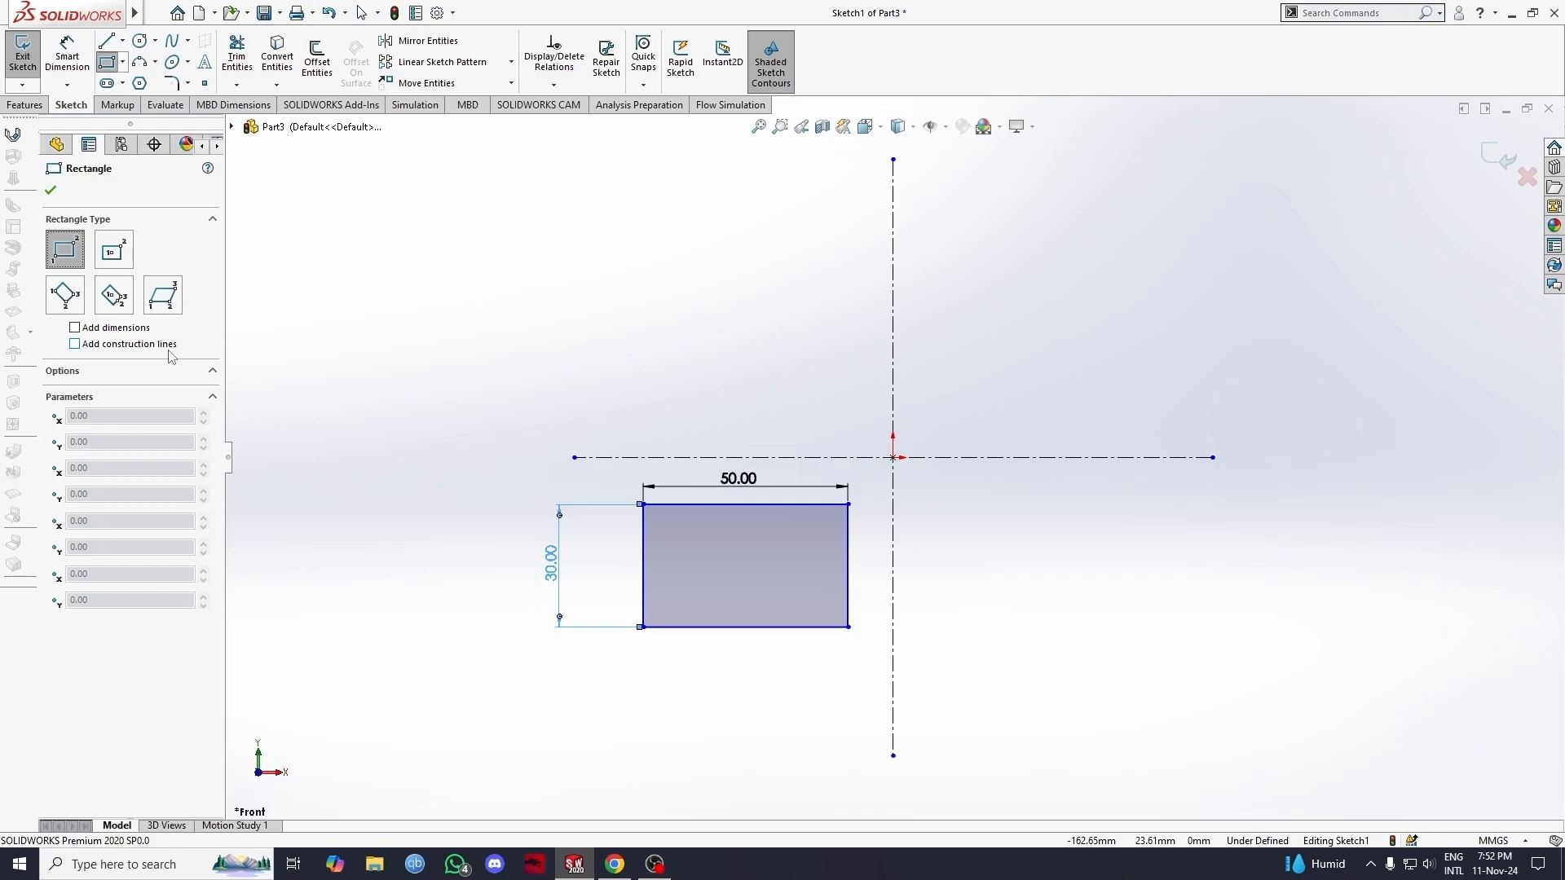
pyautogui.click(75, 328)
pyautogui.click(621, 248)
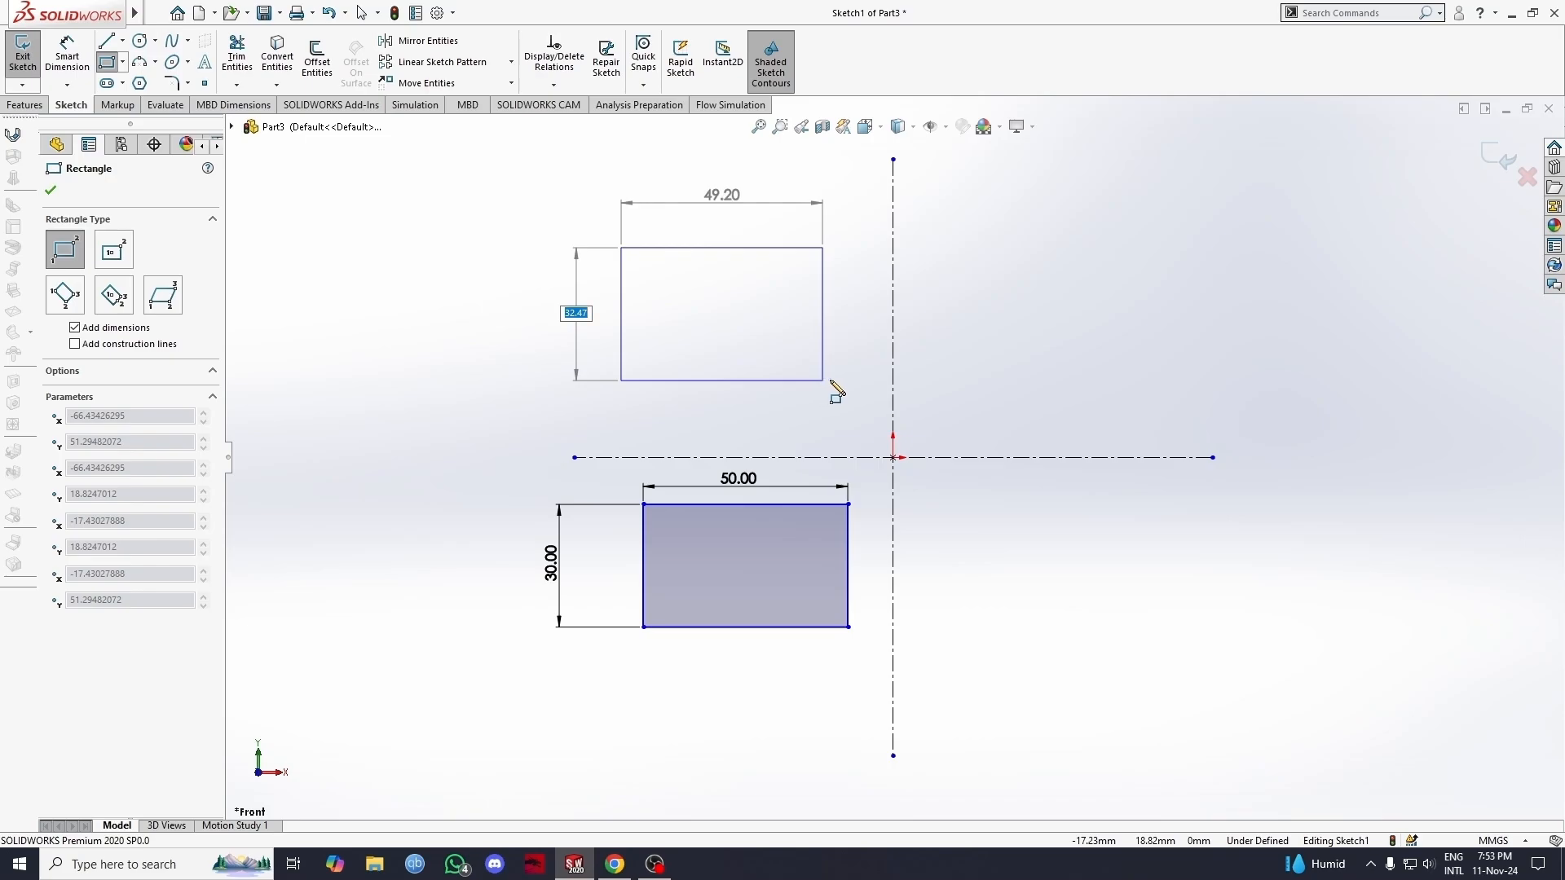
pyautogui.write('20')
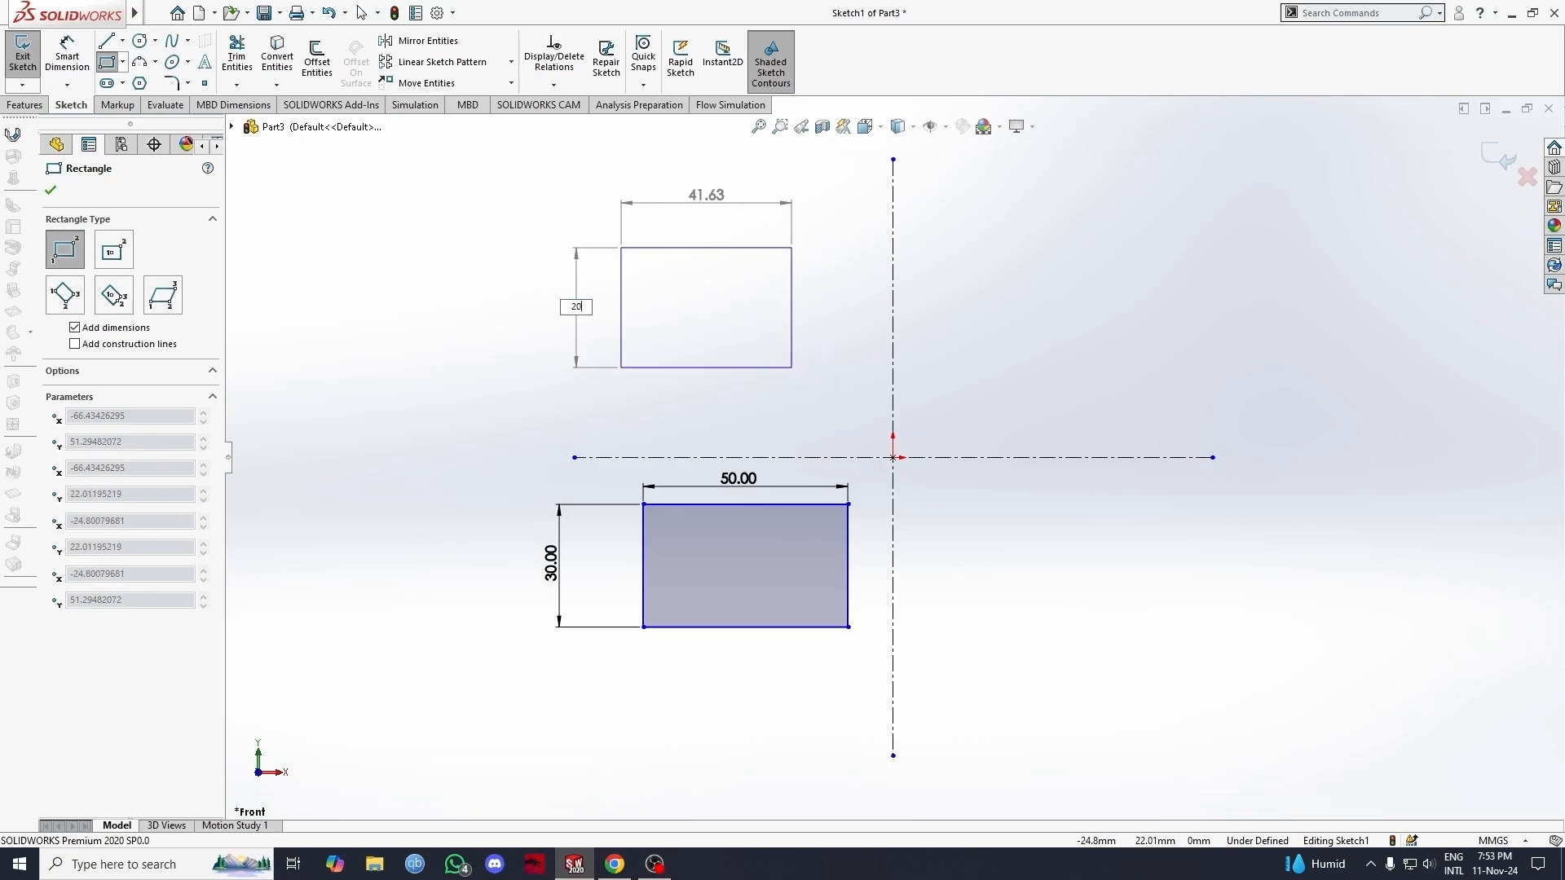
pyautogui.press('Tab')
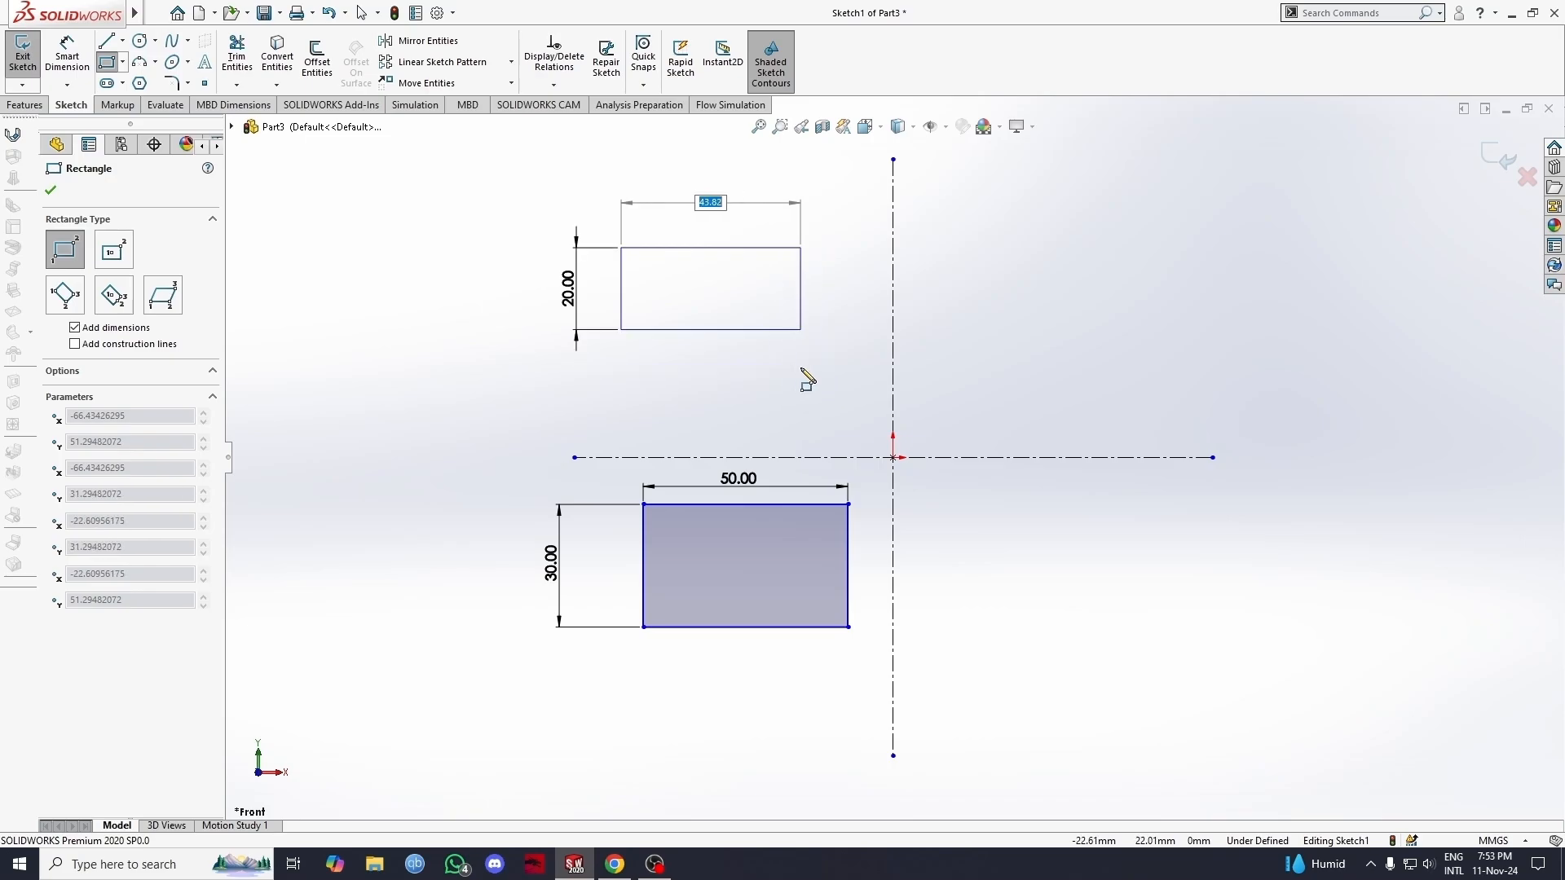
pyautogui.write('40')
pyautogui.press('Return')
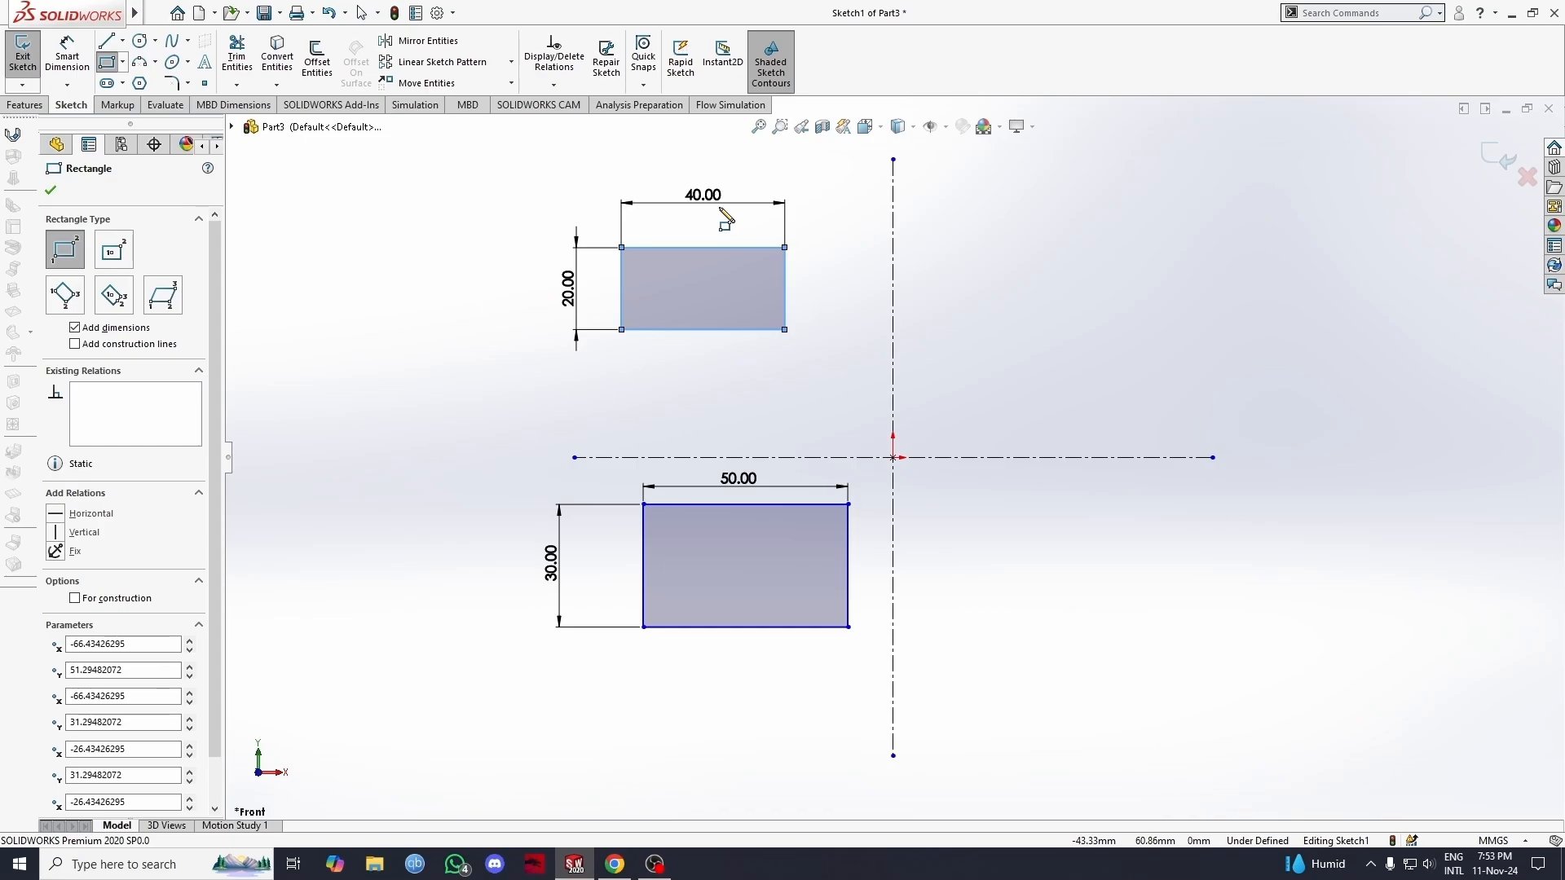
pyautogui.press('Escape')
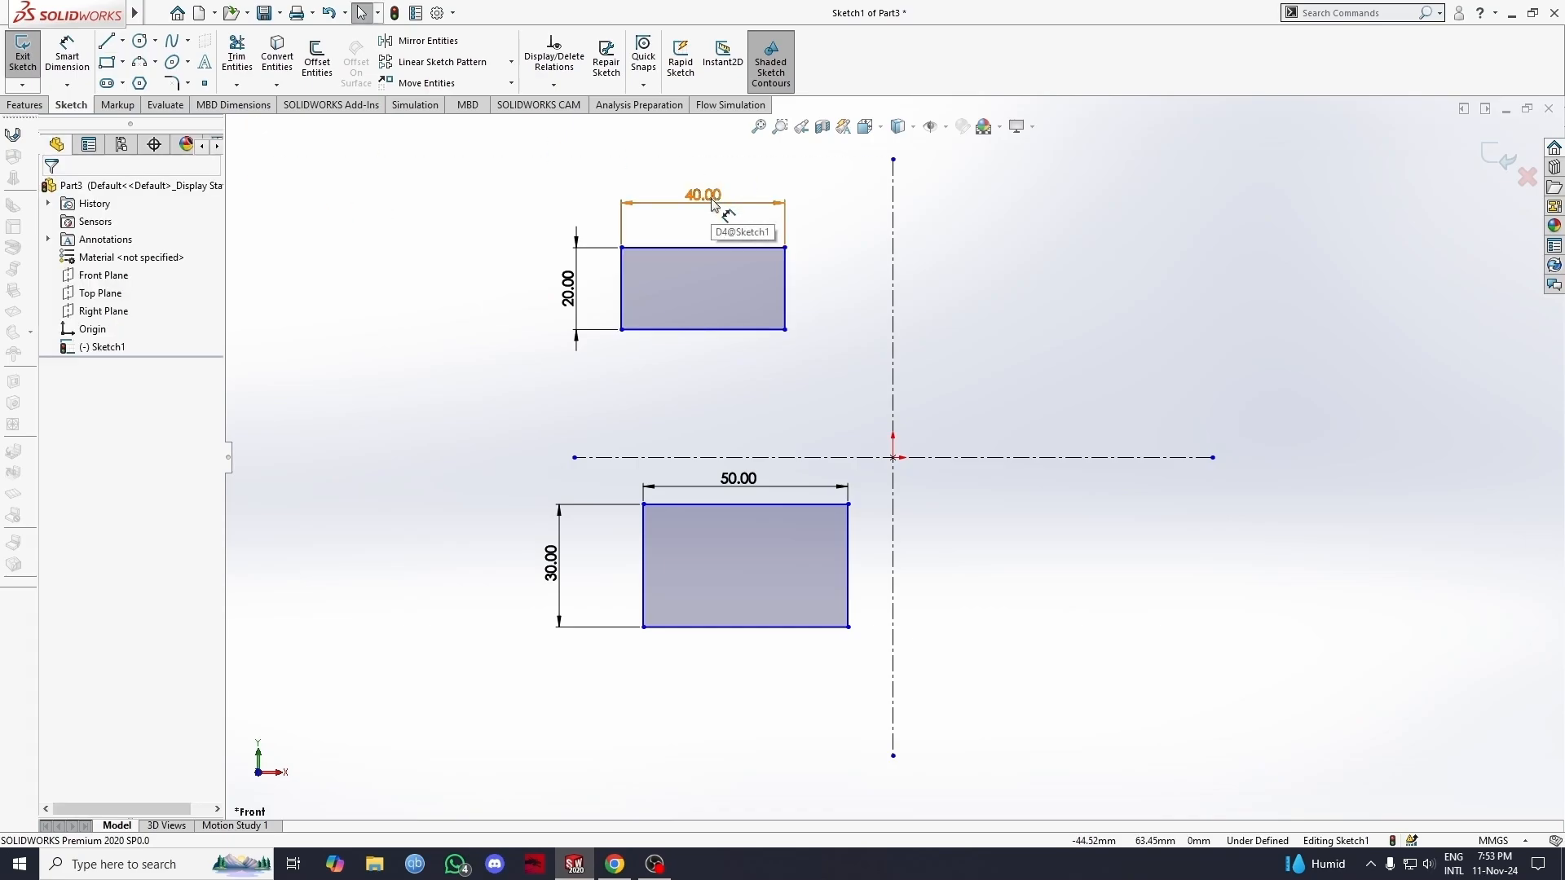
# Step: Set the width of the upper-left rectangle to 50 mm
pyautogui.doubleClick(711, 202)
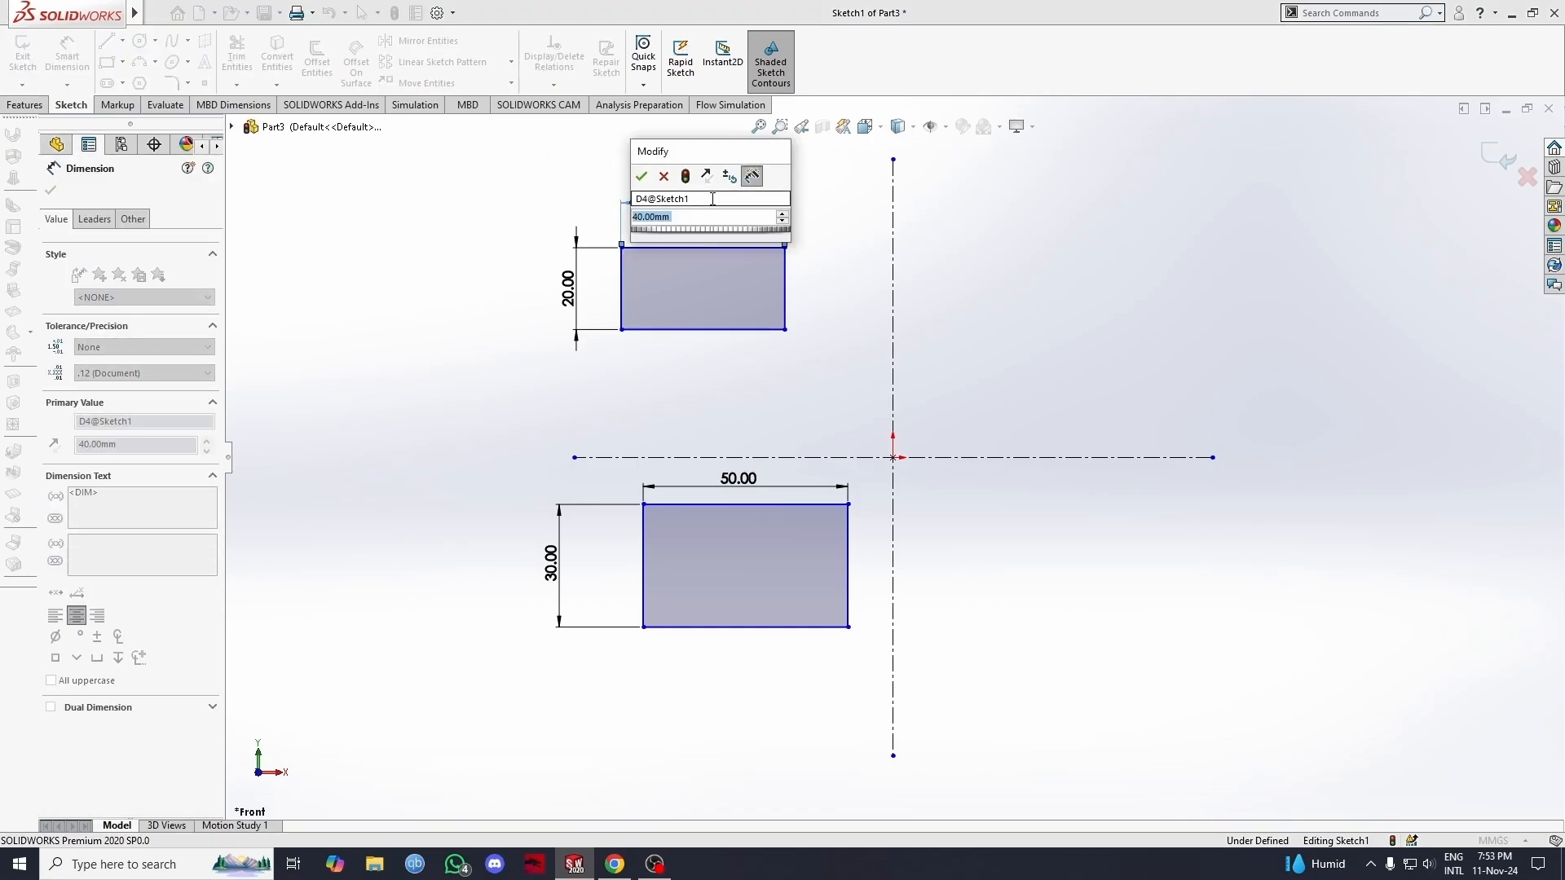
pyautogui.write('50')
pyautogui.press('Return')
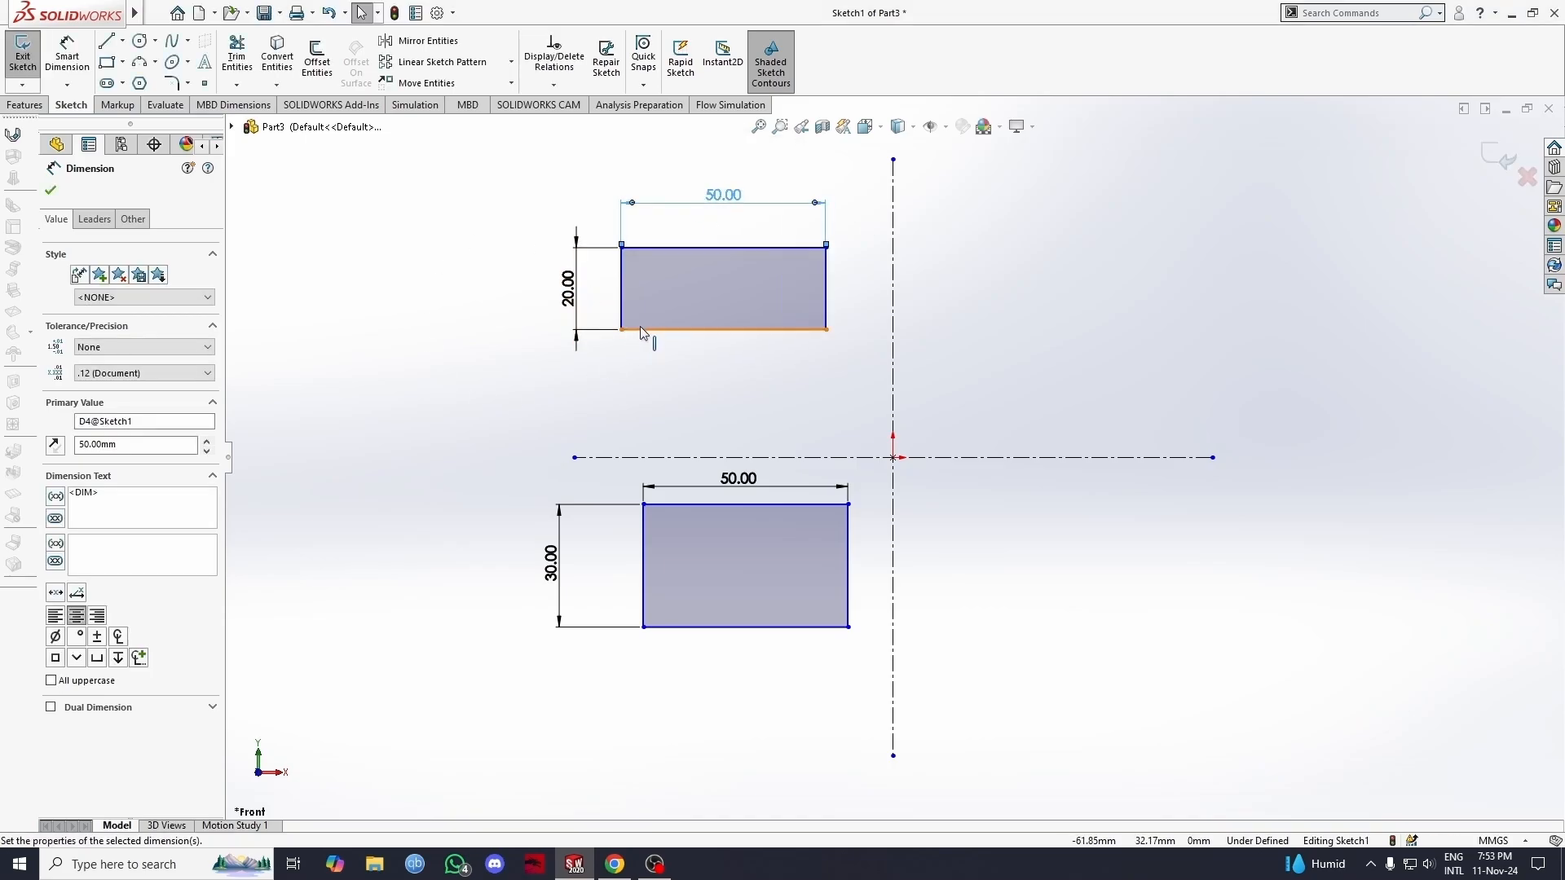
# Step: Draw two dimensioned rectangles with construction lines, upper-right about 46 by 37 mm from corners and lower-right about 51 by 37 mm from midpoints
pyautogui.click(106, 62)
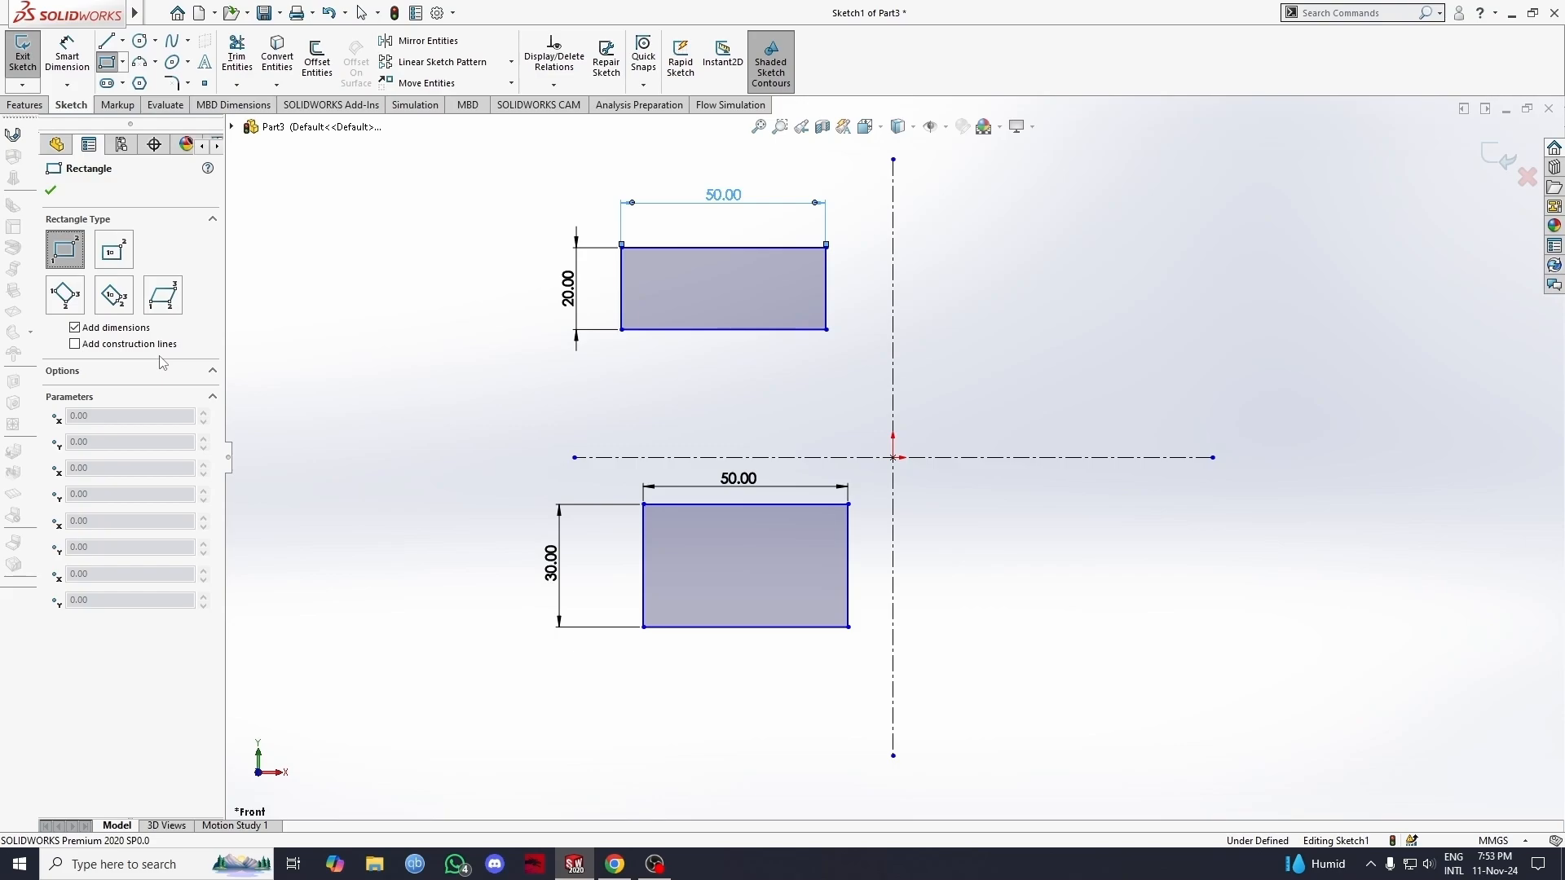
pyautogui.click(75, 345)
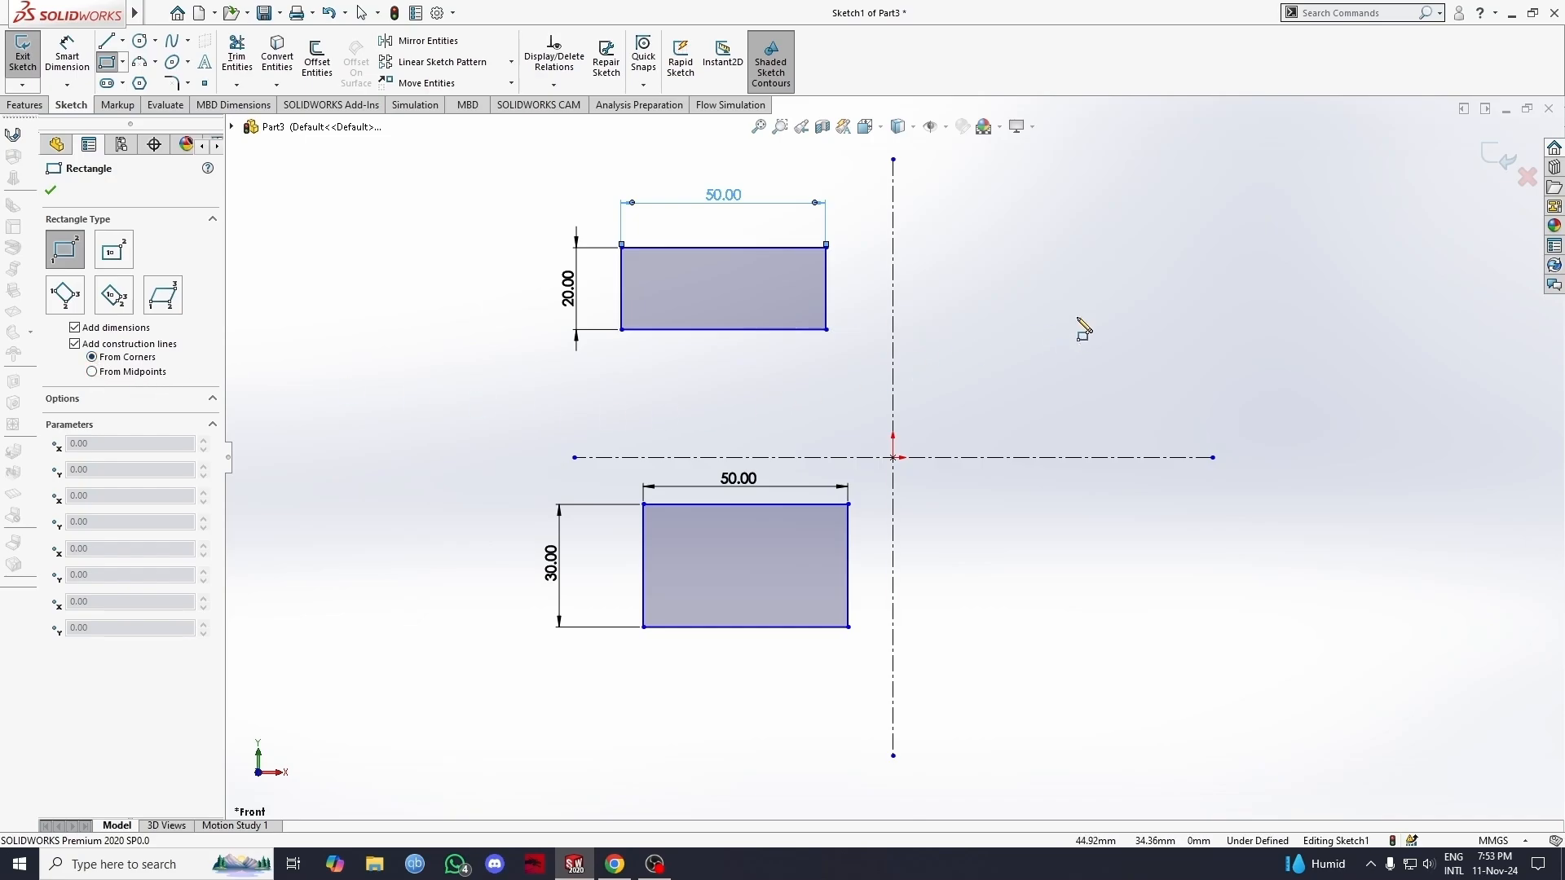
pyautogui.click(1011, 254)
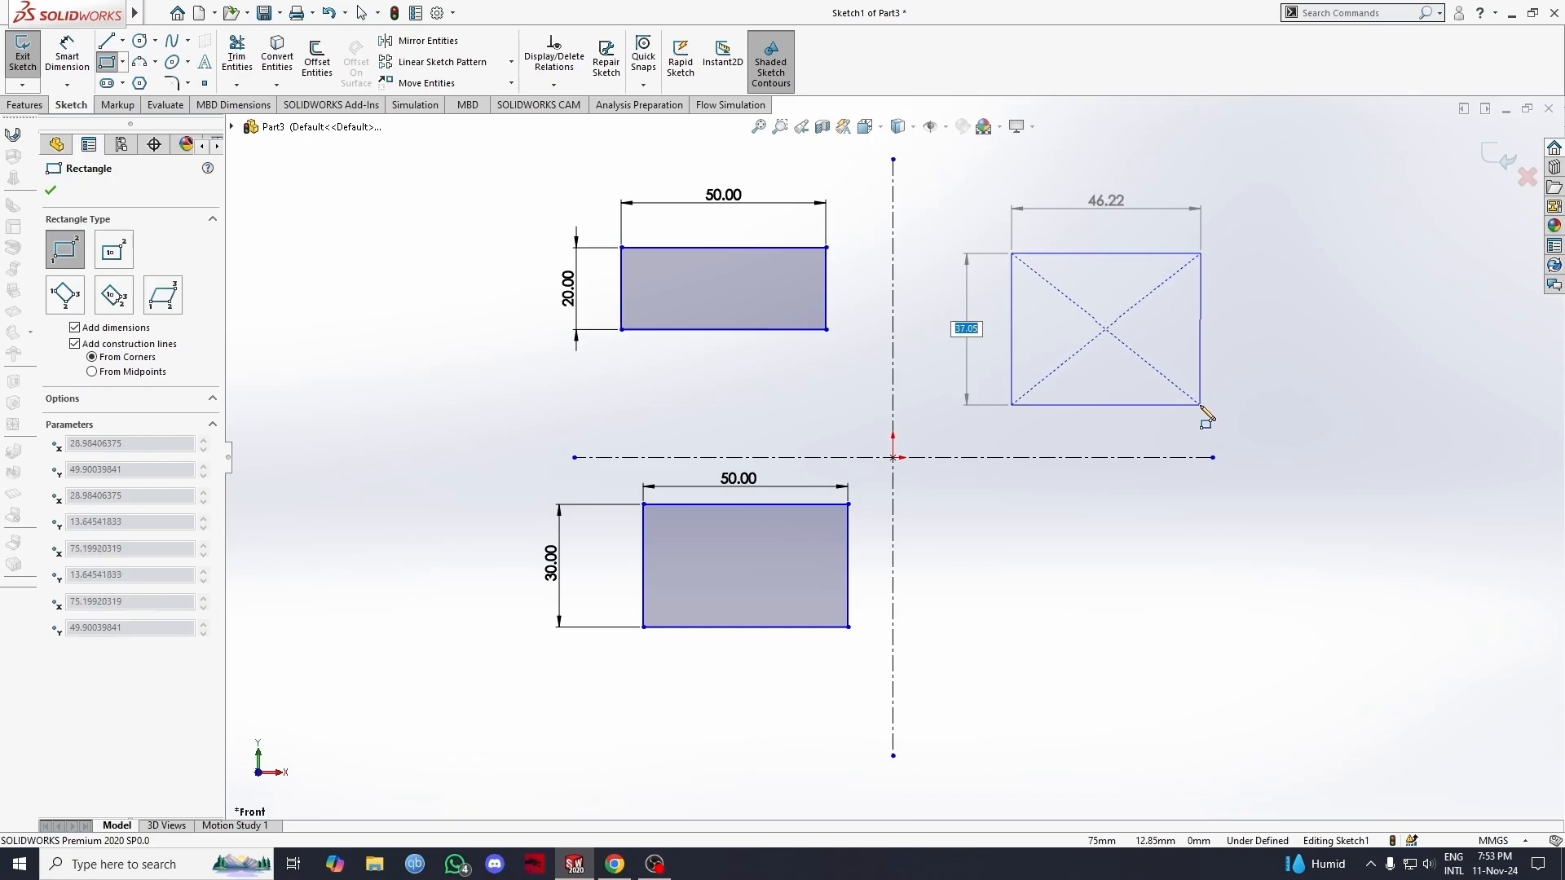
pyautogui.click(1201, 405)
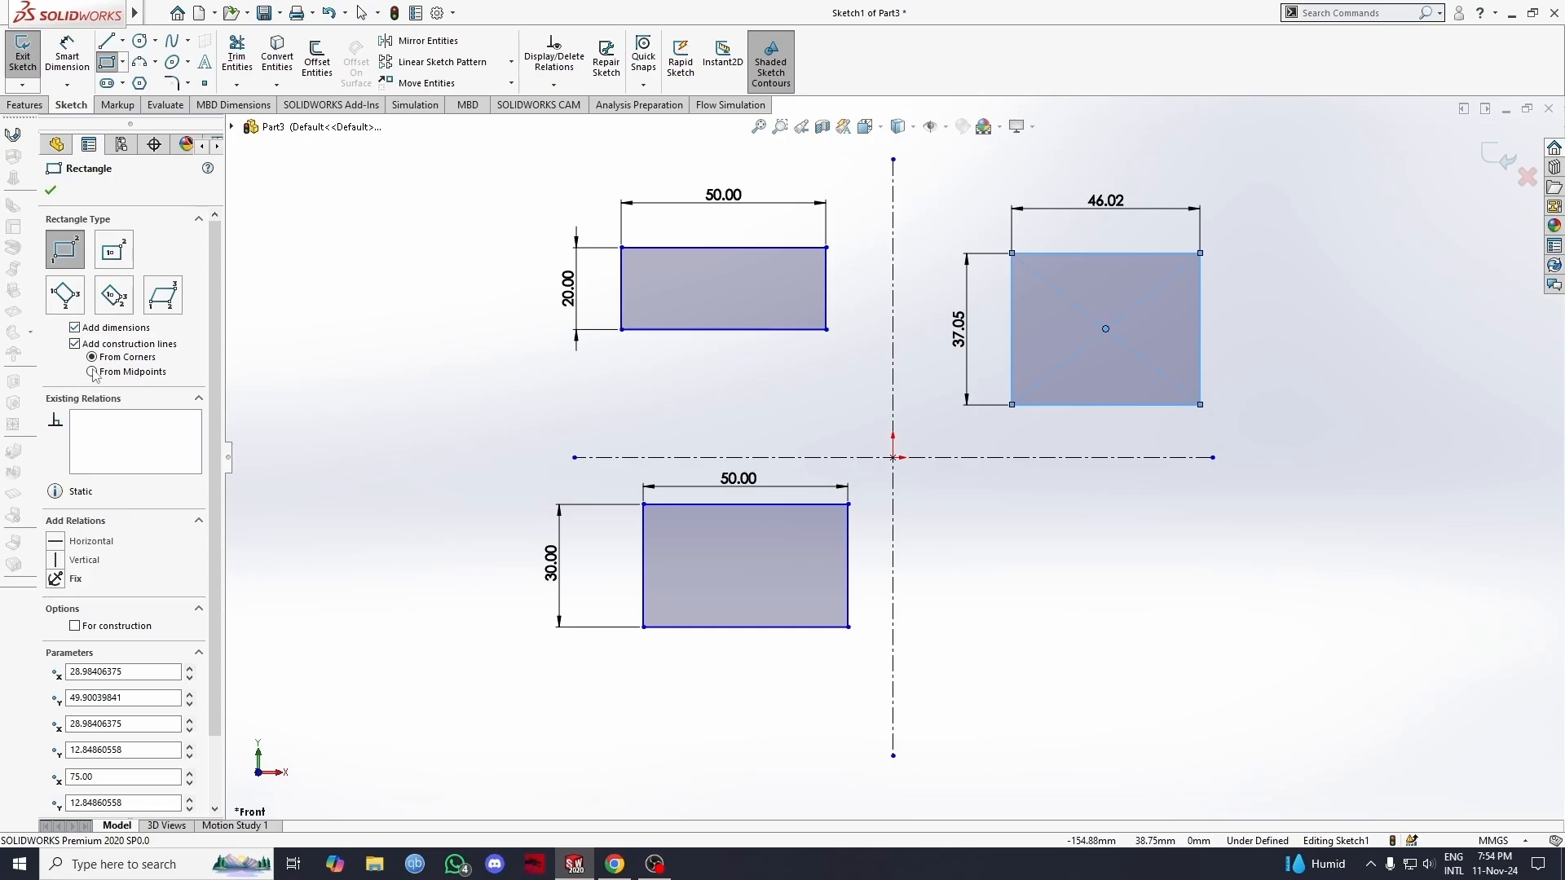
pyautogui.click(1011, 543)
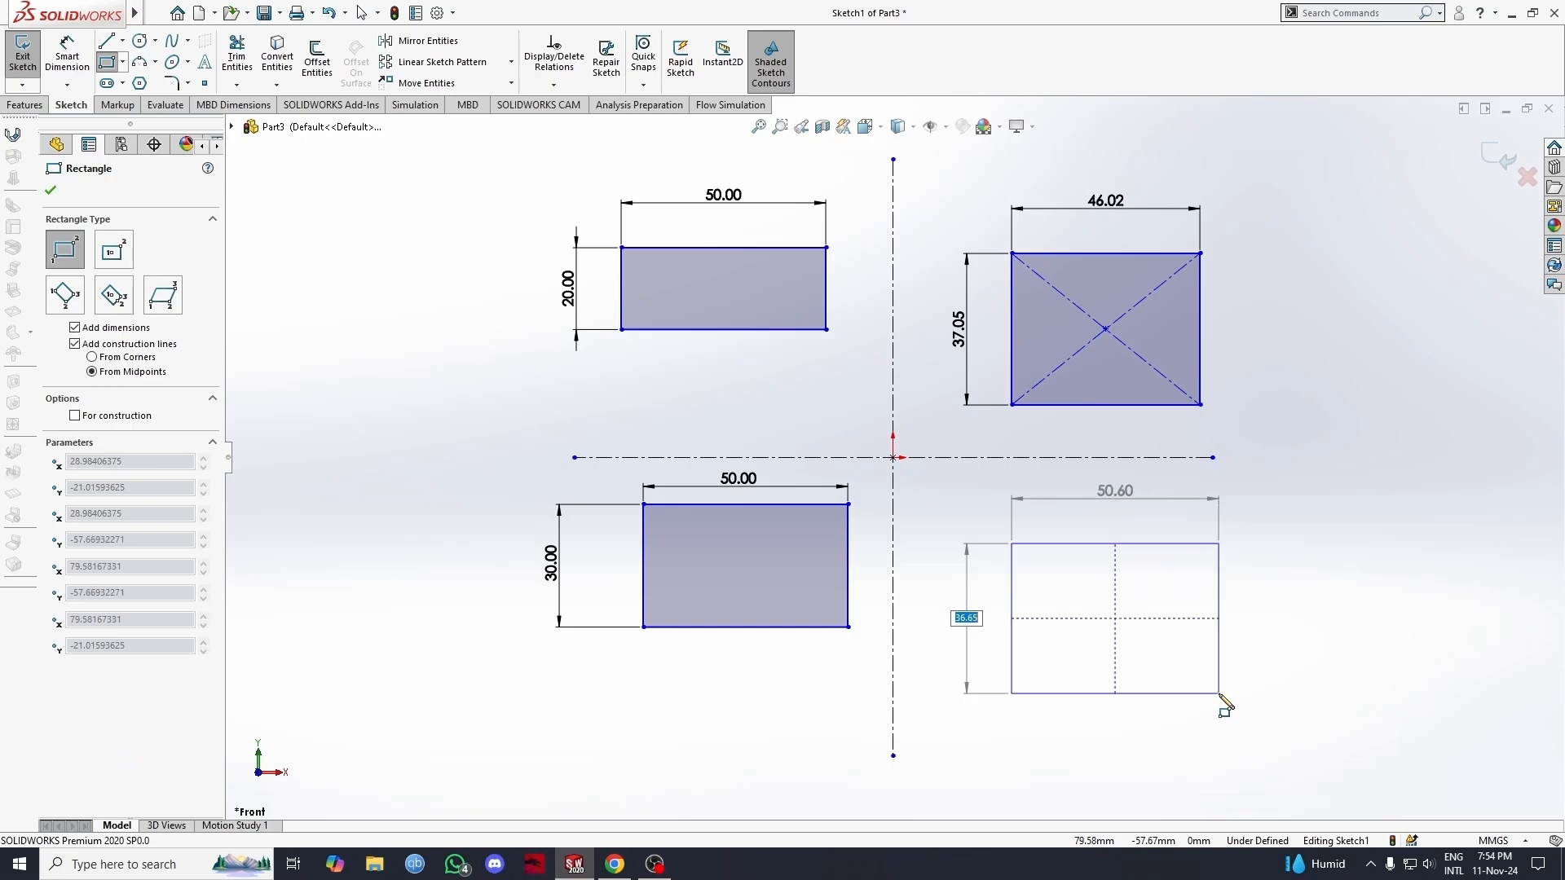
pyautogui.click(1221, 693)
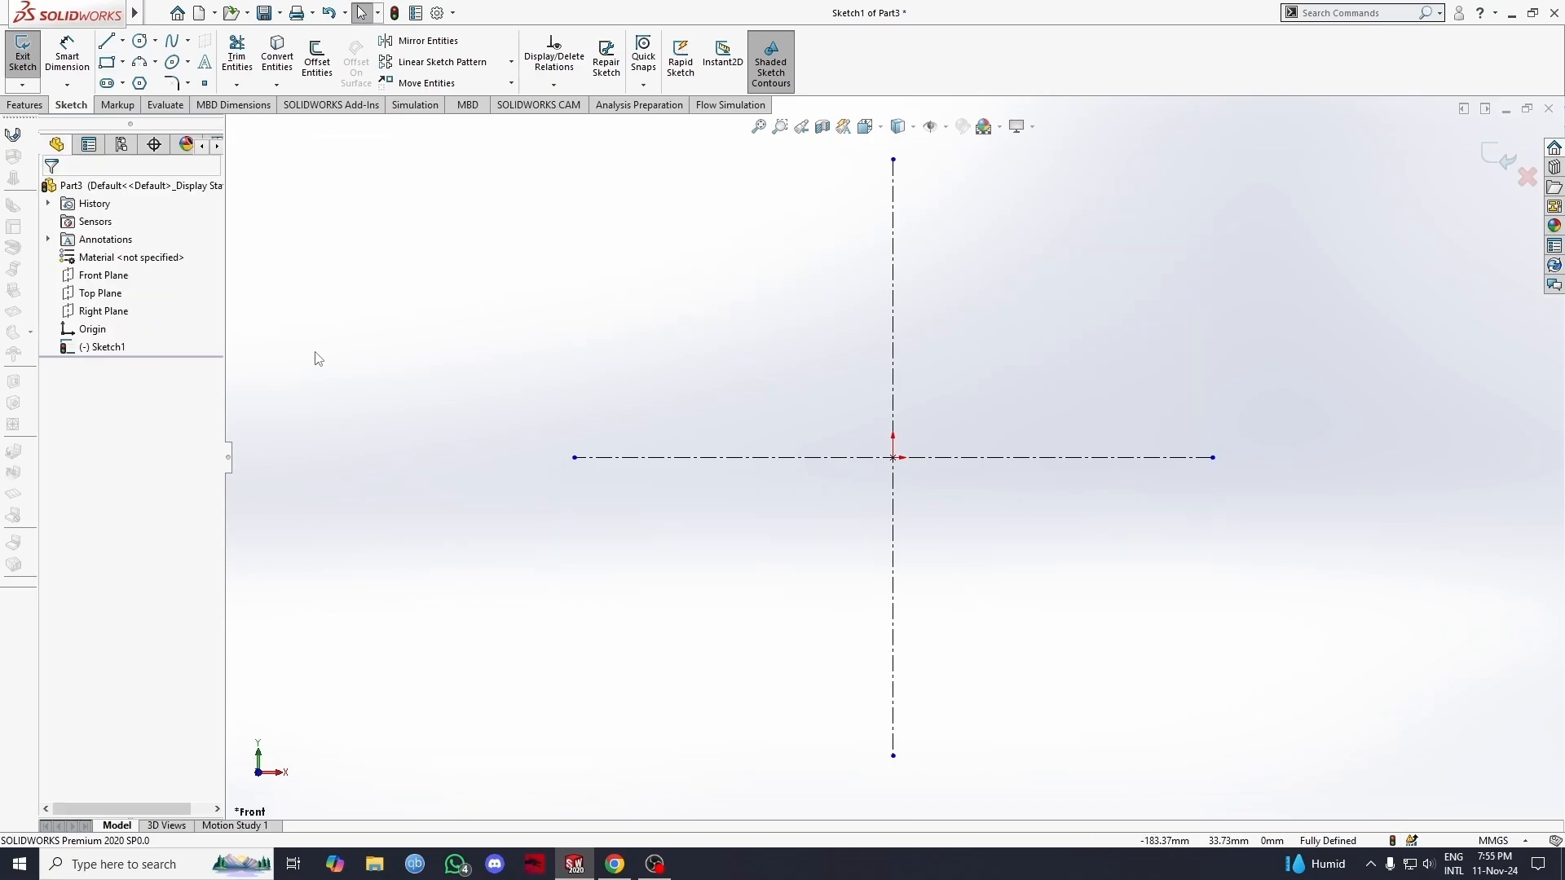
# Step: Draw a center rectangle about 87 by 52 mm centred on the left endpoint of the horizontal construction line
pyautogui.click(125, 68)
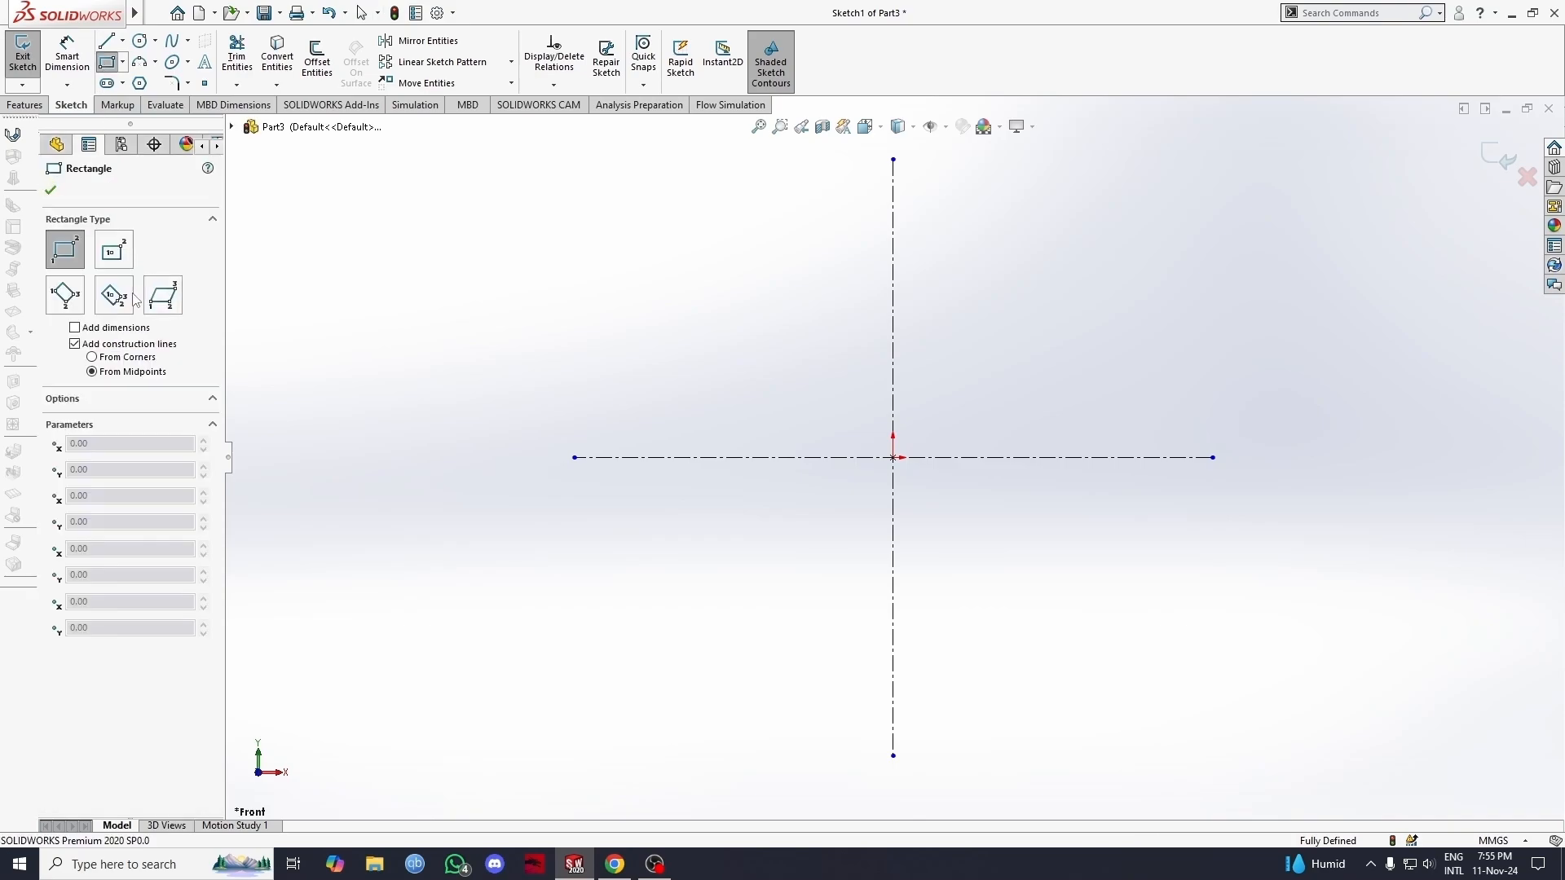
pyautogui.click(113, 249)
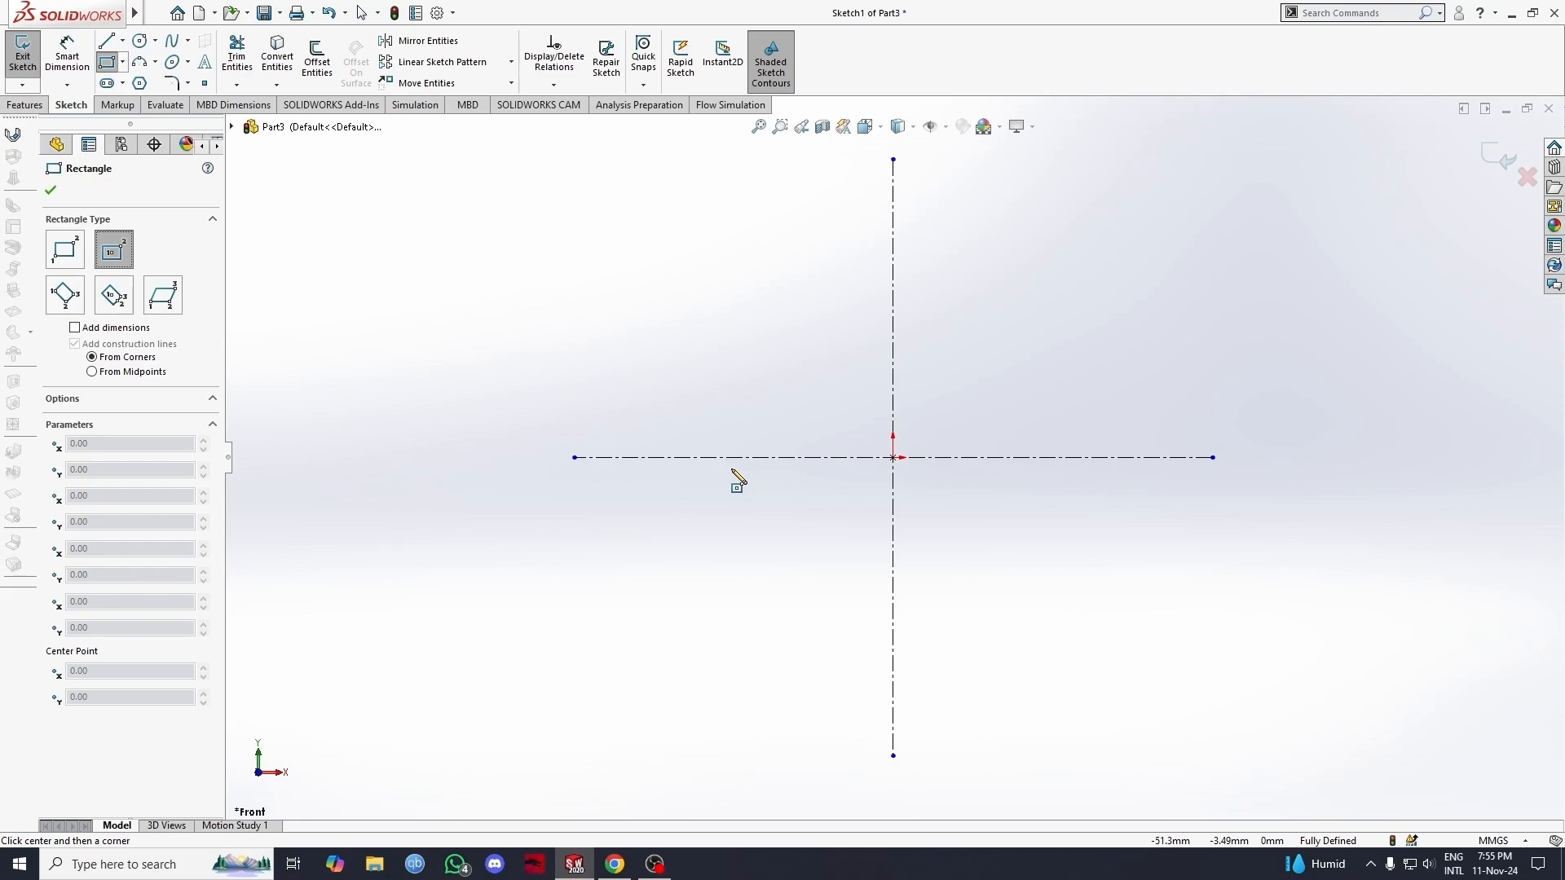
pyautogui.click(574, 458)
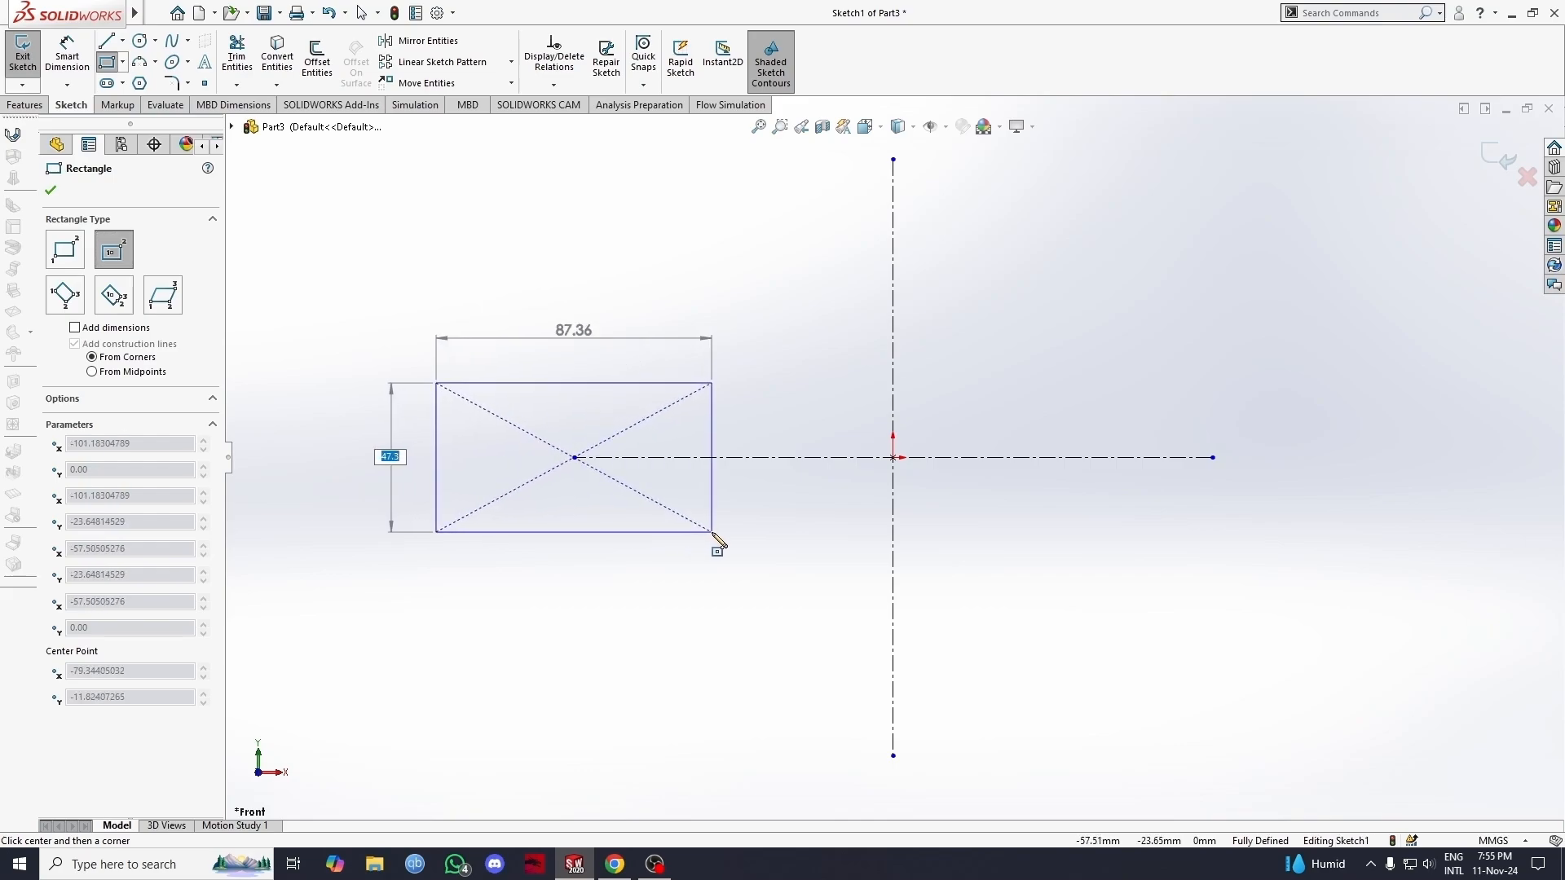
pyautogui.click(712, 541)
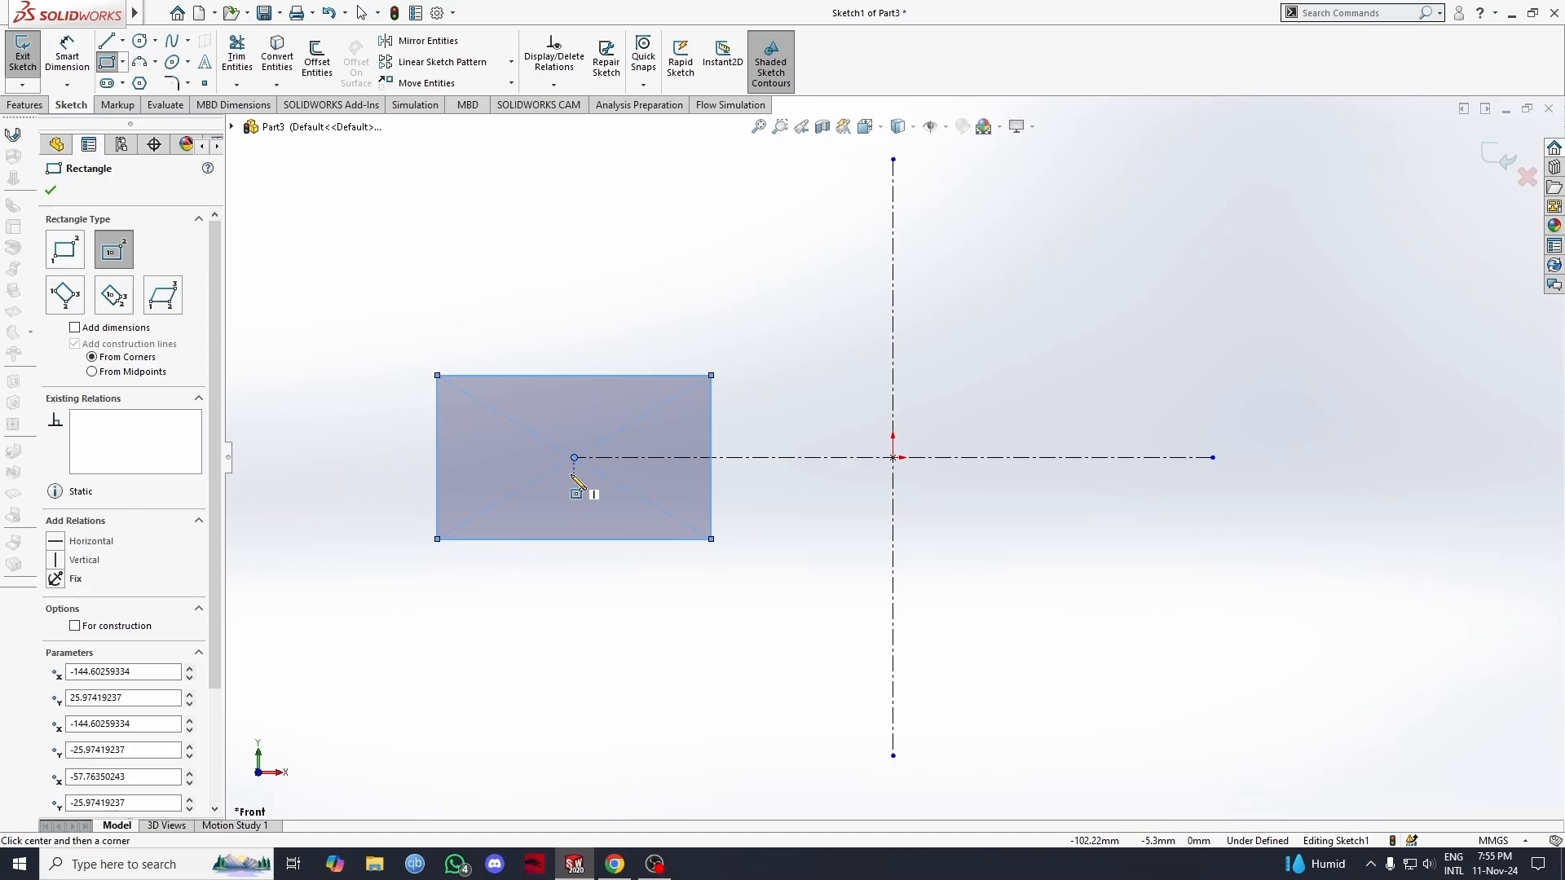
# Step: Dimension the top edge of the center rectangle to 60 mm
pyautogui.click(67, 56)
pyautogui.click(570, 376)
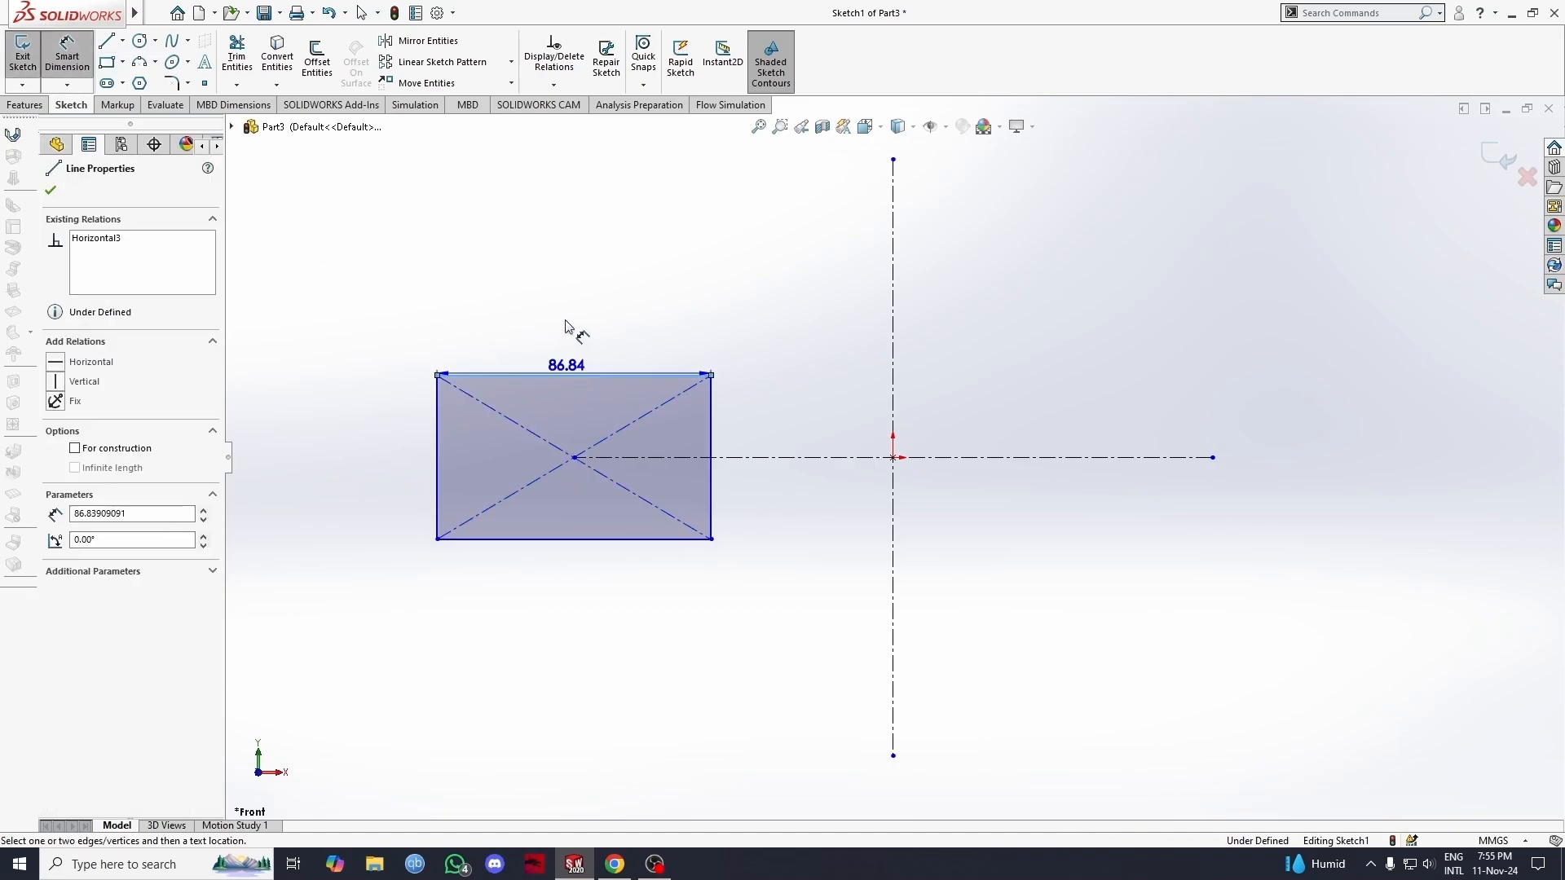
pyautogui.click(566, 320)
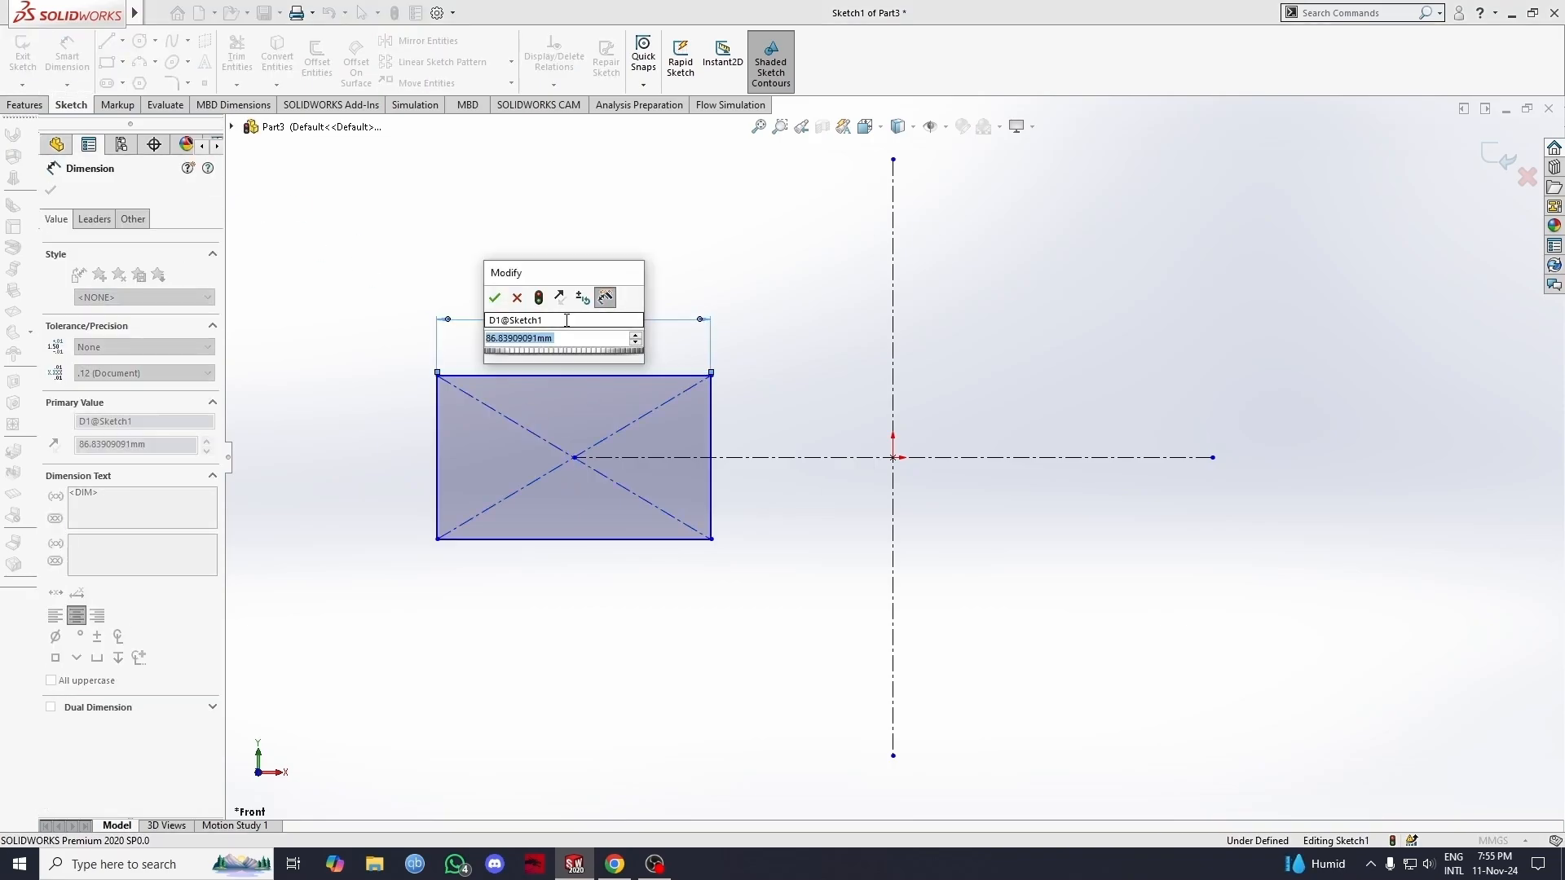
pyautogui.write('60')
pyautogui.press('Return')
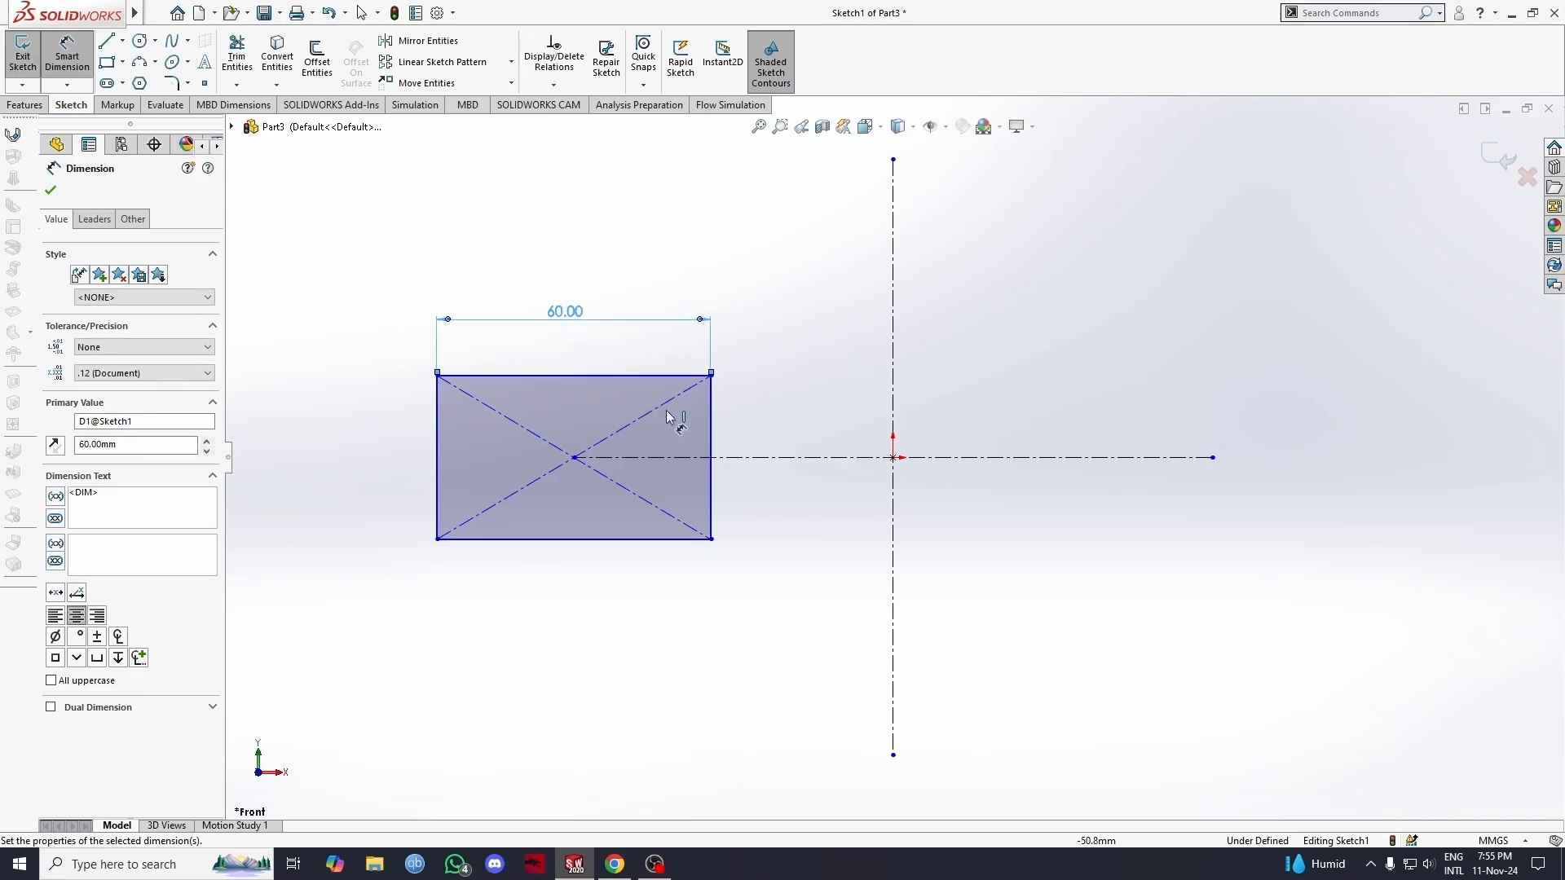
# Step: Dimension the right edge of the center rectangle to 30 mm
pyautogui.click(711, 428)
pyautogui.click(756, 430)
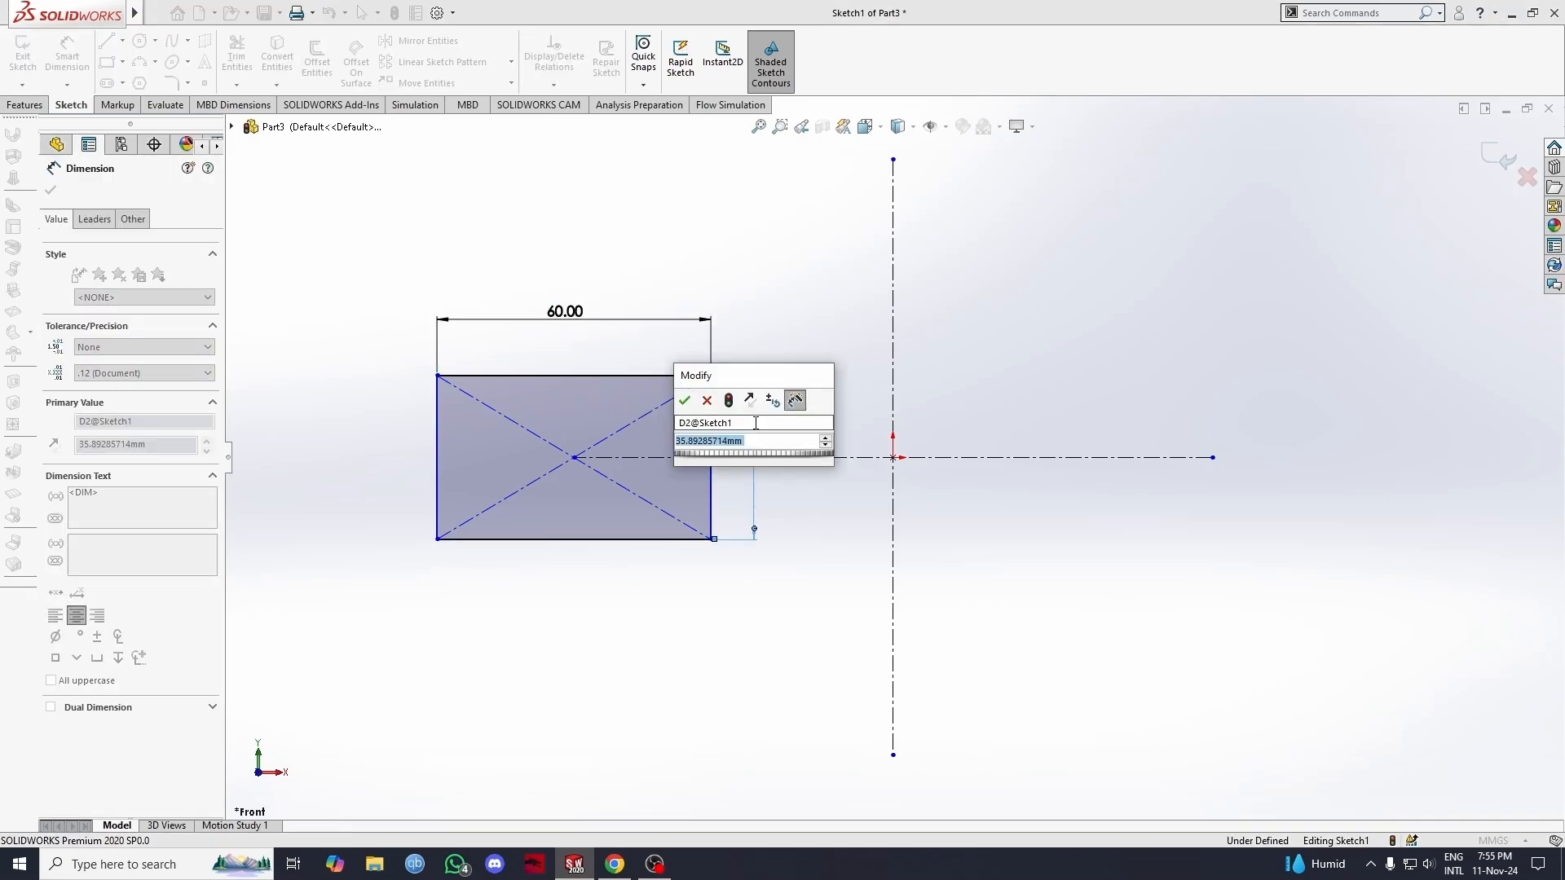
pyautogui.write('30')
pyautogui.press('Return')
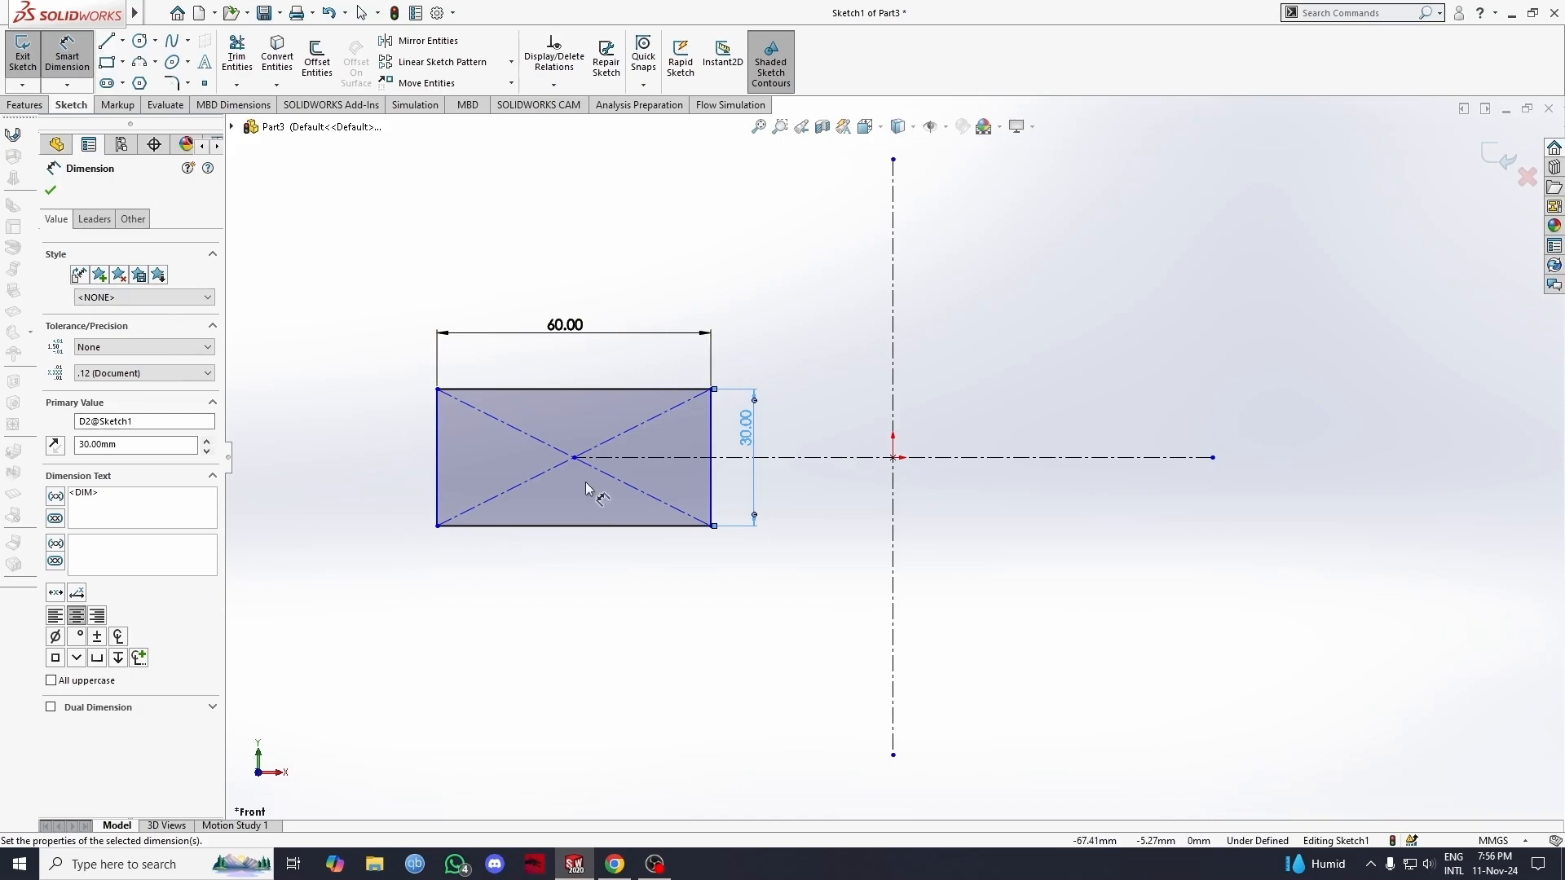
pyautogui.click(469, 292)
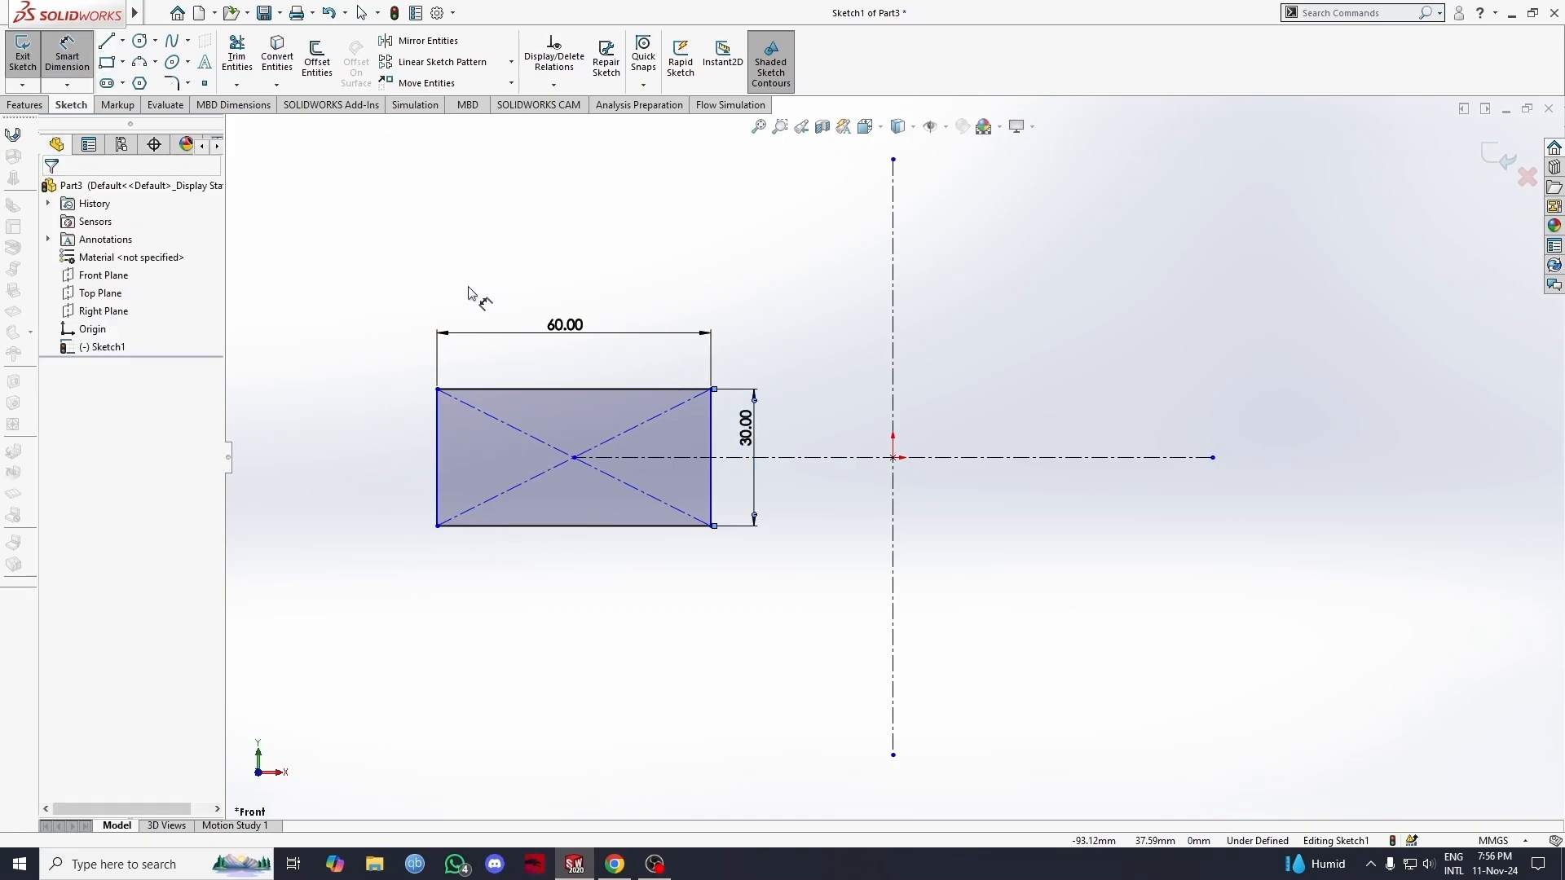
pyautogui.press('Escape')
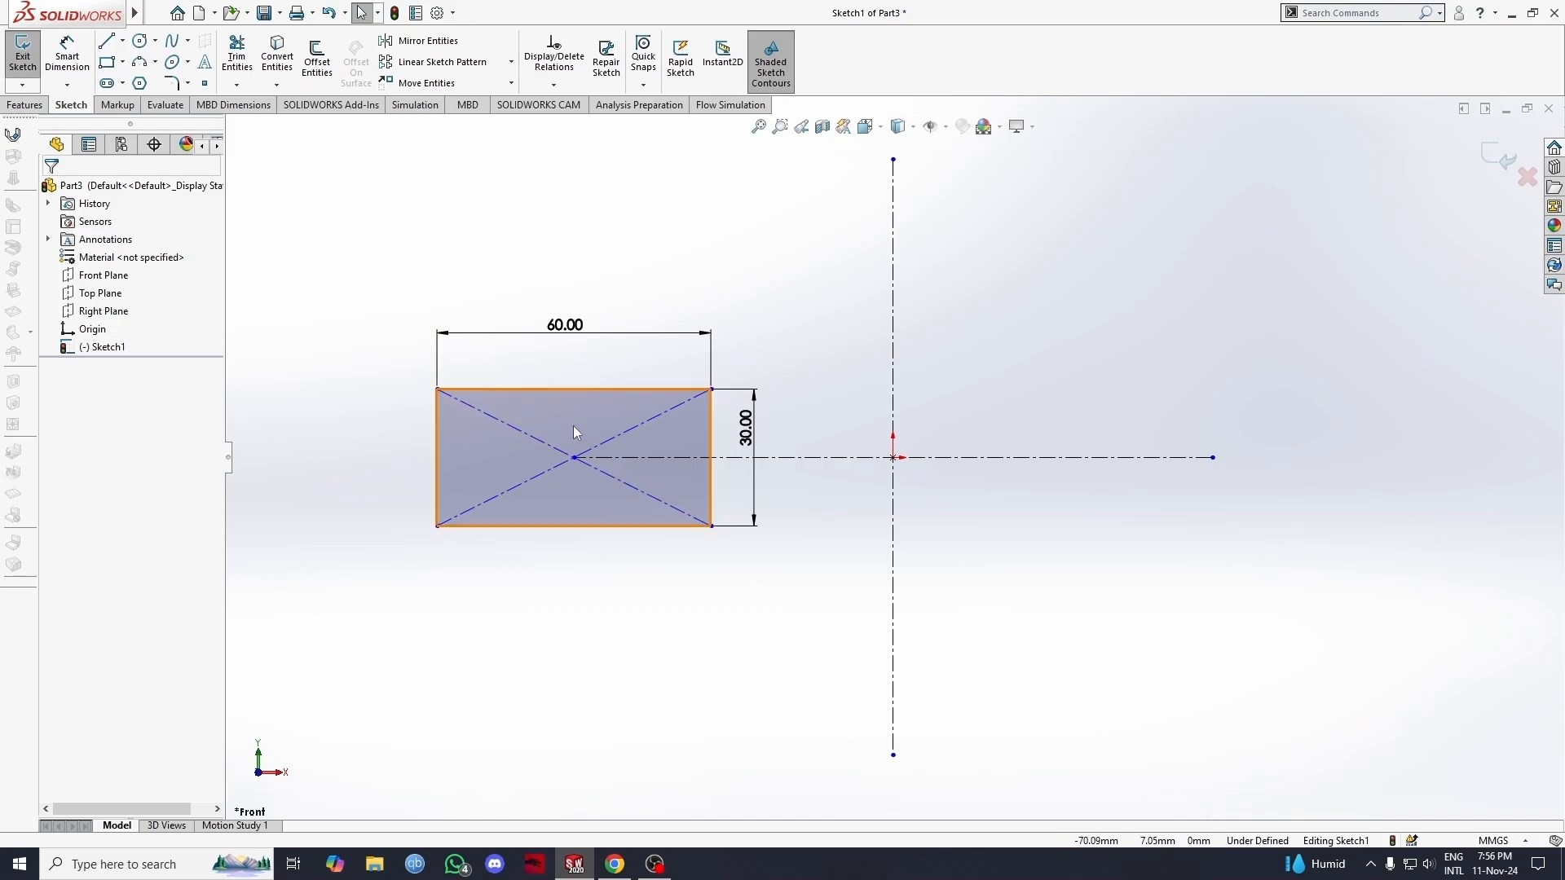
# Step: Draw a center rectangle about 42 by 34 mm centred on the origin and set it as construction geometry
pyautogui.click(122, 62)
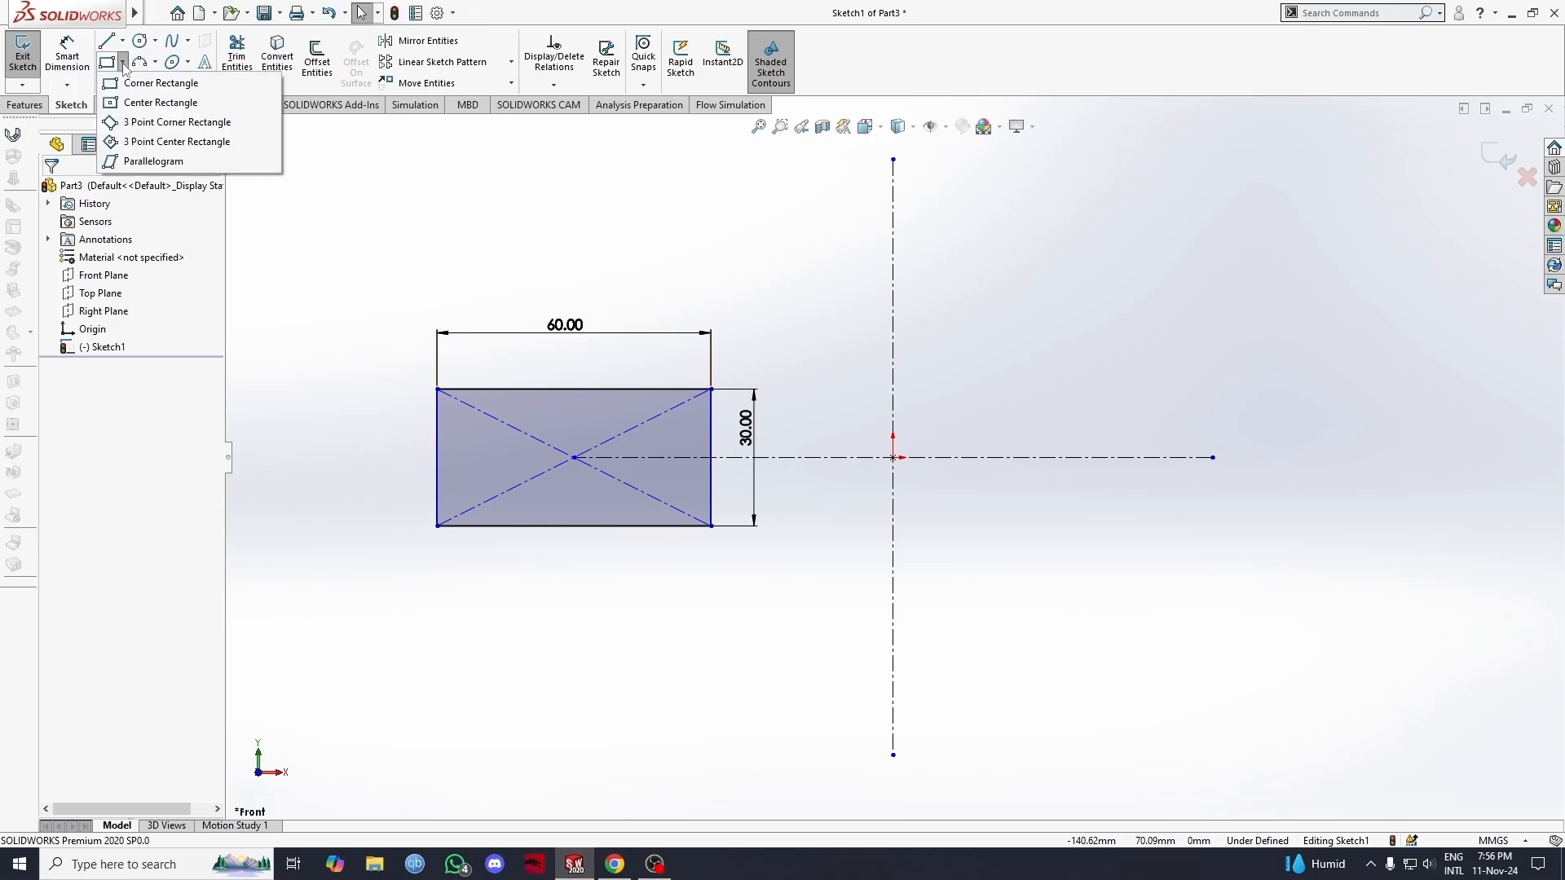
pyautogui.click(148, 104)
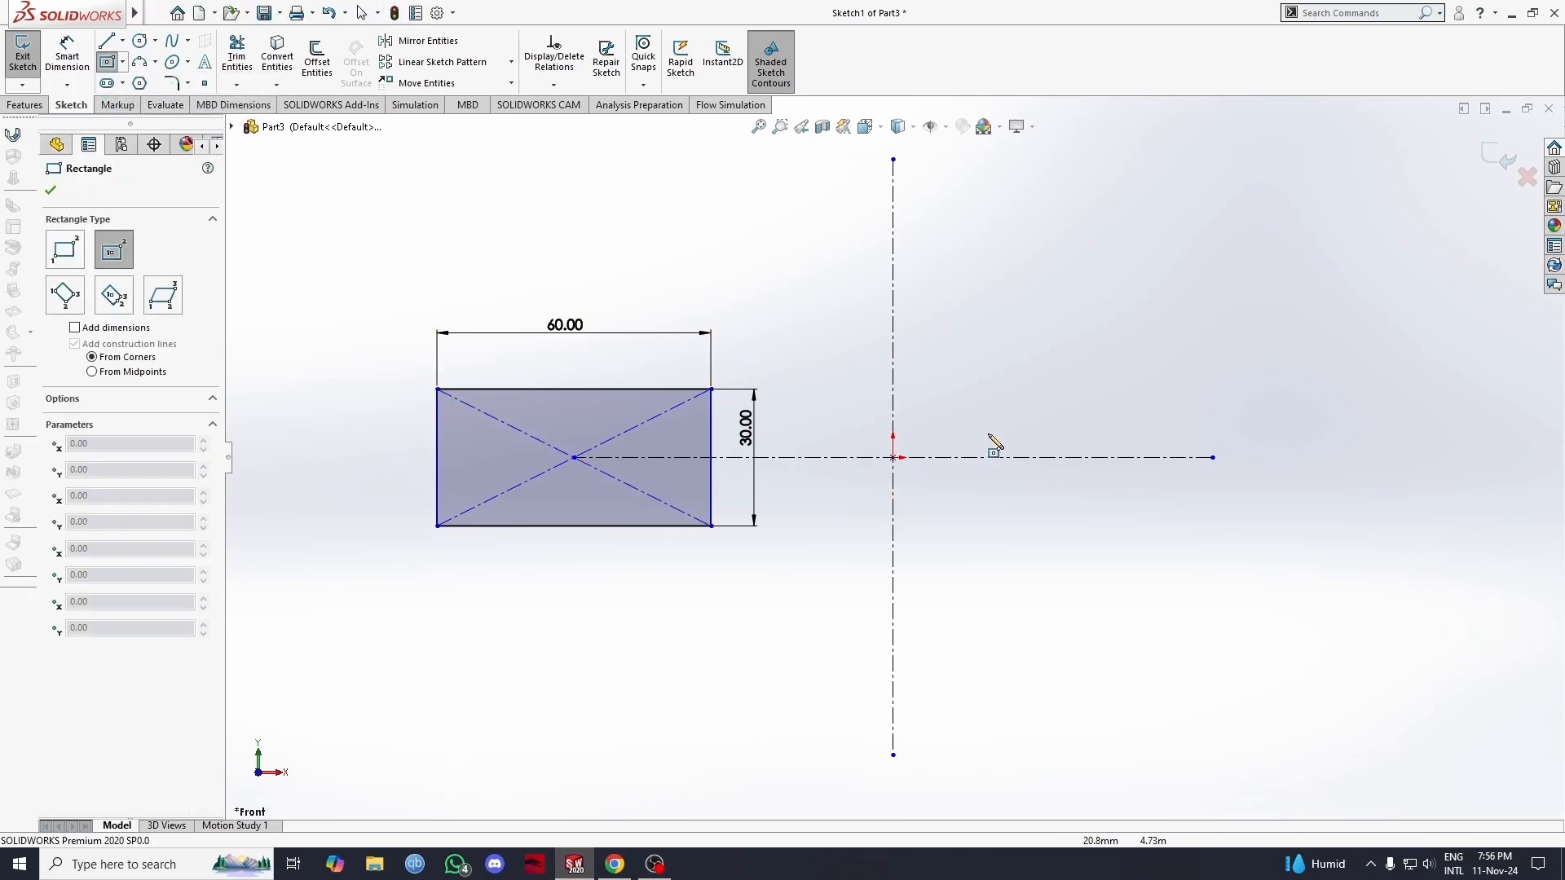
pyautogui.click(893, 457)
pyautogui.click(990, 536)
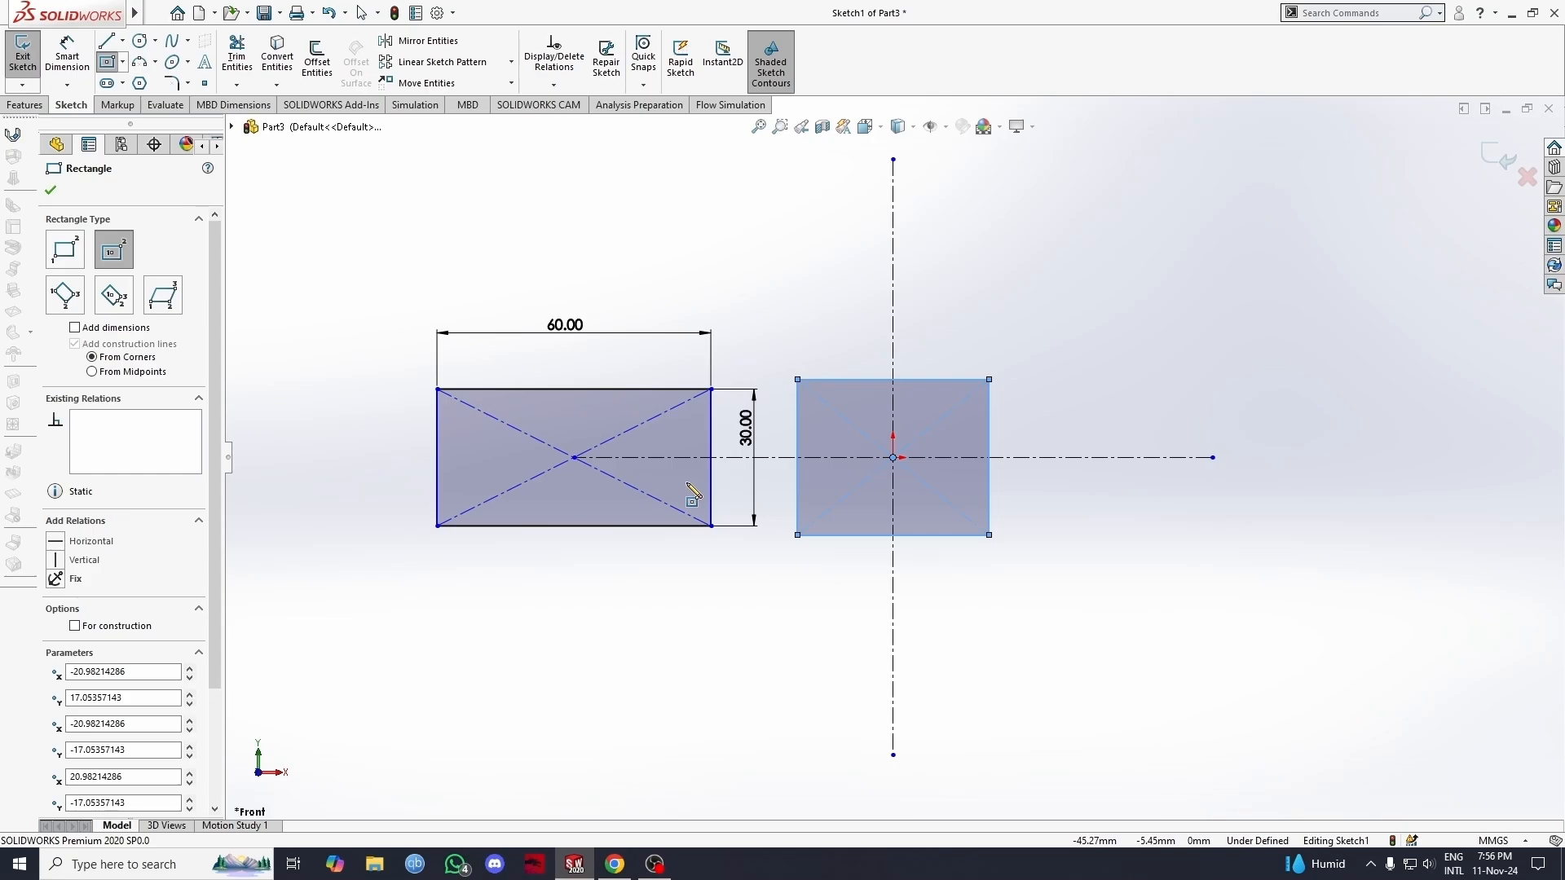
pyautogui.click(75, 626)
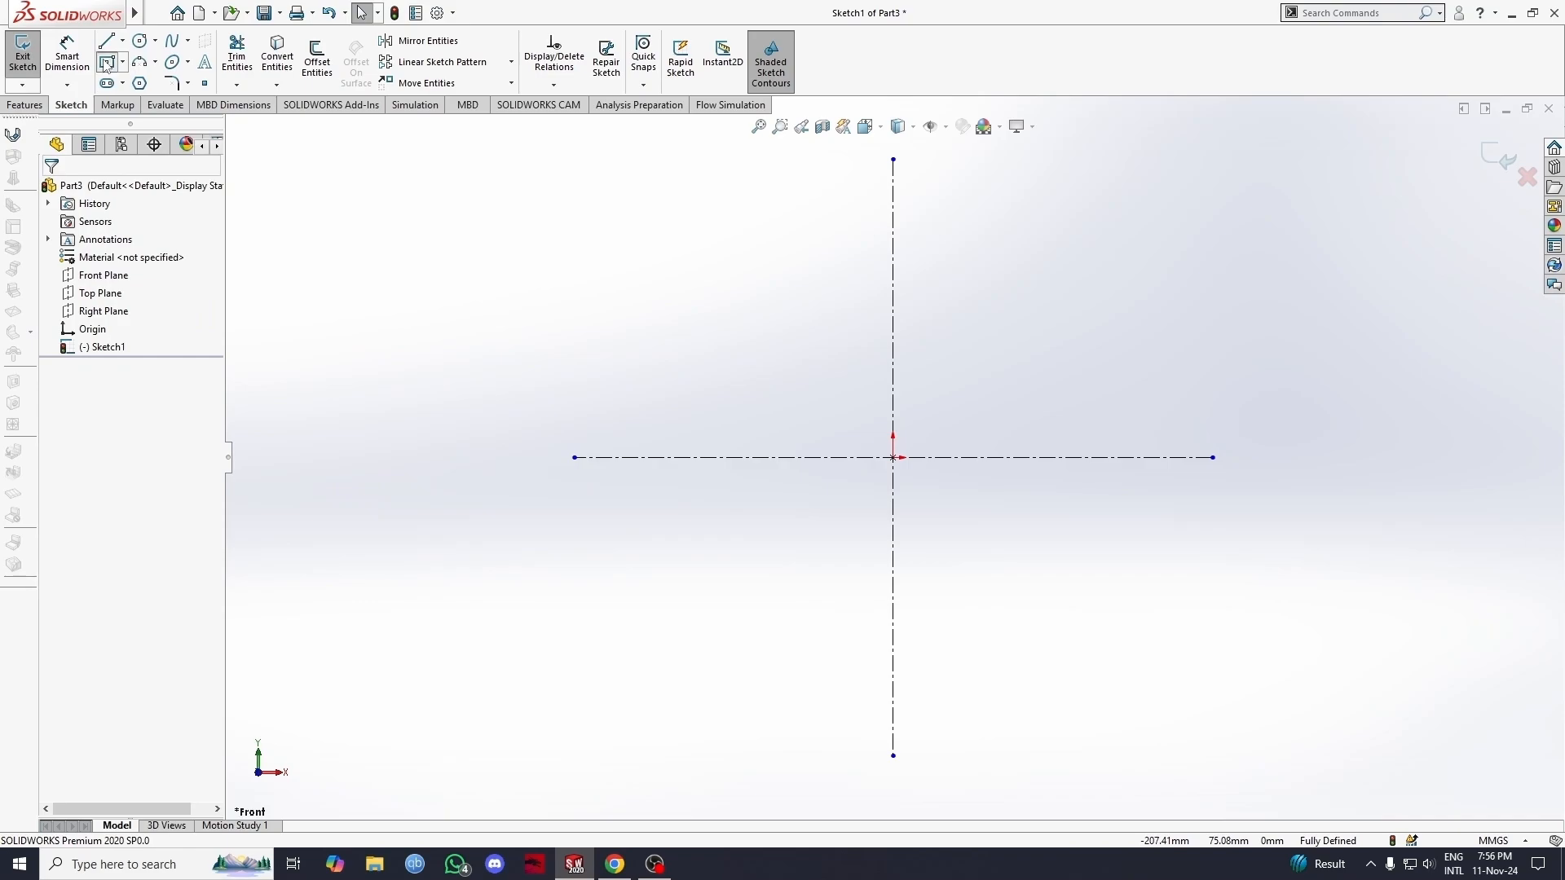
# Step: Draw a 3 point corner rectangle from the horizontal line's left endpoint through the origin to the vertical line's upper endpoint, and undo it
pyautogui.click(107, 63)
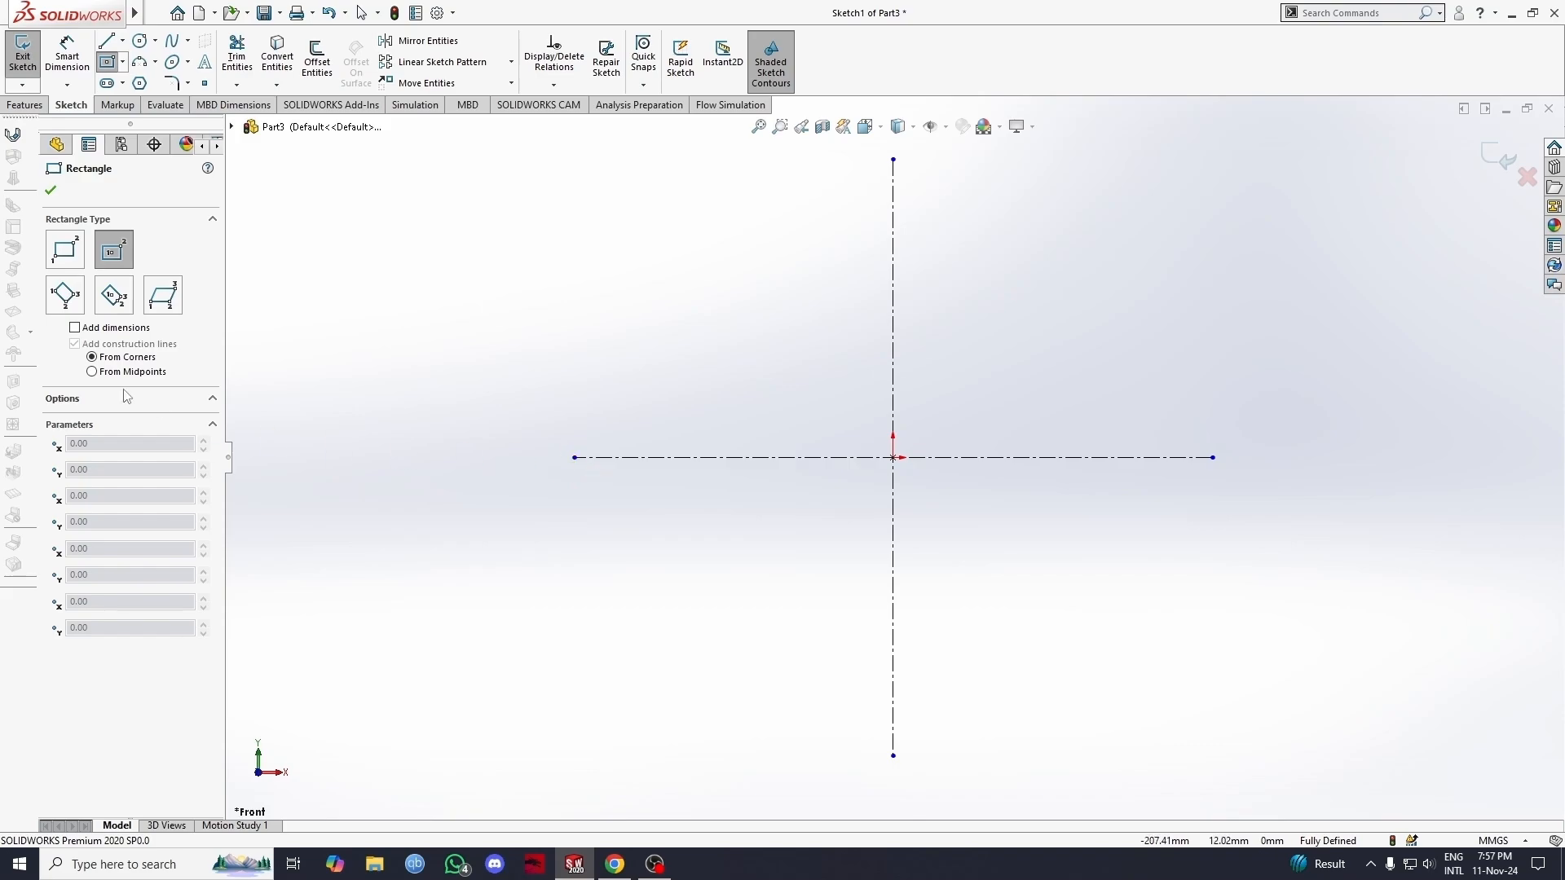
pyautogui.click(69, 298)
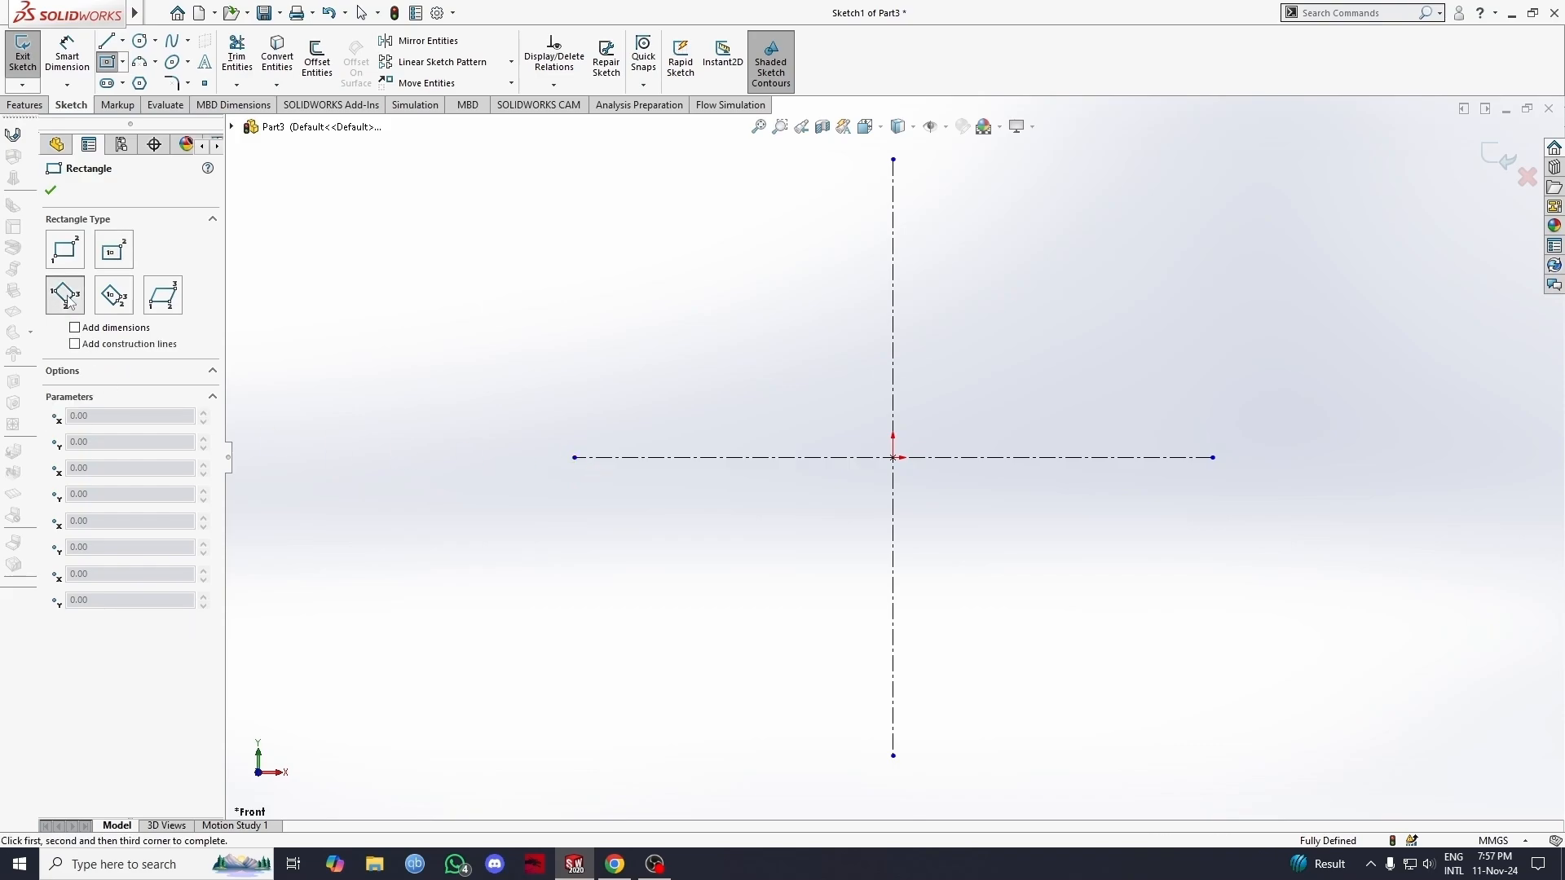
pyautogui.click(574, 458)
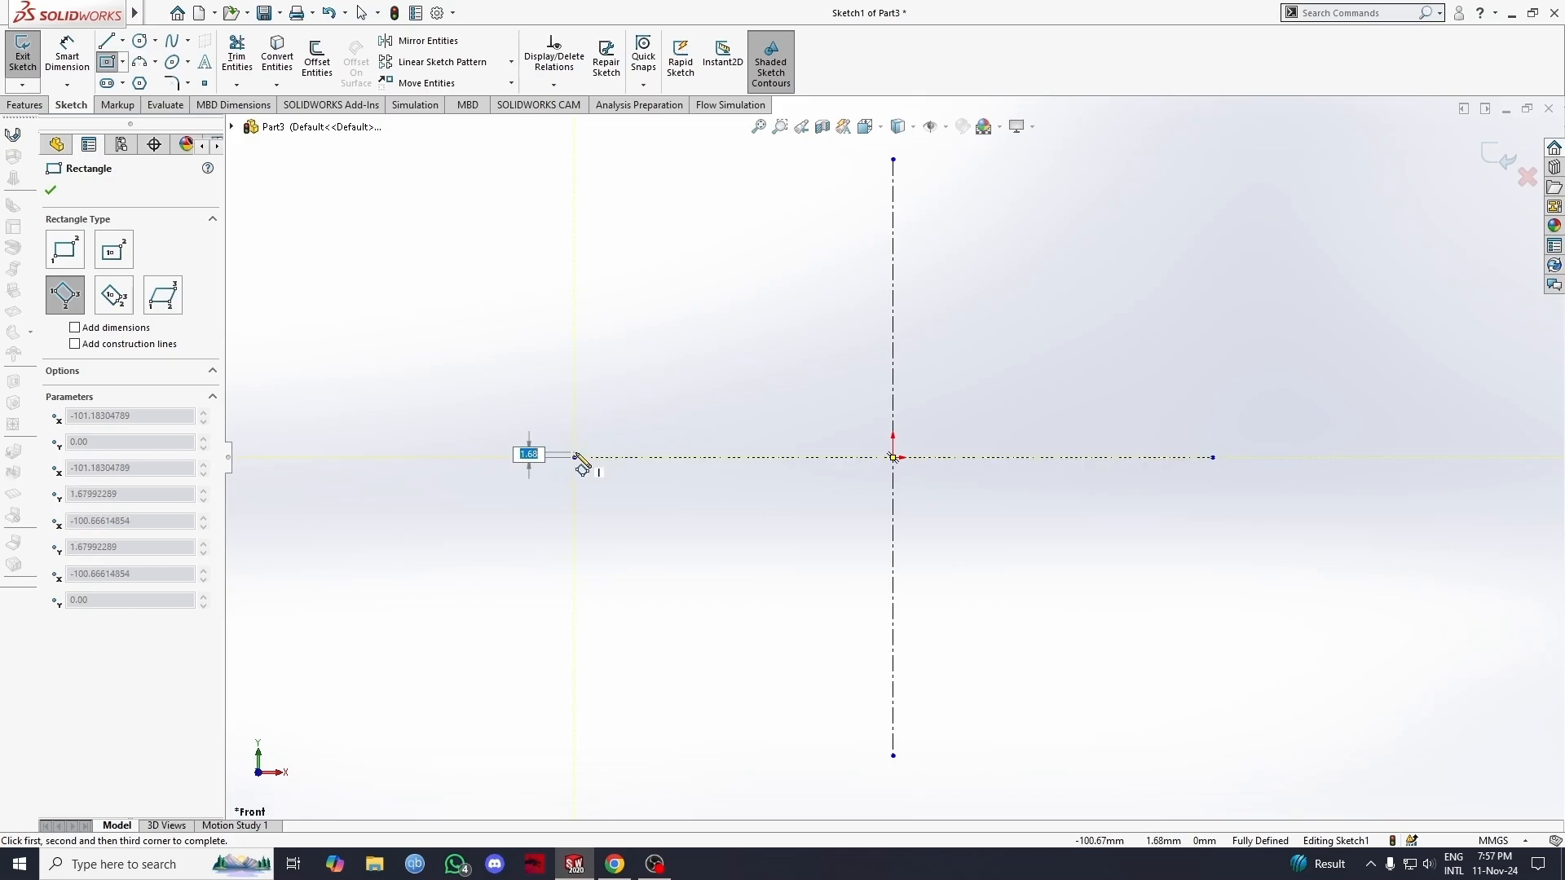
pyautogui.click(893, 458)
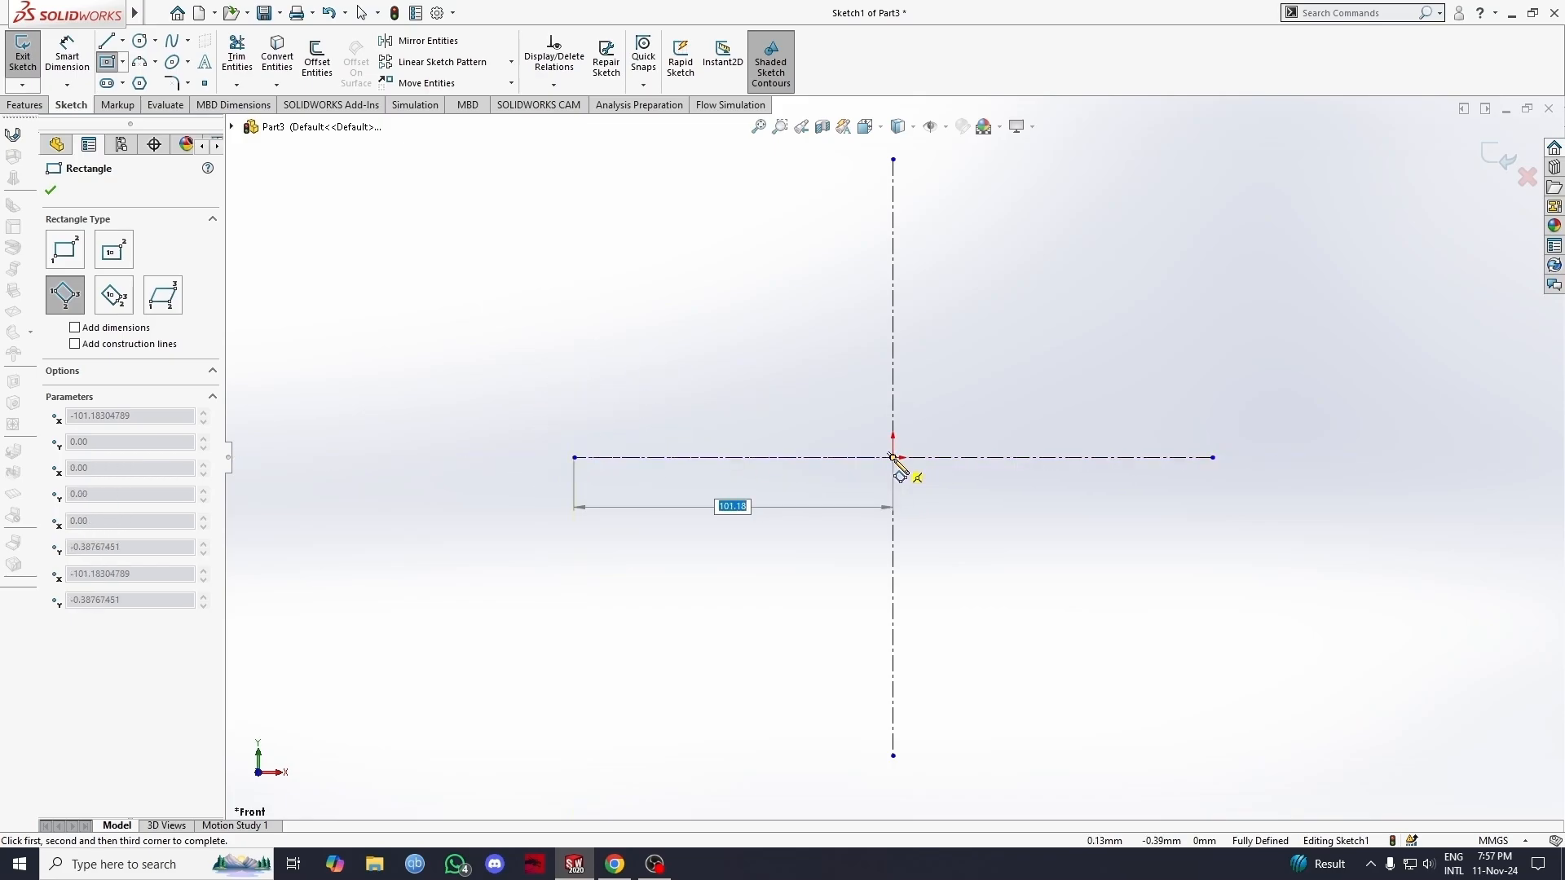
pyautogui.click(893, 160)
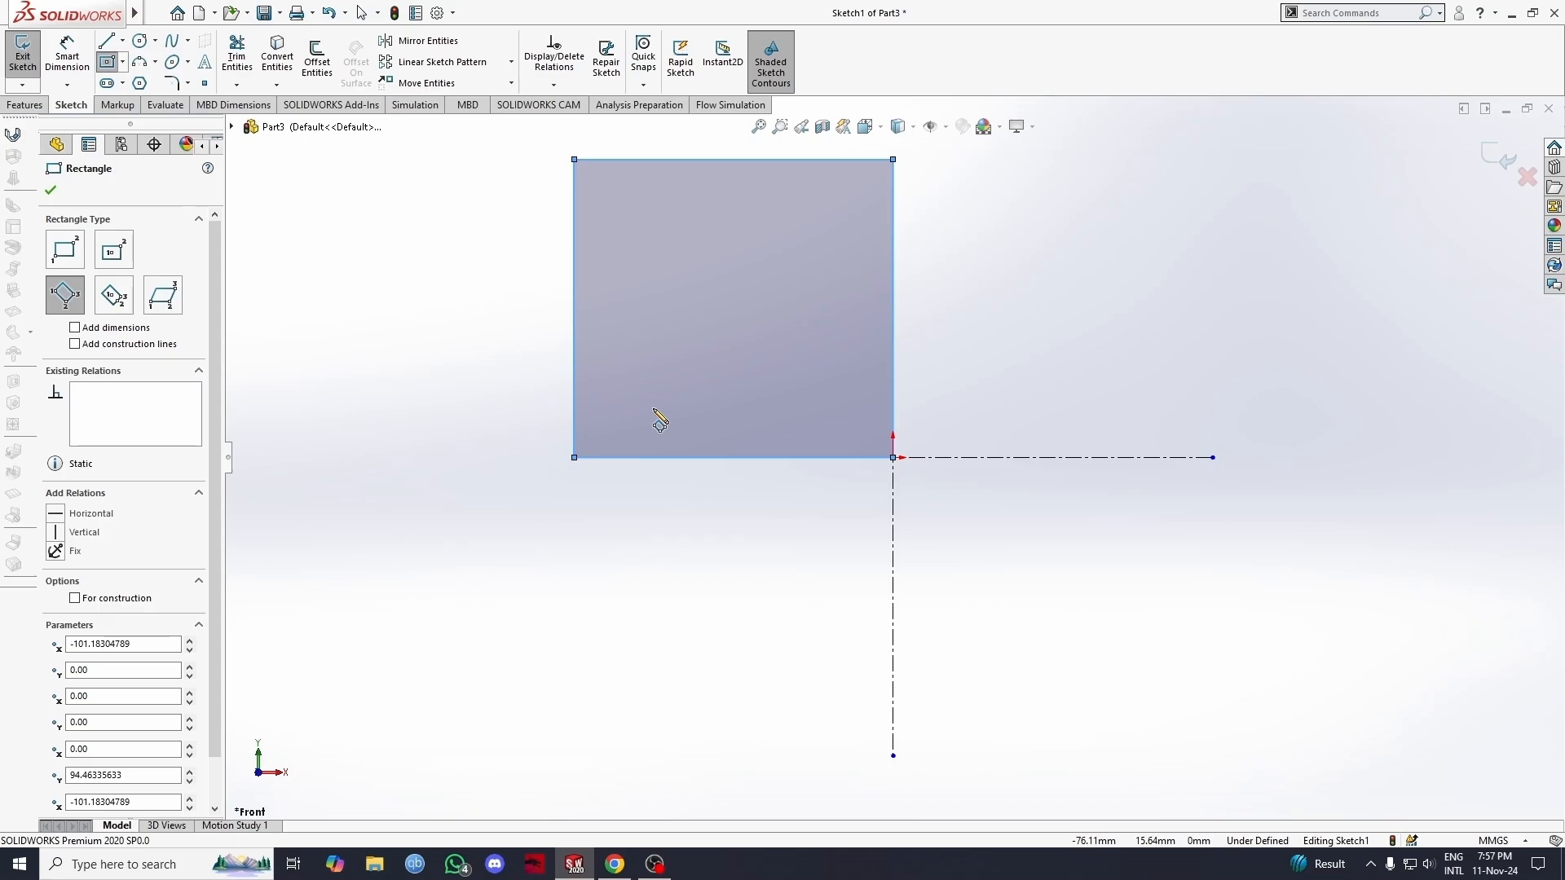
pyautogui.hotkey('ctrl', 'z')
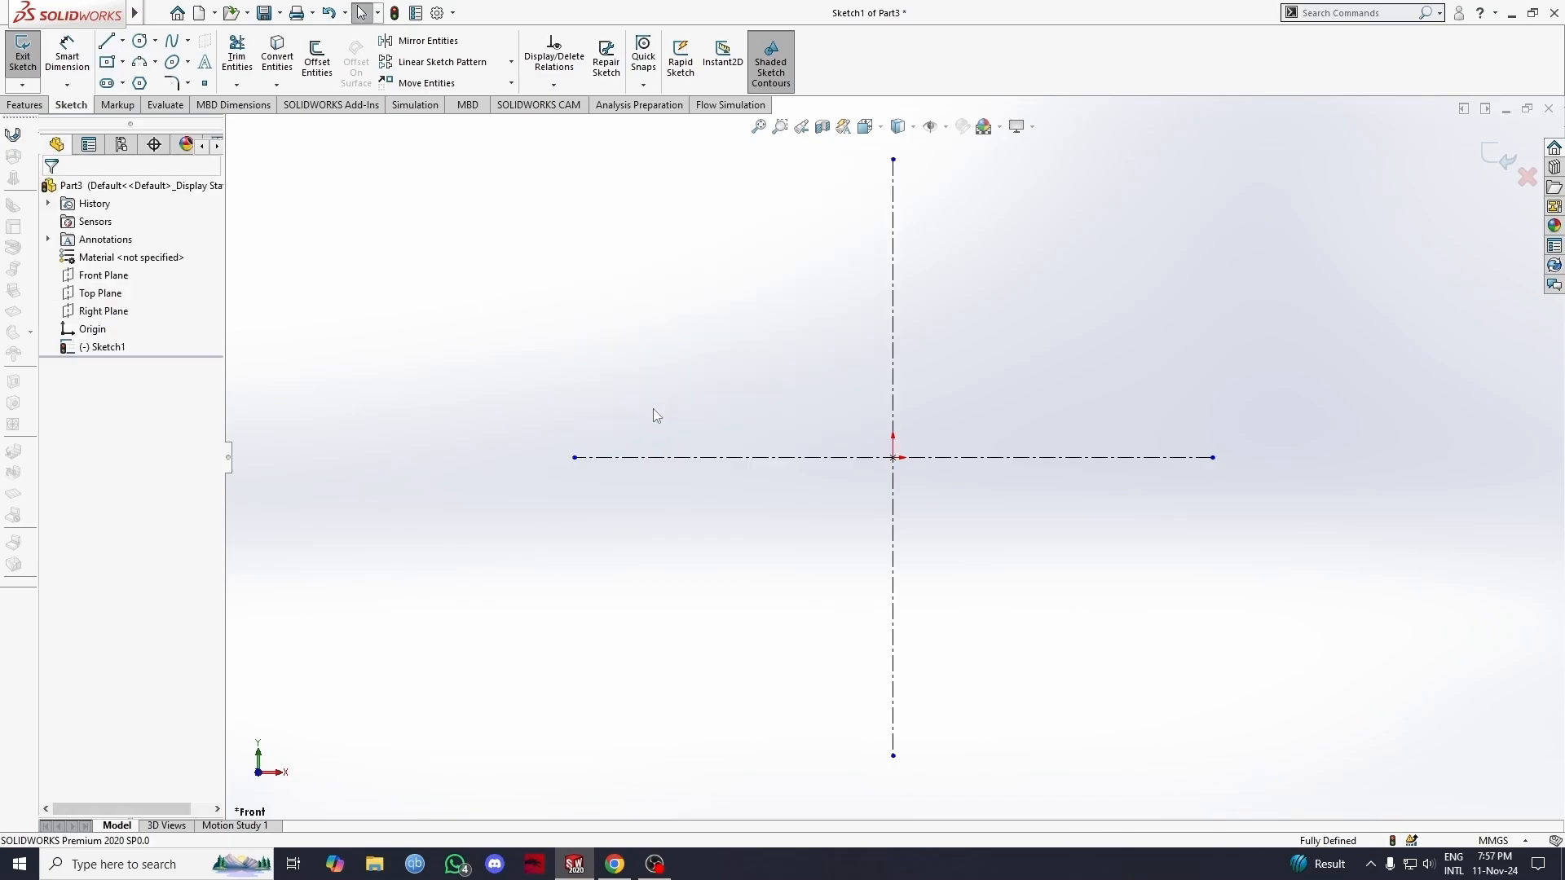
# Step: Draw a 3 point center rectangle from the origin, reaching the horizontal line's right endpoint, with a half-height of 40 mm
pyautogui.click(117, 65)
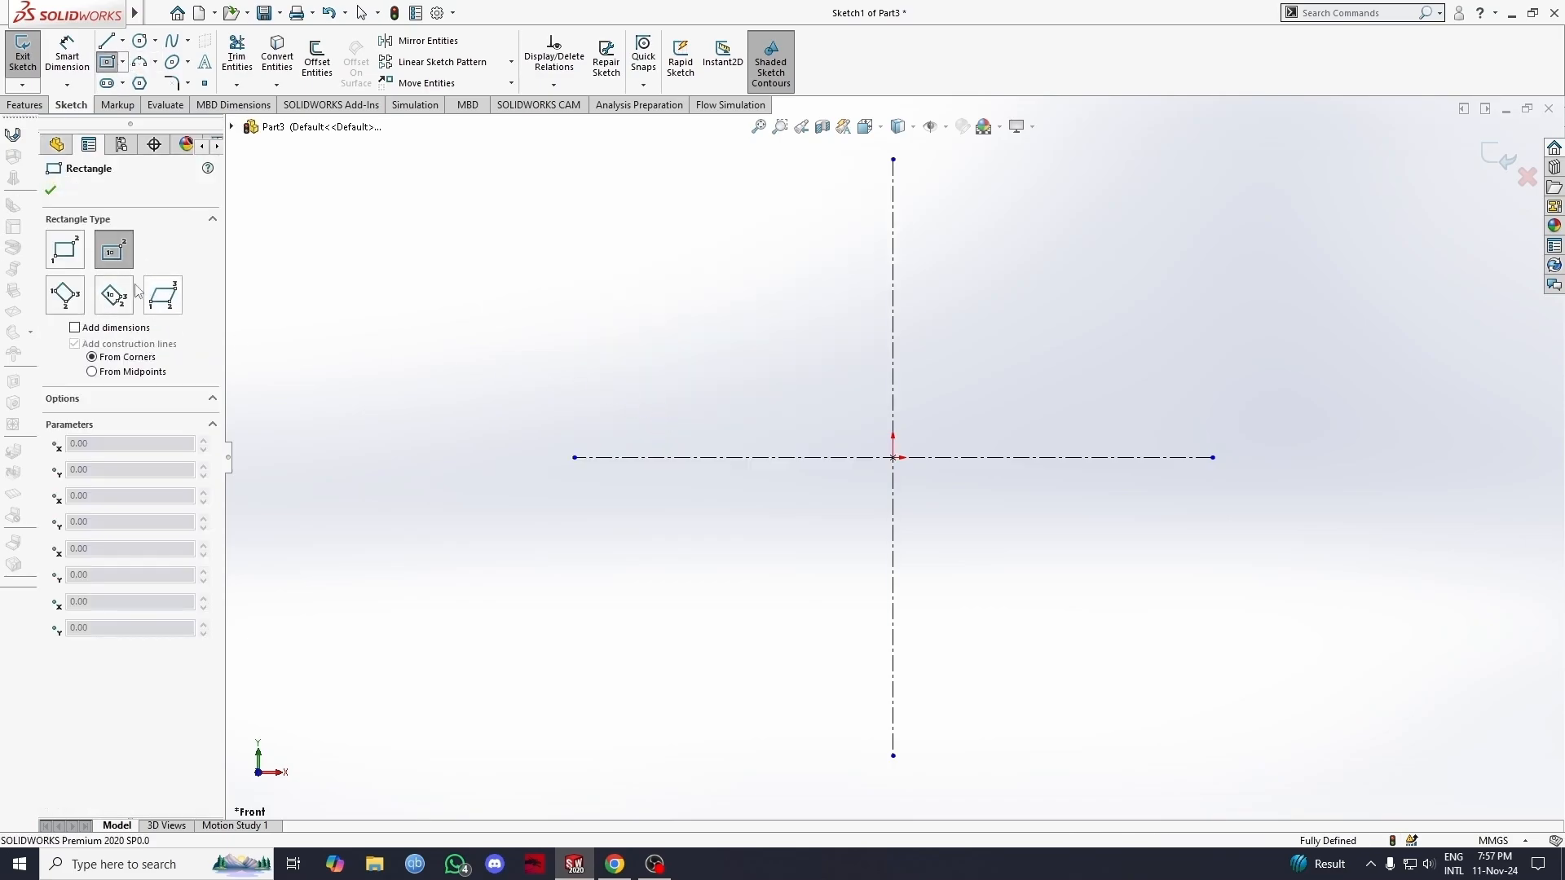
pyautogui.click(125, 310)
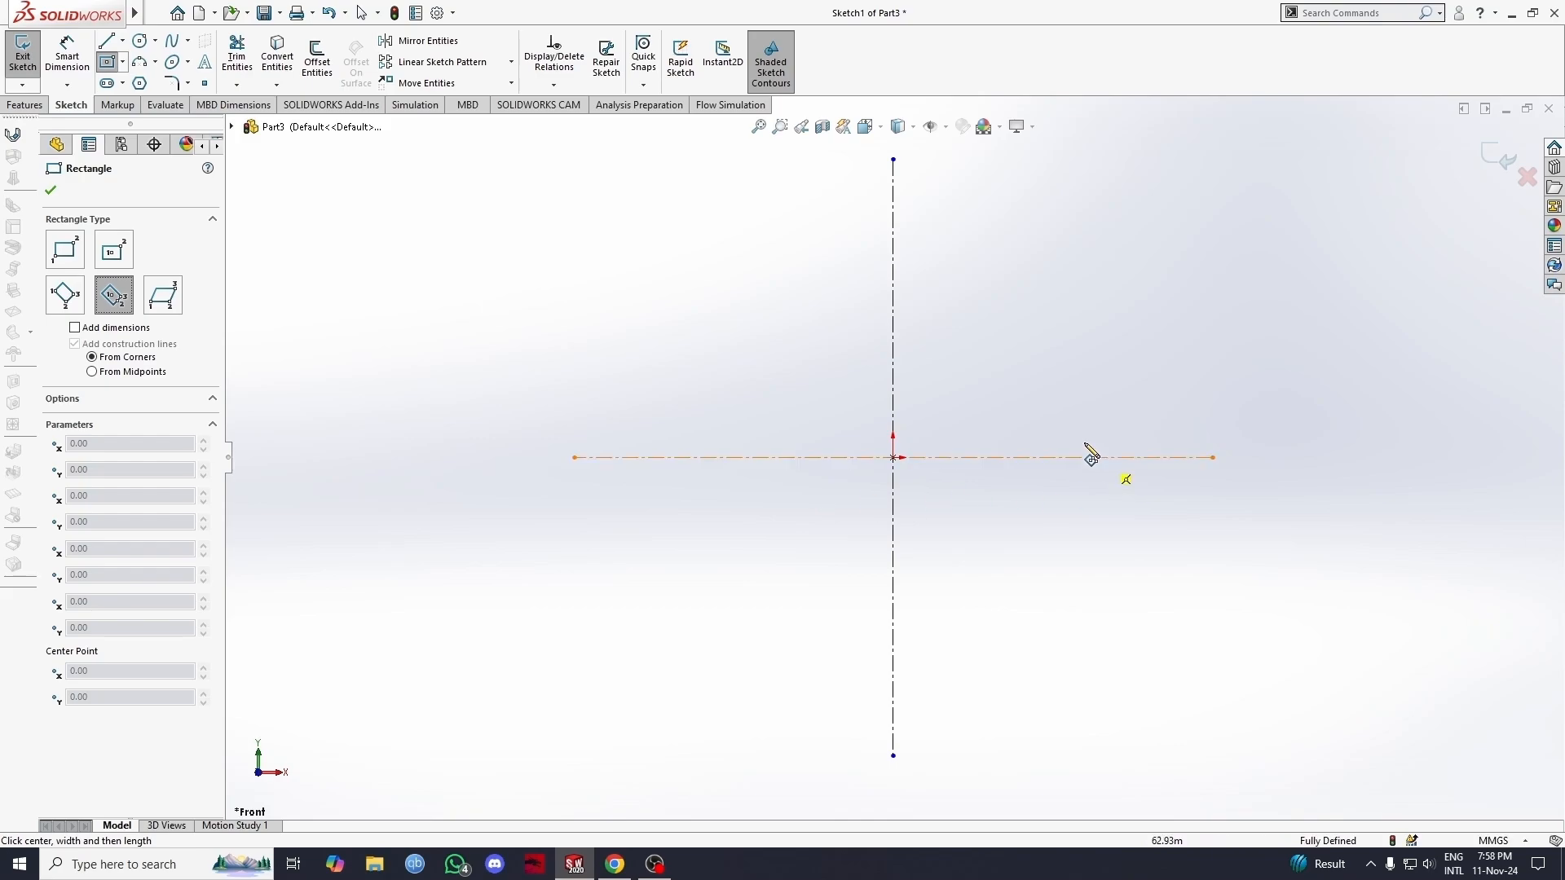
pyautogui.click(893, 458)
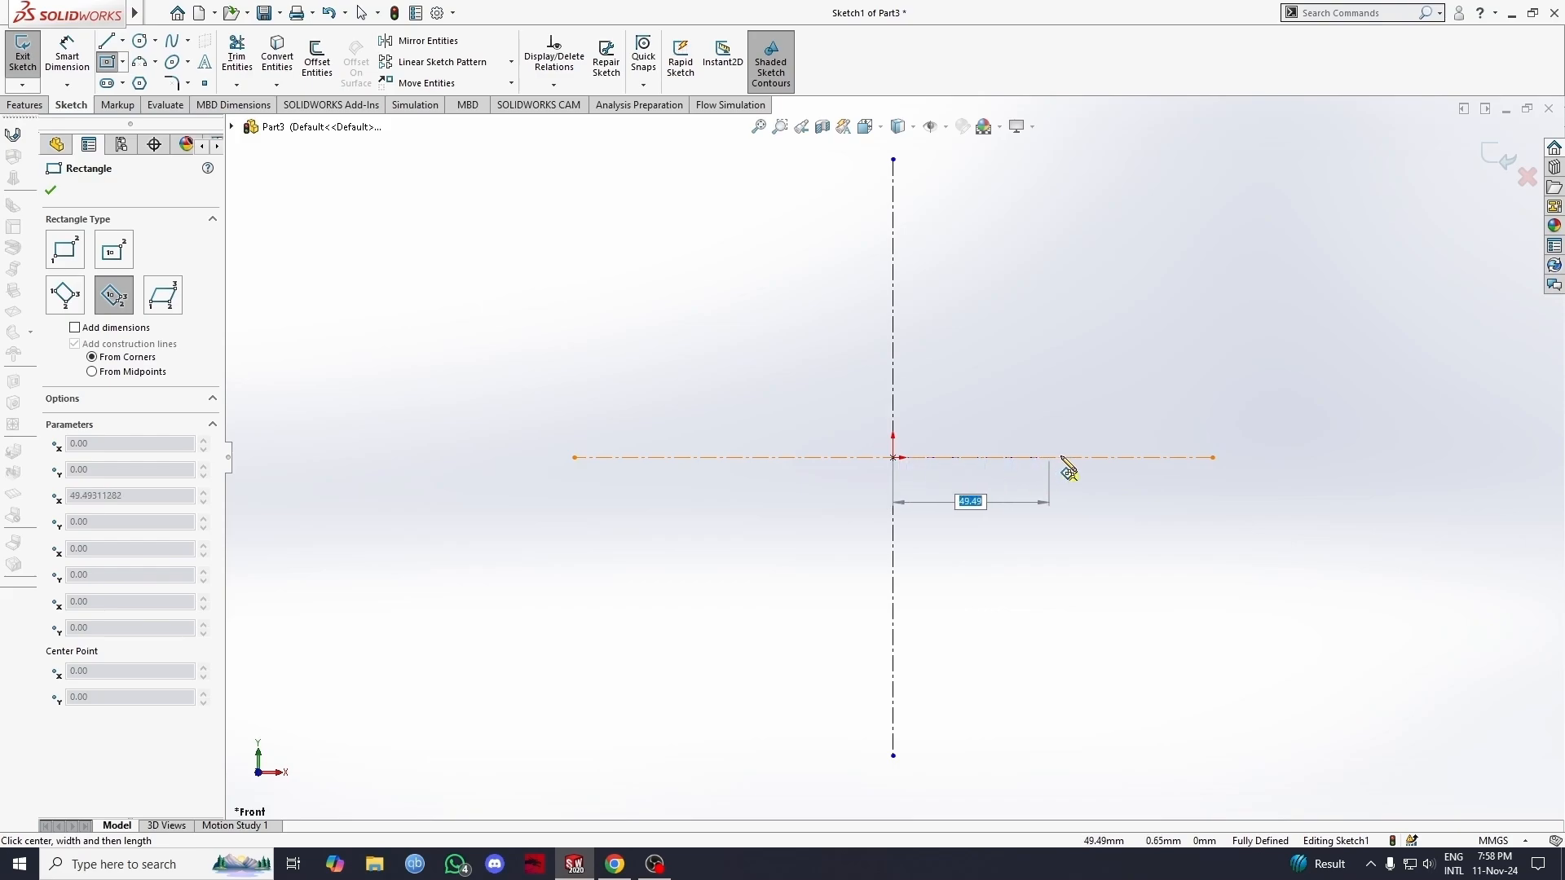
pyautogui.click(1212, 458)
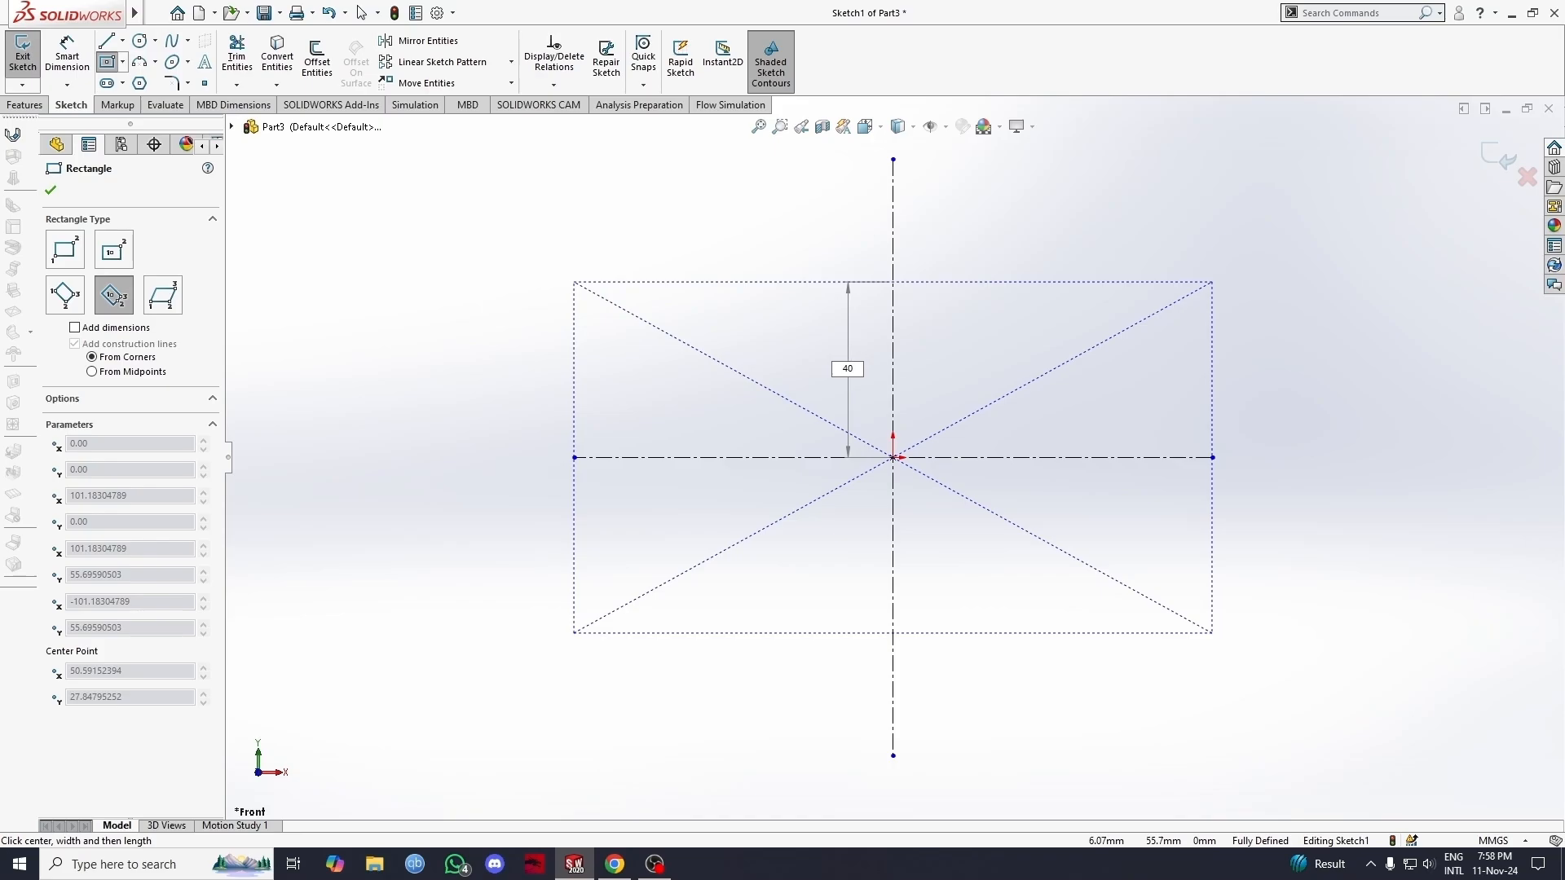
pyautogui.press('Return')
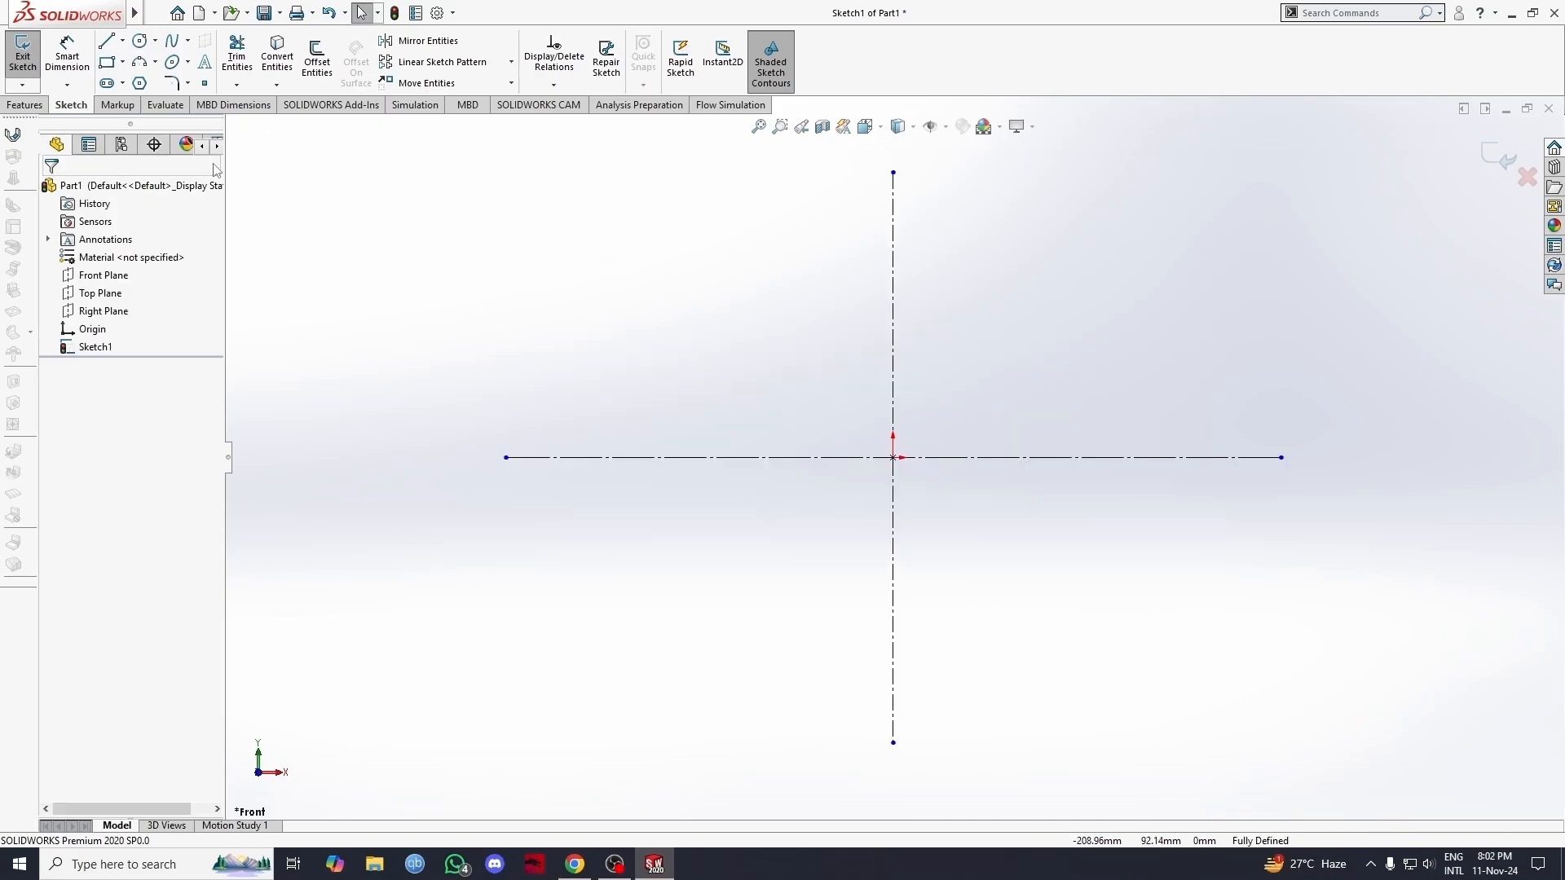
pyautogui.click(122, 63)
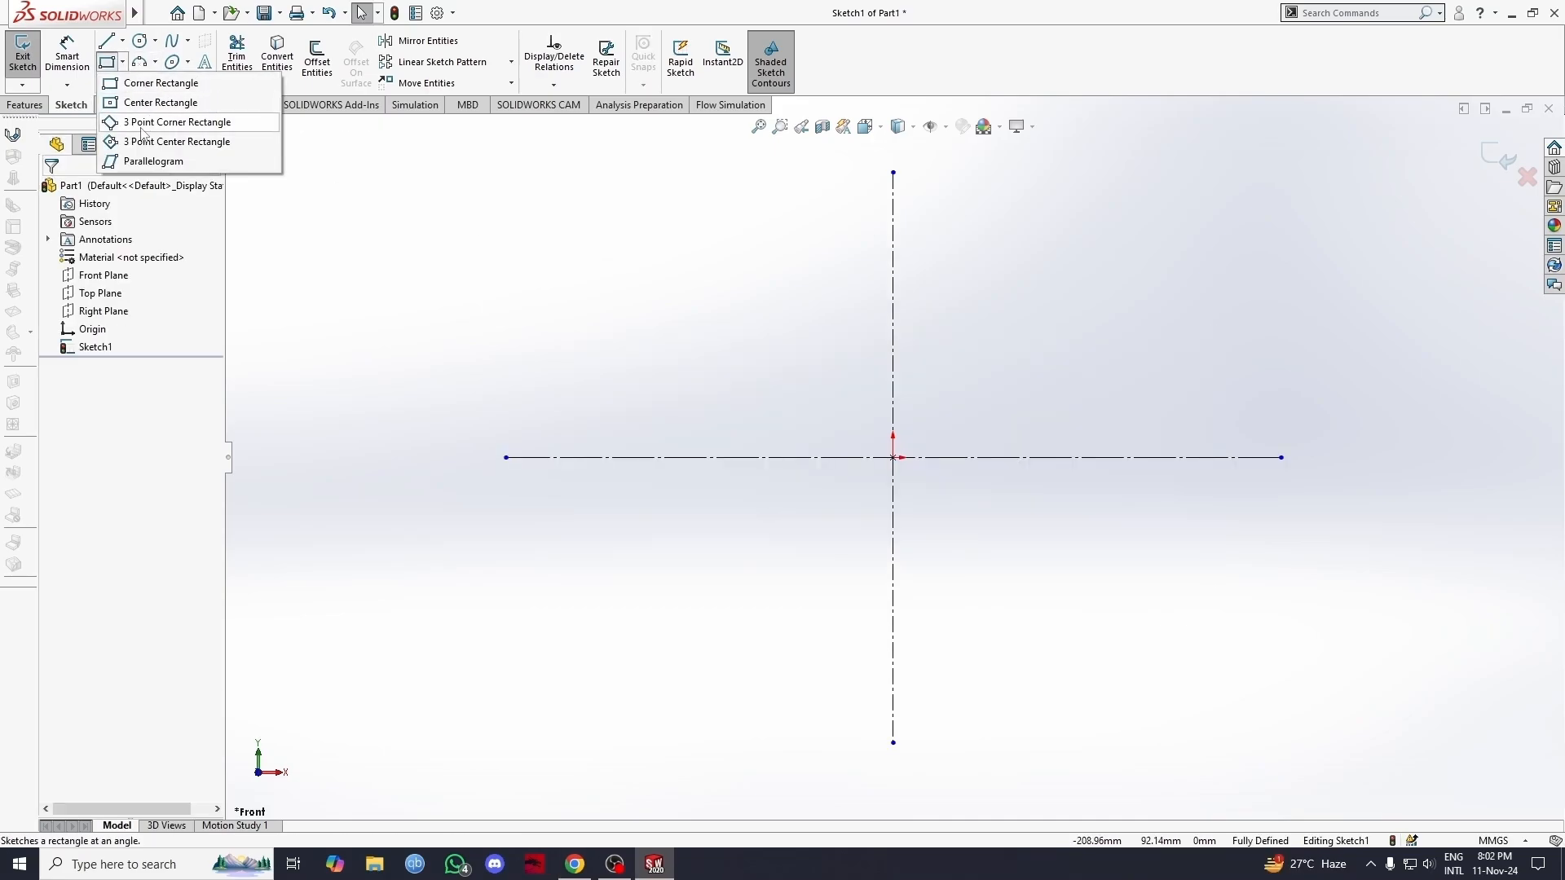
pyautogui.click(153, 161)
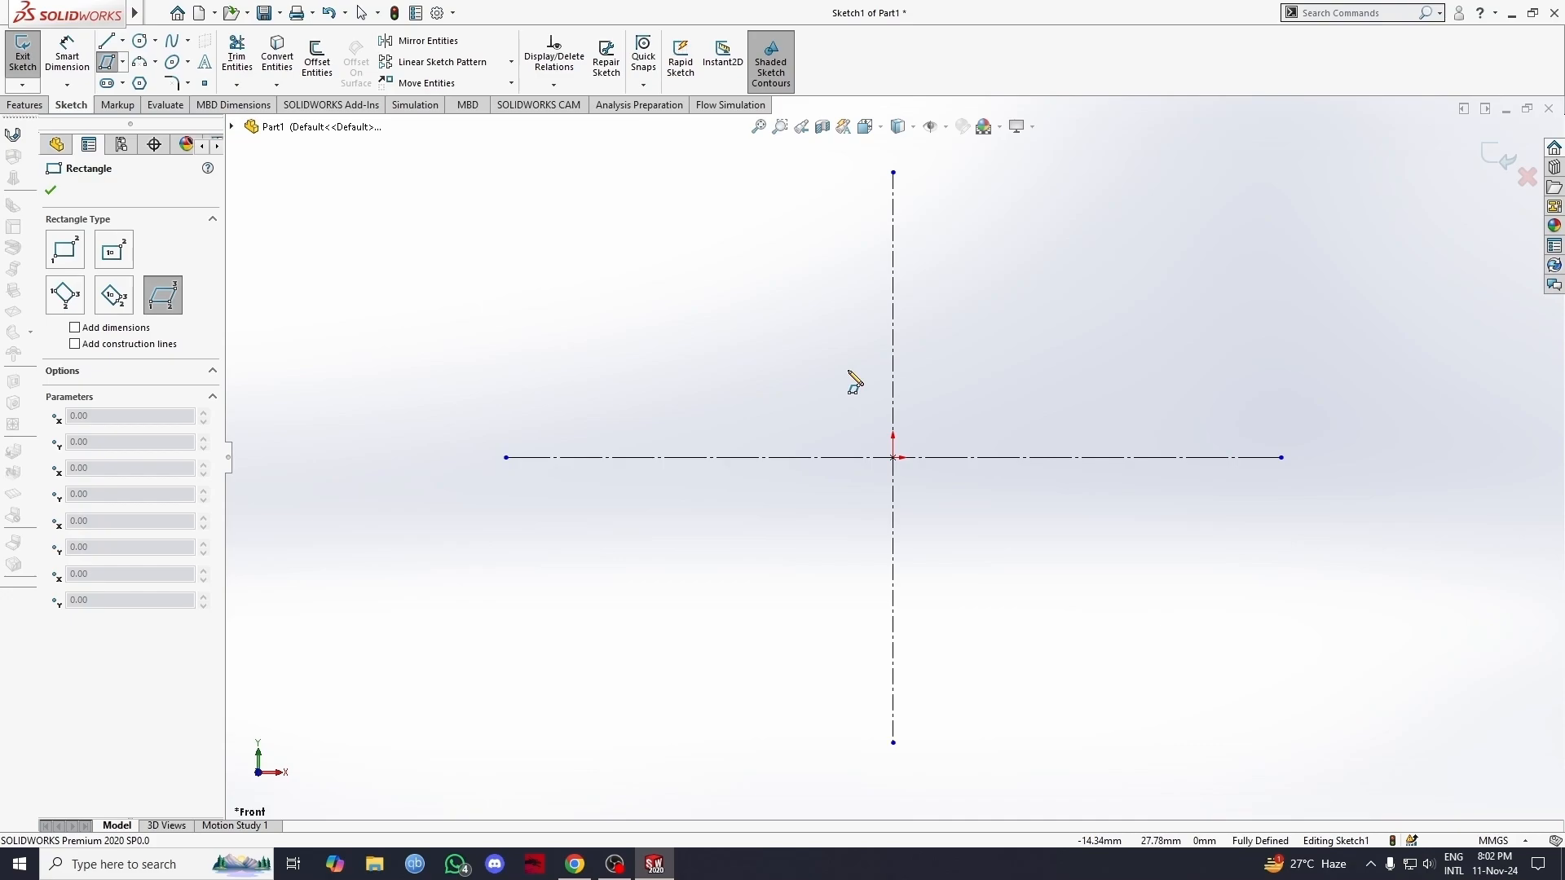
pyautogui.click(898, 457)
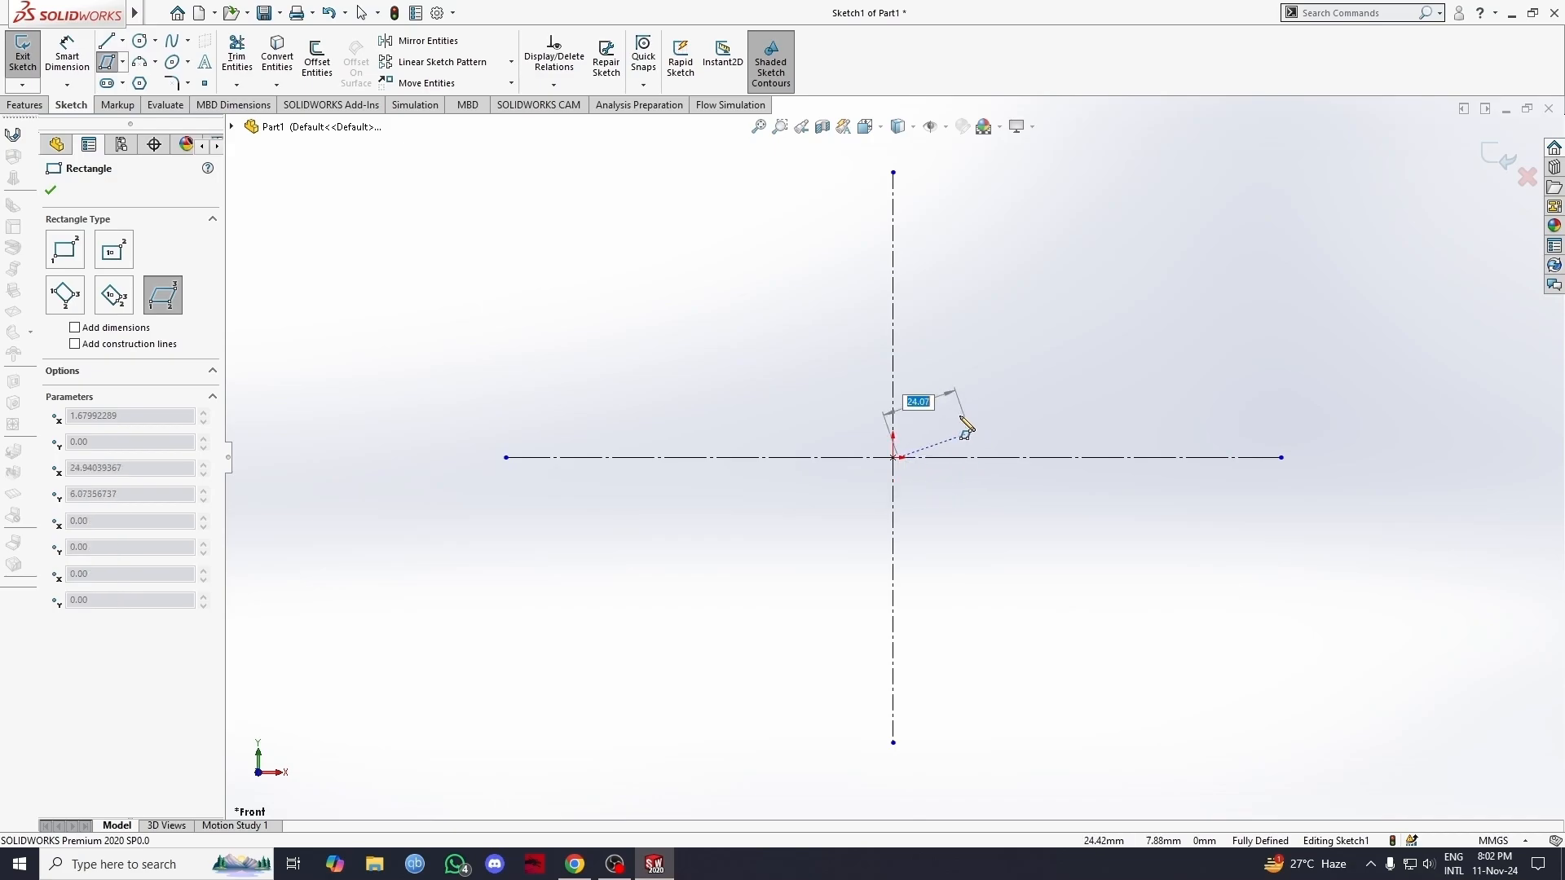
pyautogui.press('Escape')
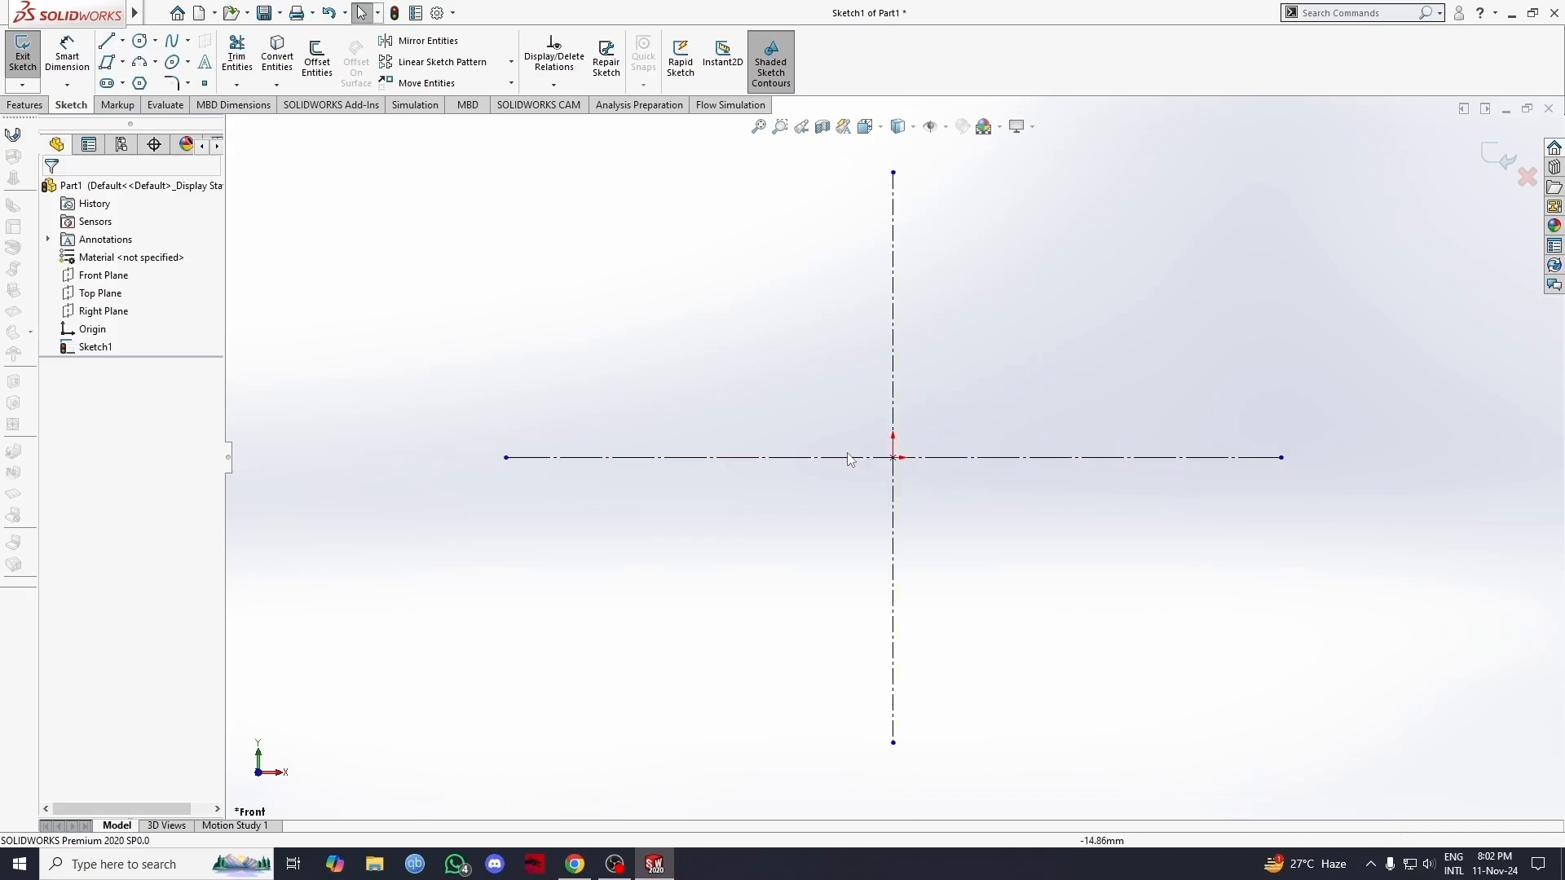
# Step: Draw a parallelogram from the origin with its base about 101 mm along the horizontal construction line, about 62 mm high and leaning right
pyautogui.click(122, 62)
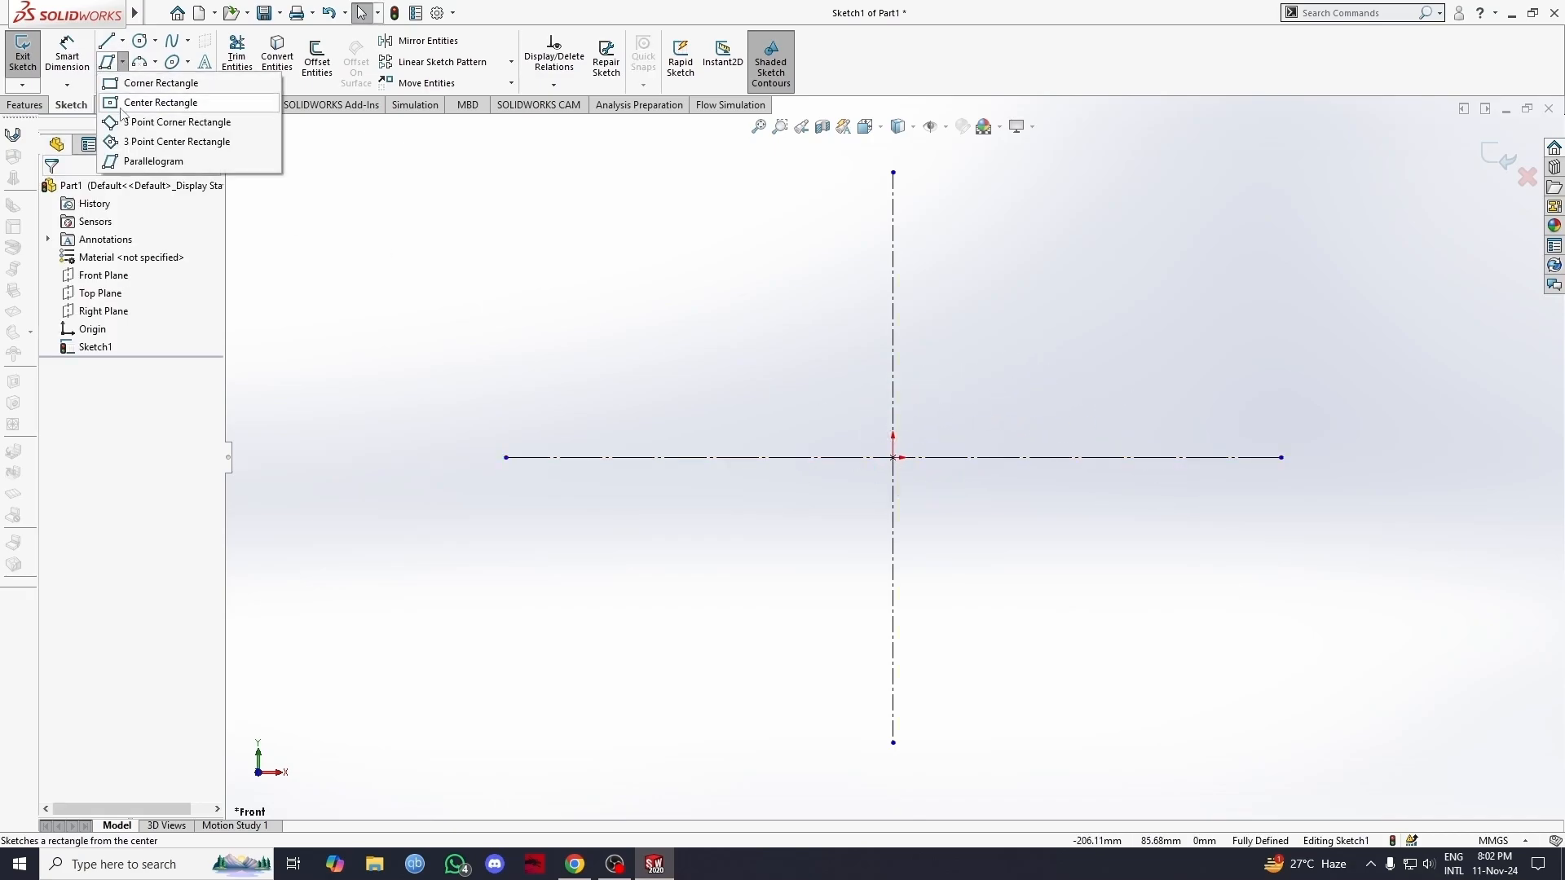
pyautogui.click(138, 162)
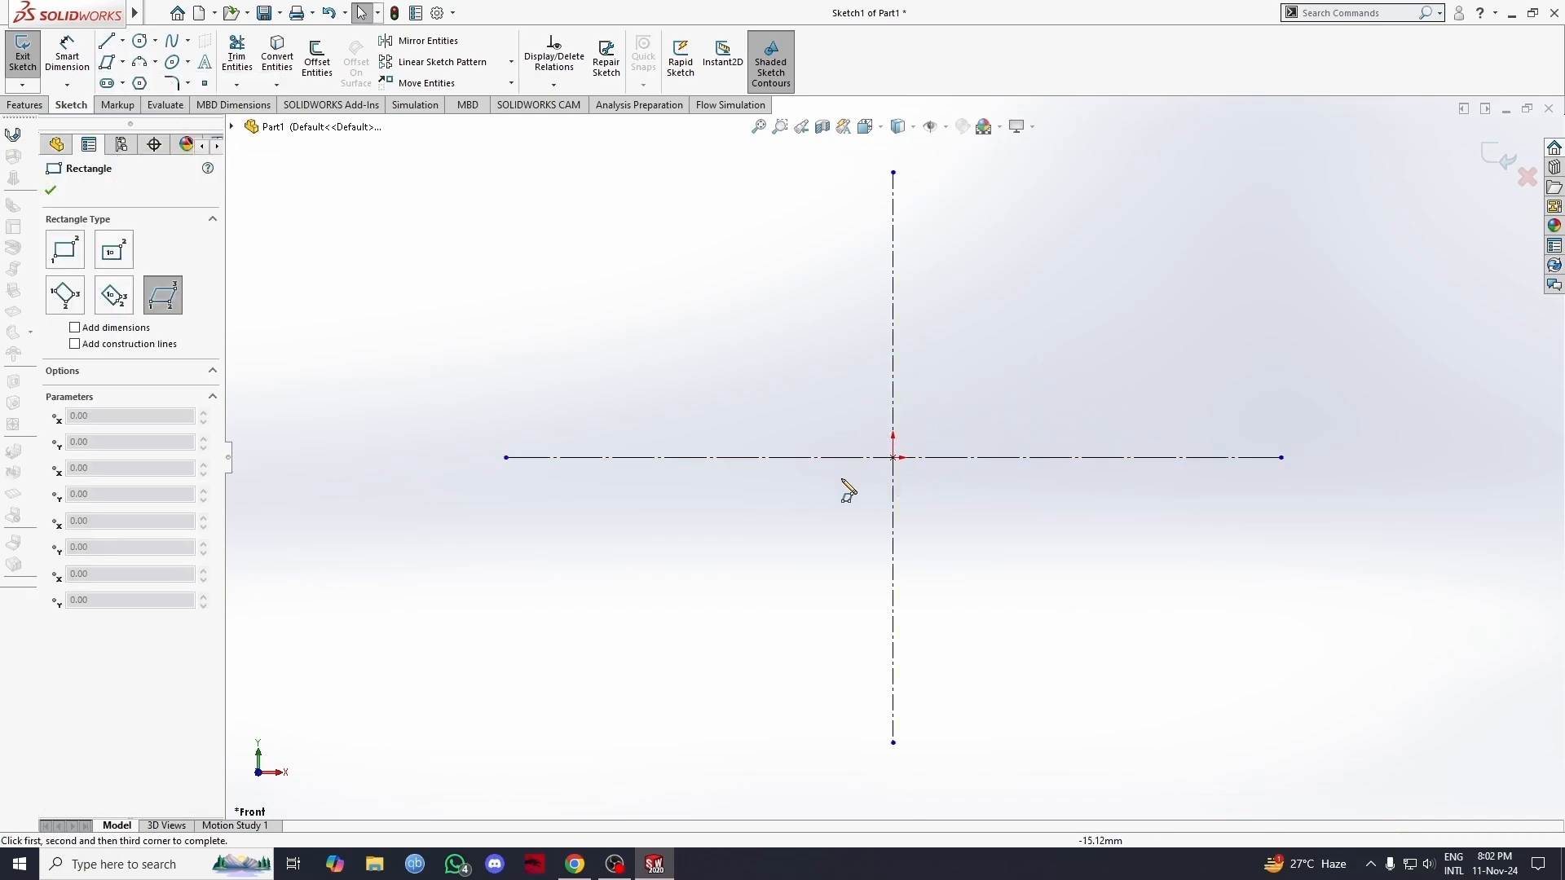
pyautogui.click(892, 458)
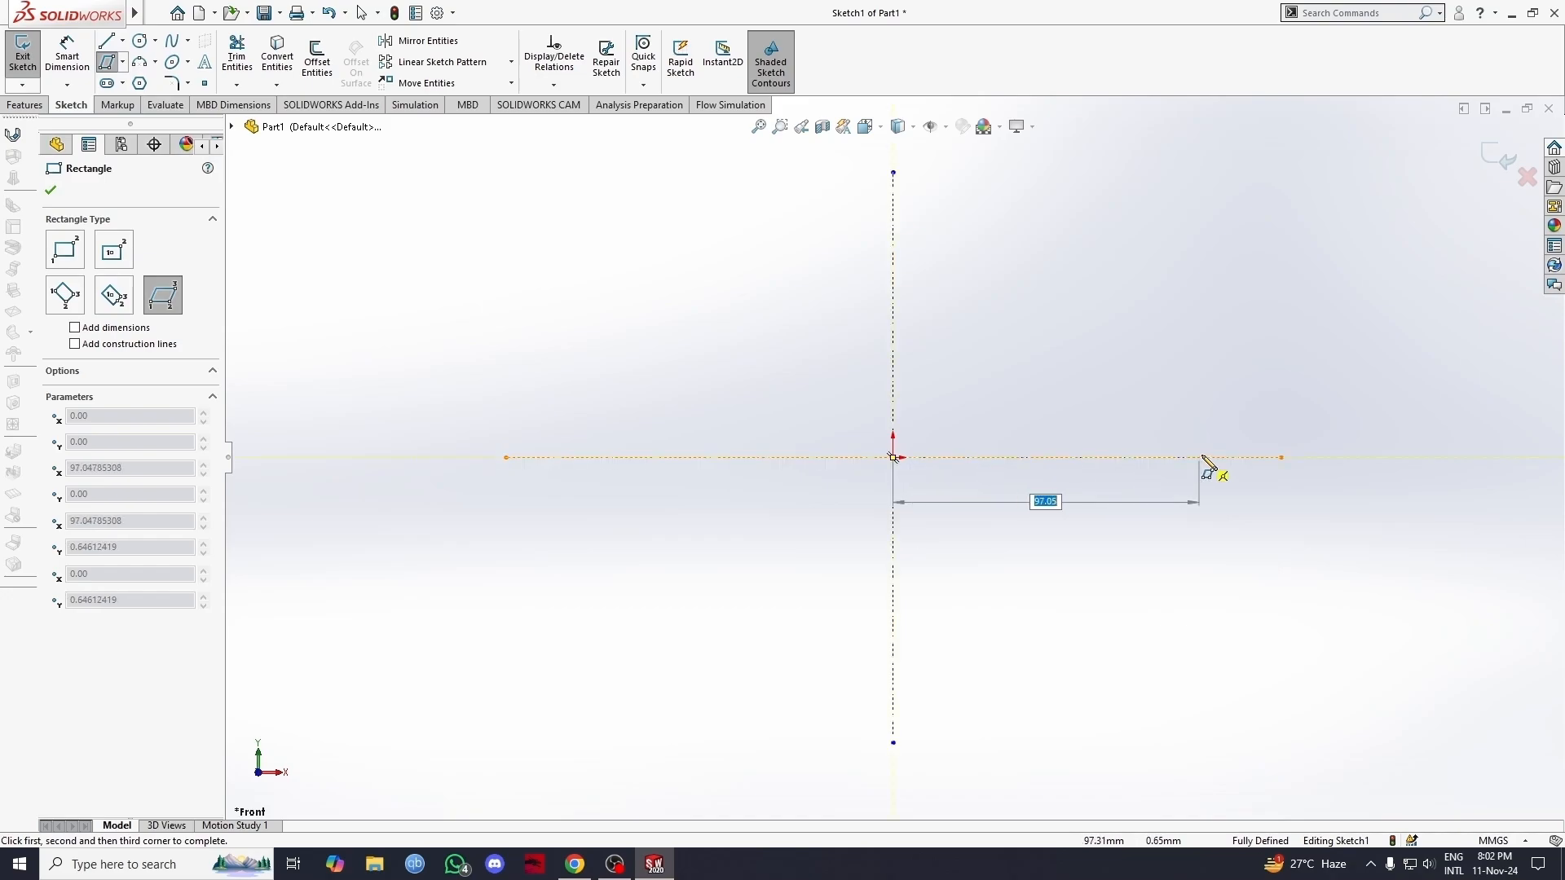
pyautogui.click(1281, 457)
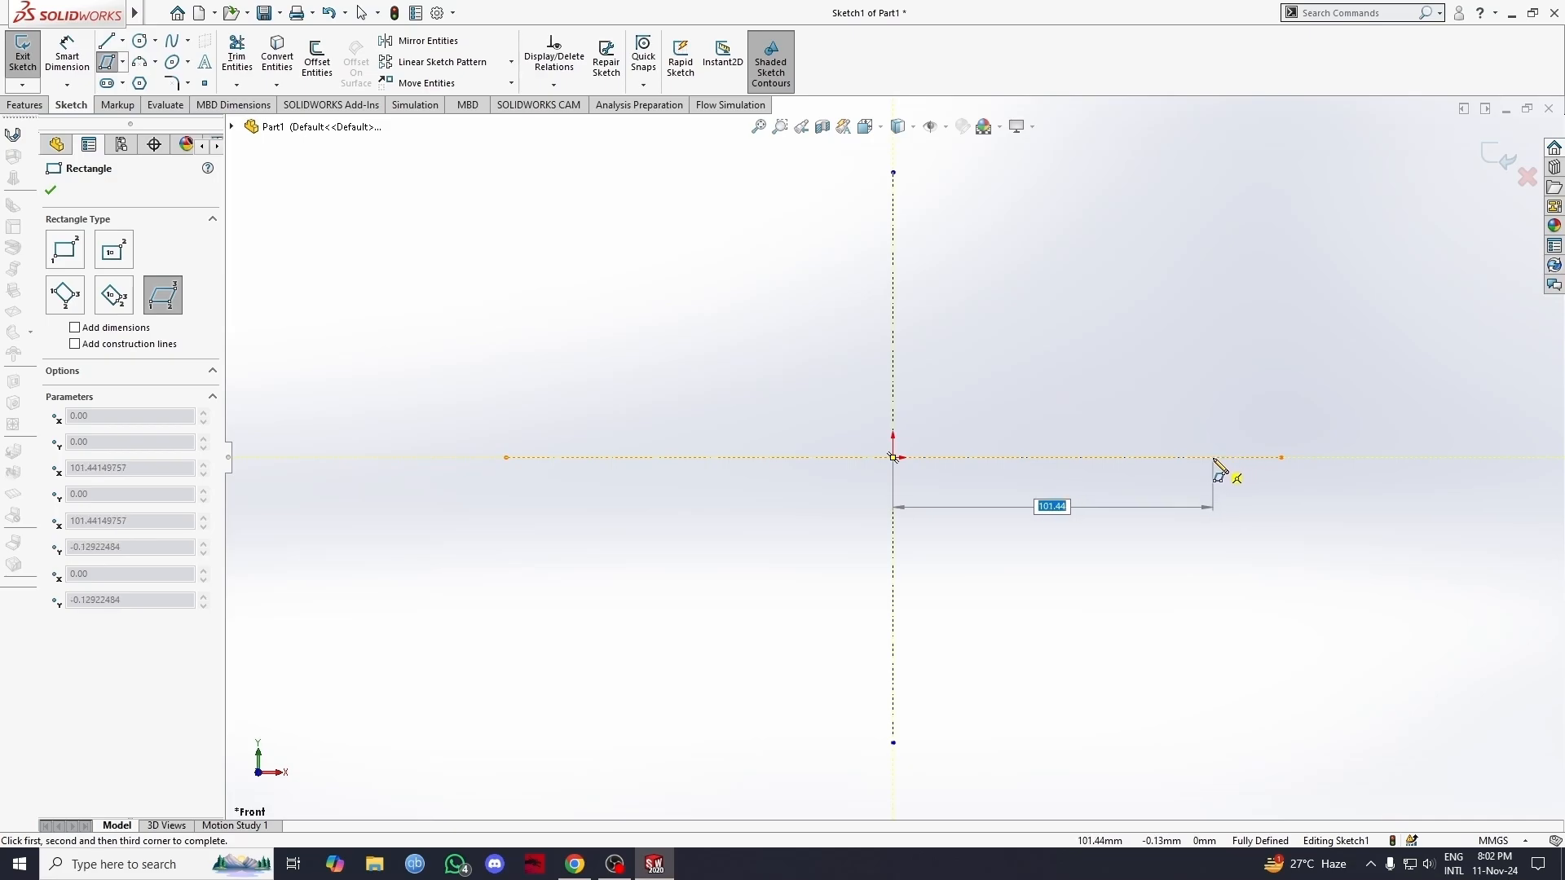
pyautogui.click(1215, 458)
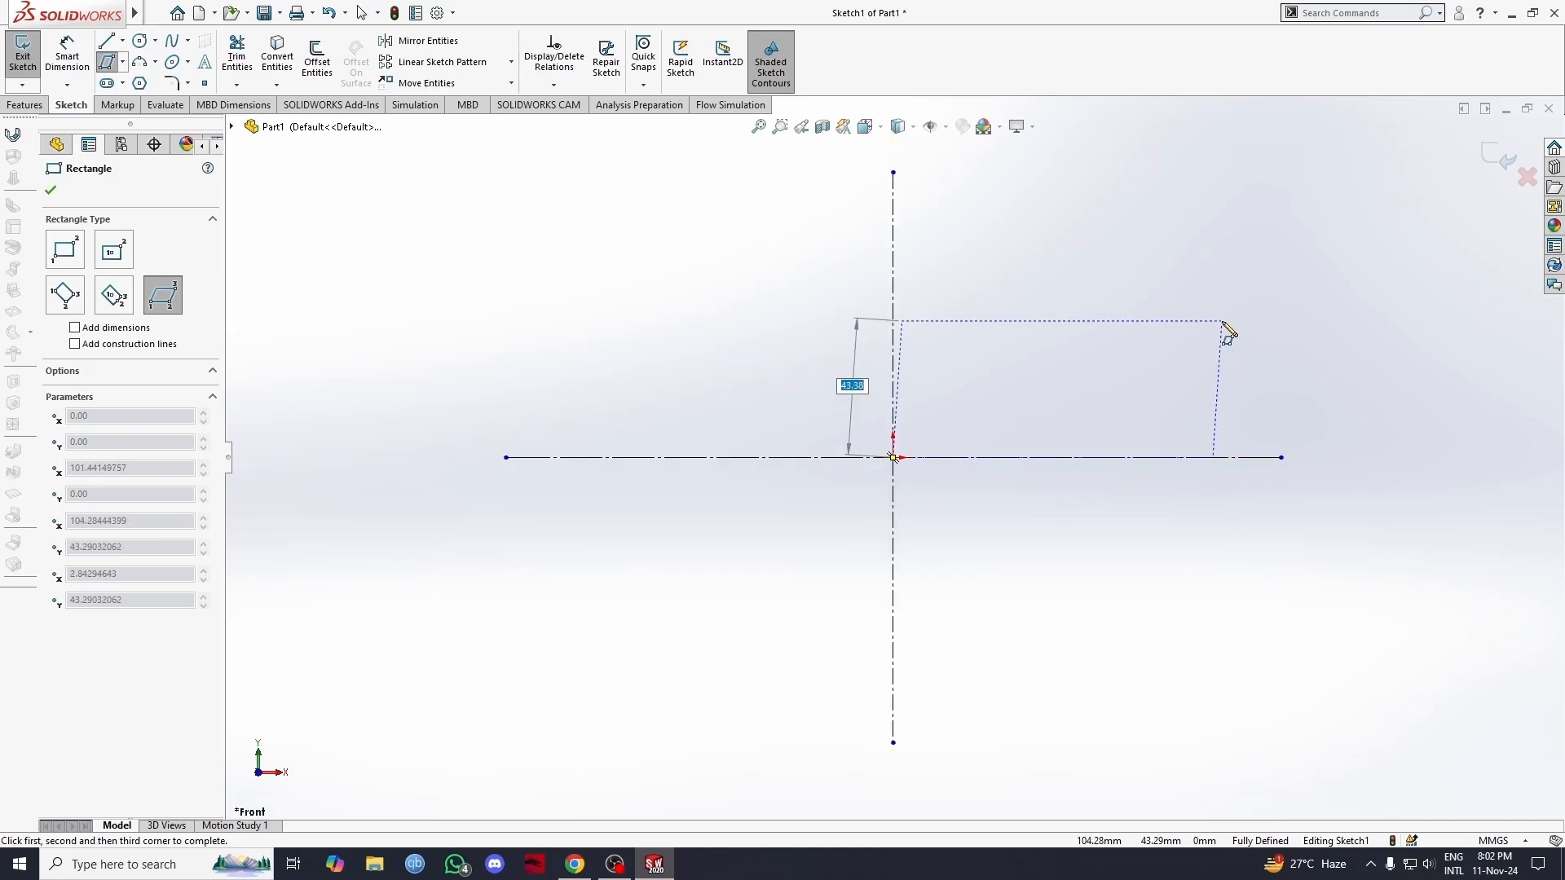
pyautogui.click(1263, 262)
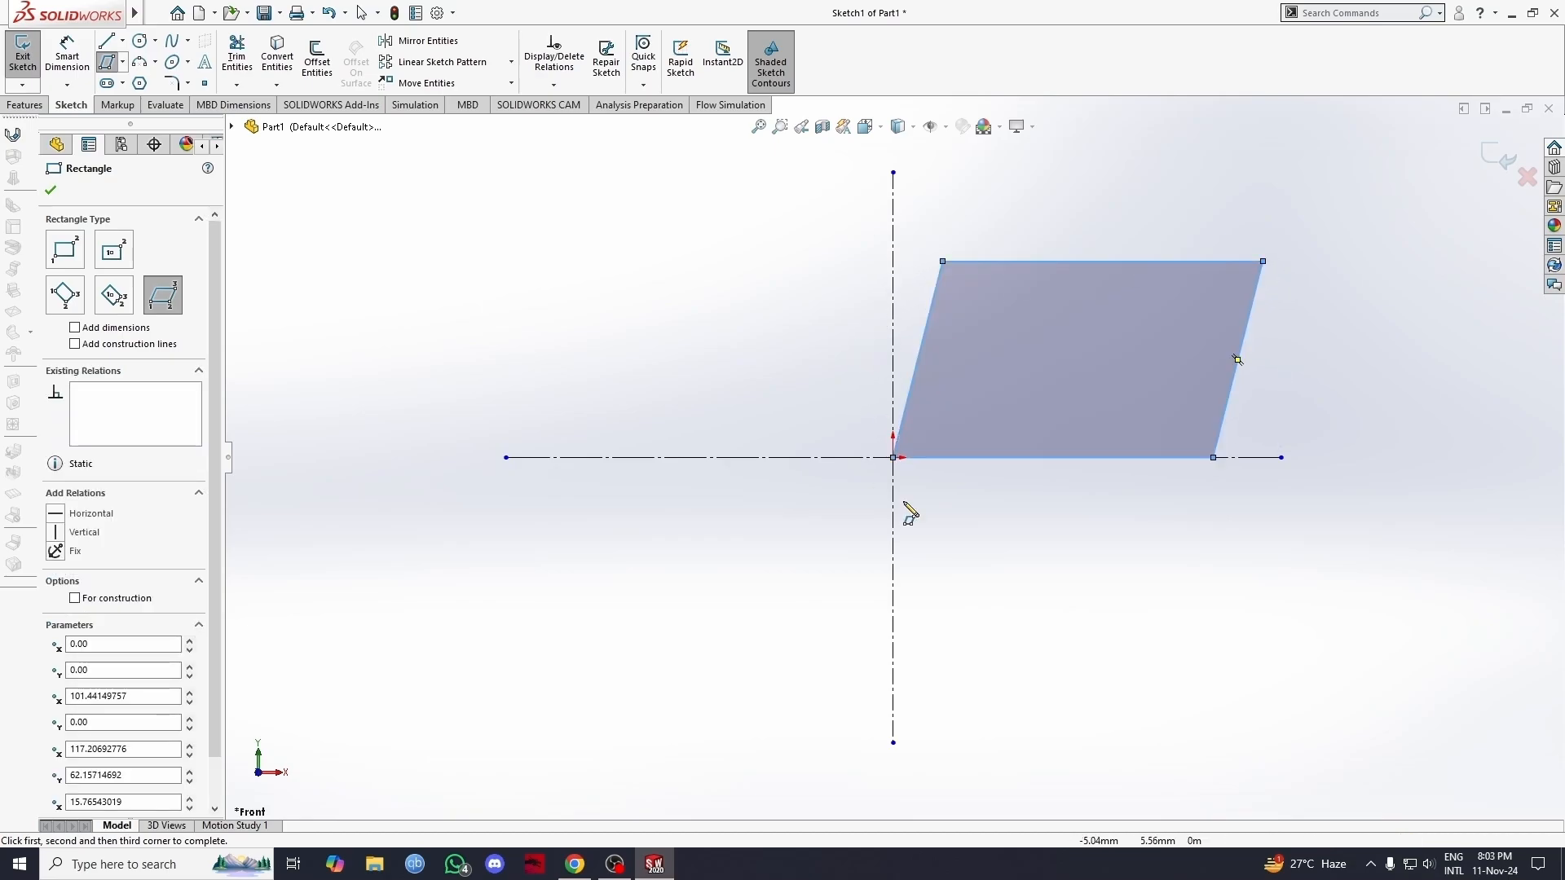
# Step: Dimension the parallelogram's bottom edge to 90 mm, placing the dimension below it
pyautogui.click(80, 56)
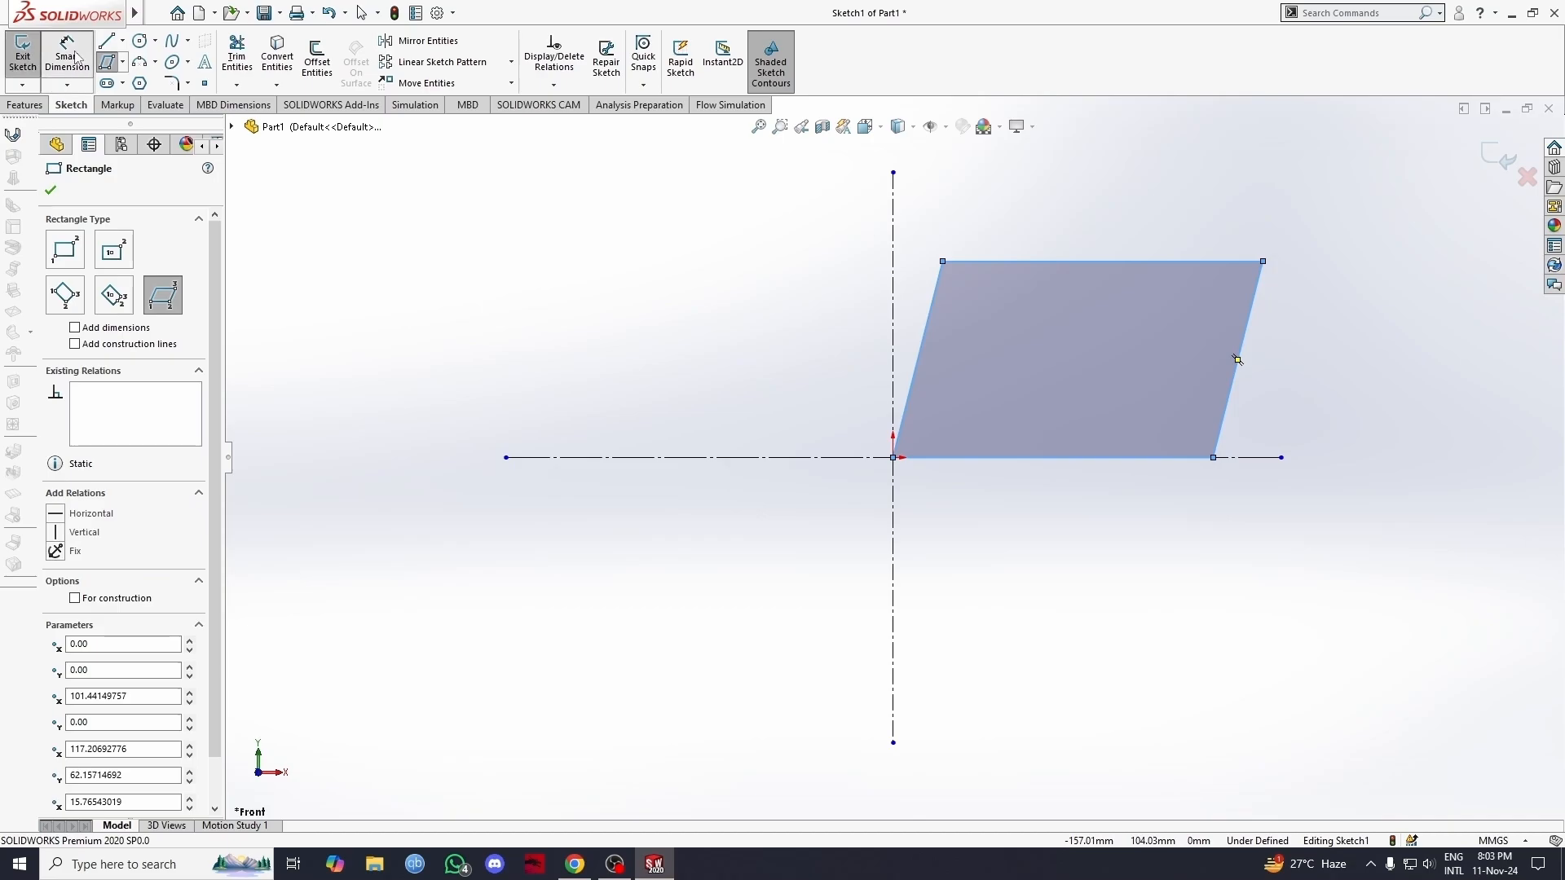
pyautogui.click(1032, 459)
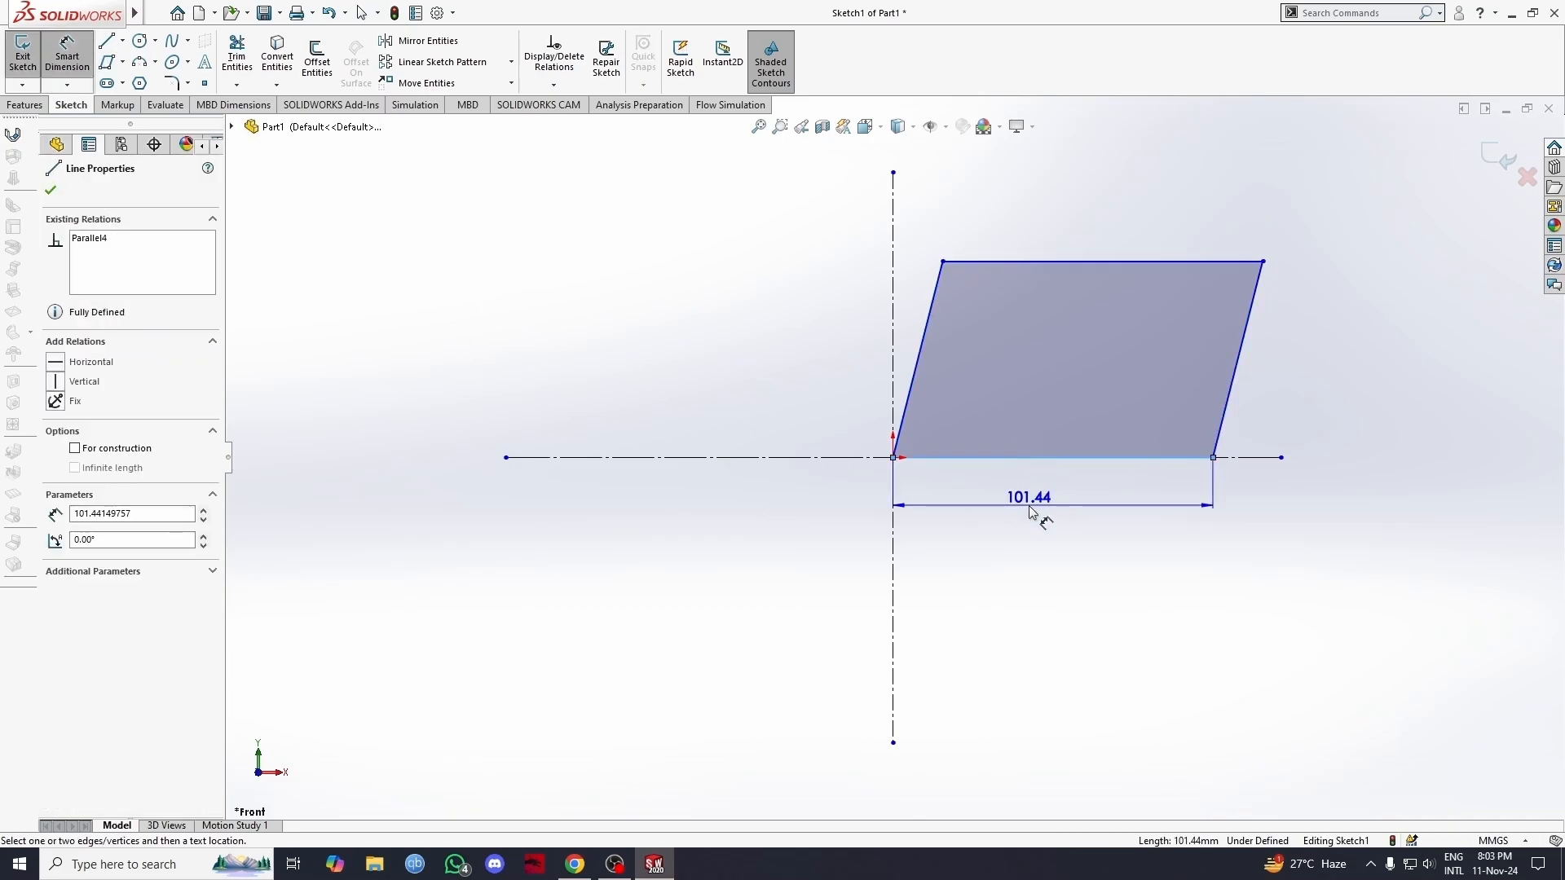
pyautogui.click(1030, 509)
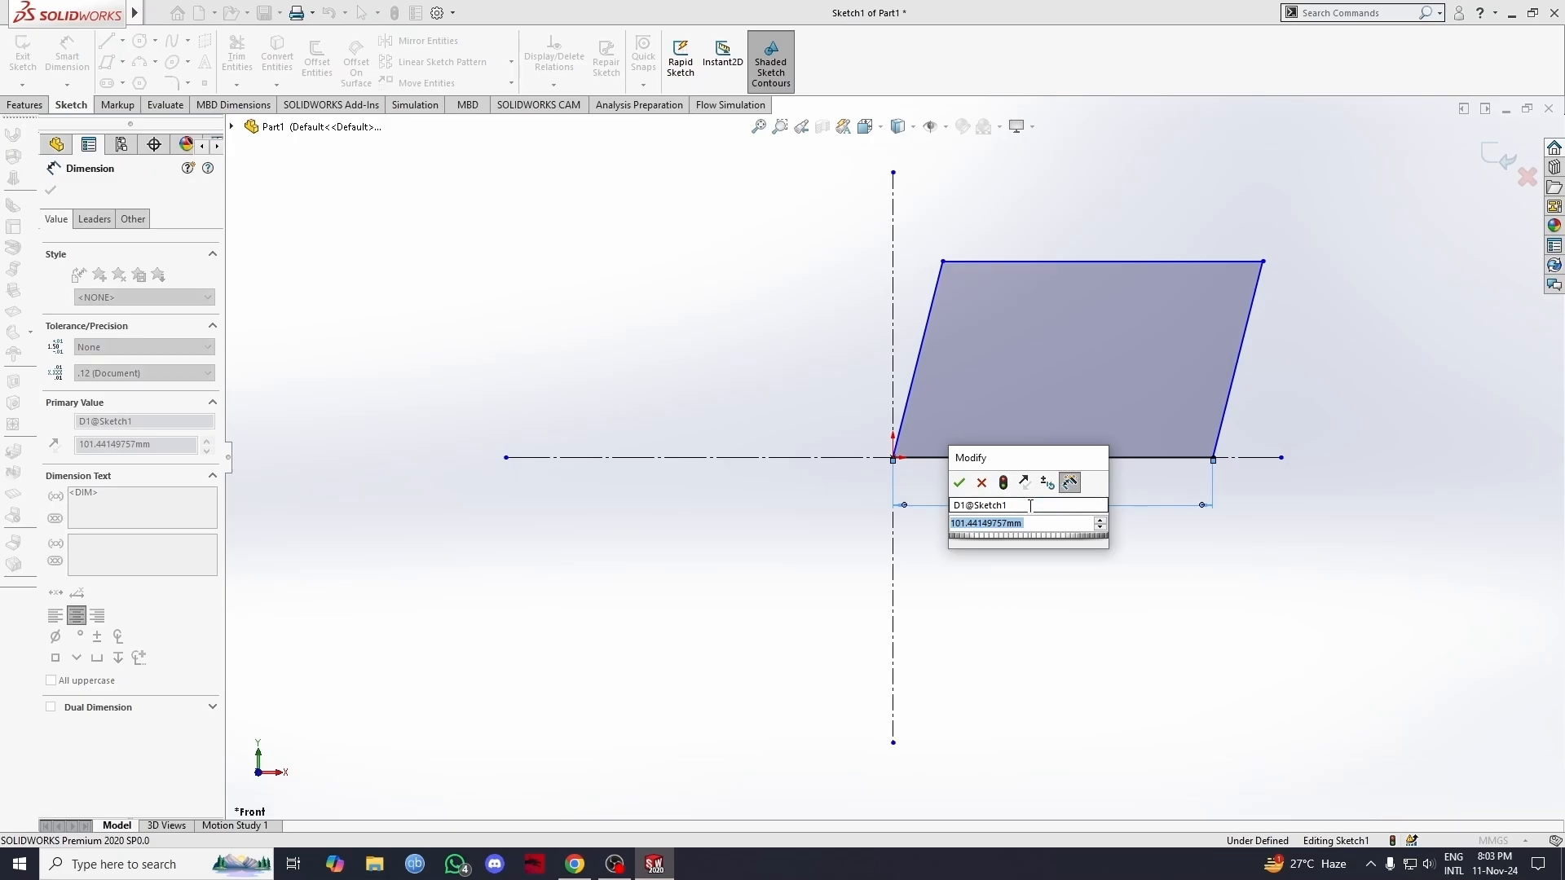
pyautogui.write('90')
pyautogui.press('Return')
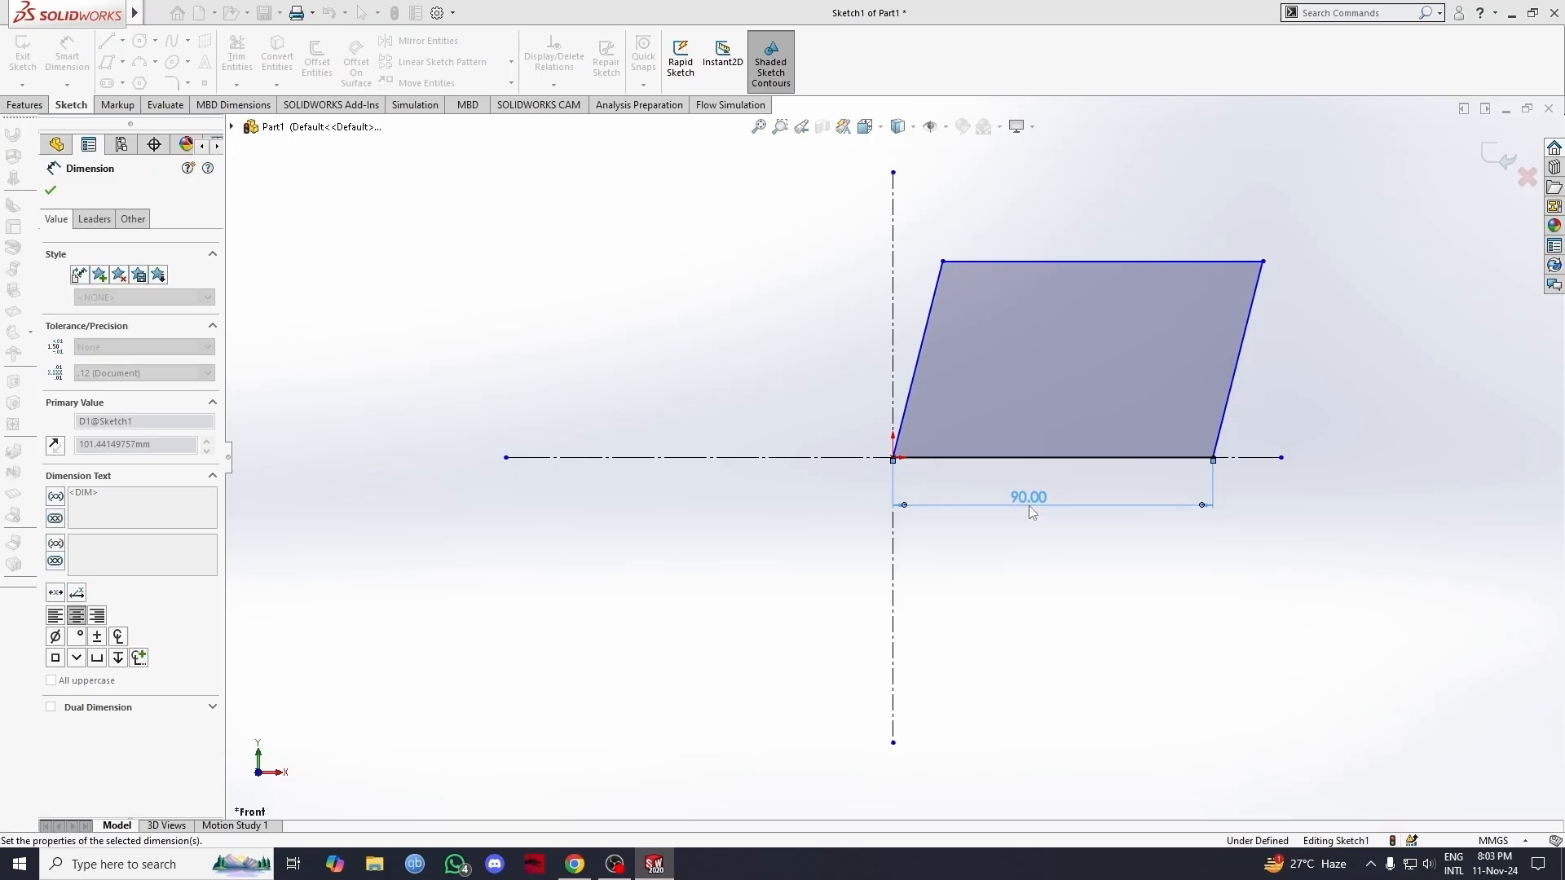
# Step: Dimension the parallelogram's right slanted edge to 60 mm, placing the aligned dimension outside the shape
pyautogui.click(1238, 361)
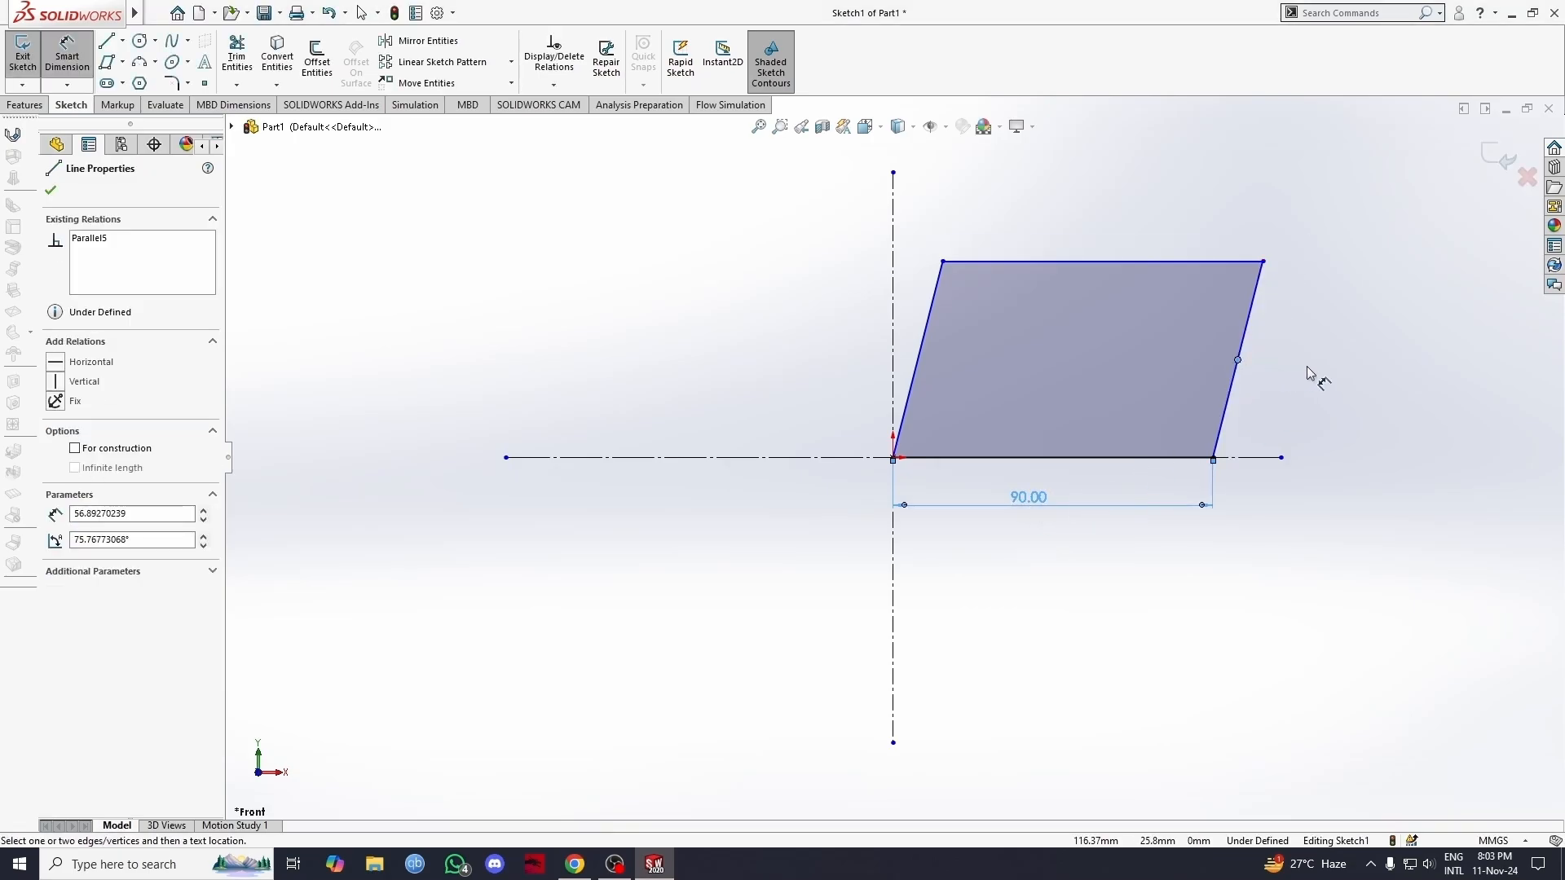
pyautogui.click(1229, 392)
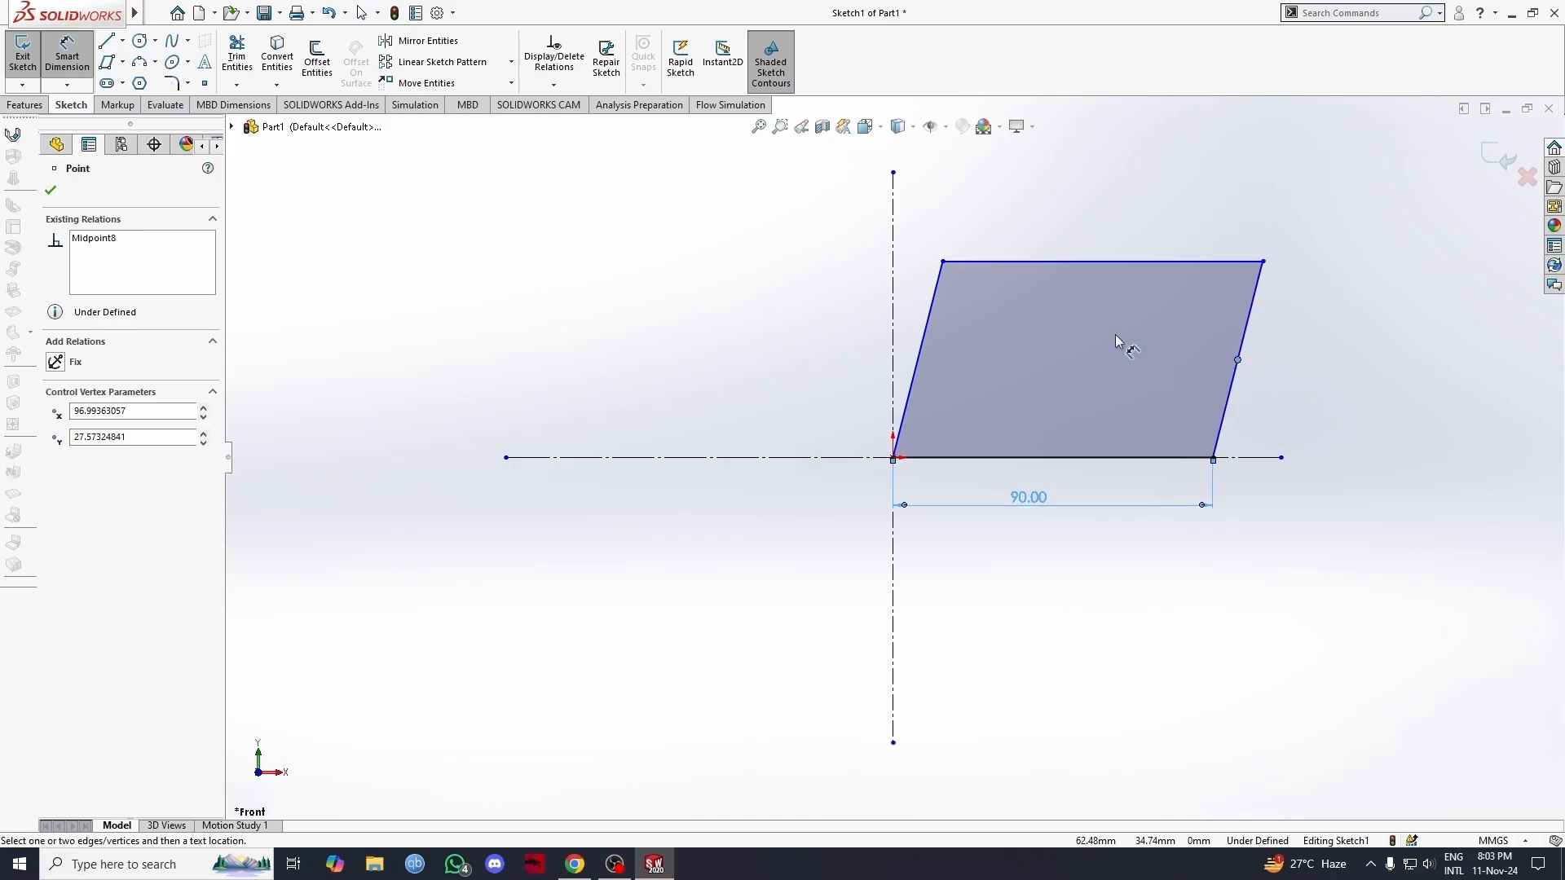
pyautogui.press('Escape')
pyautogui.click(1232, 394)
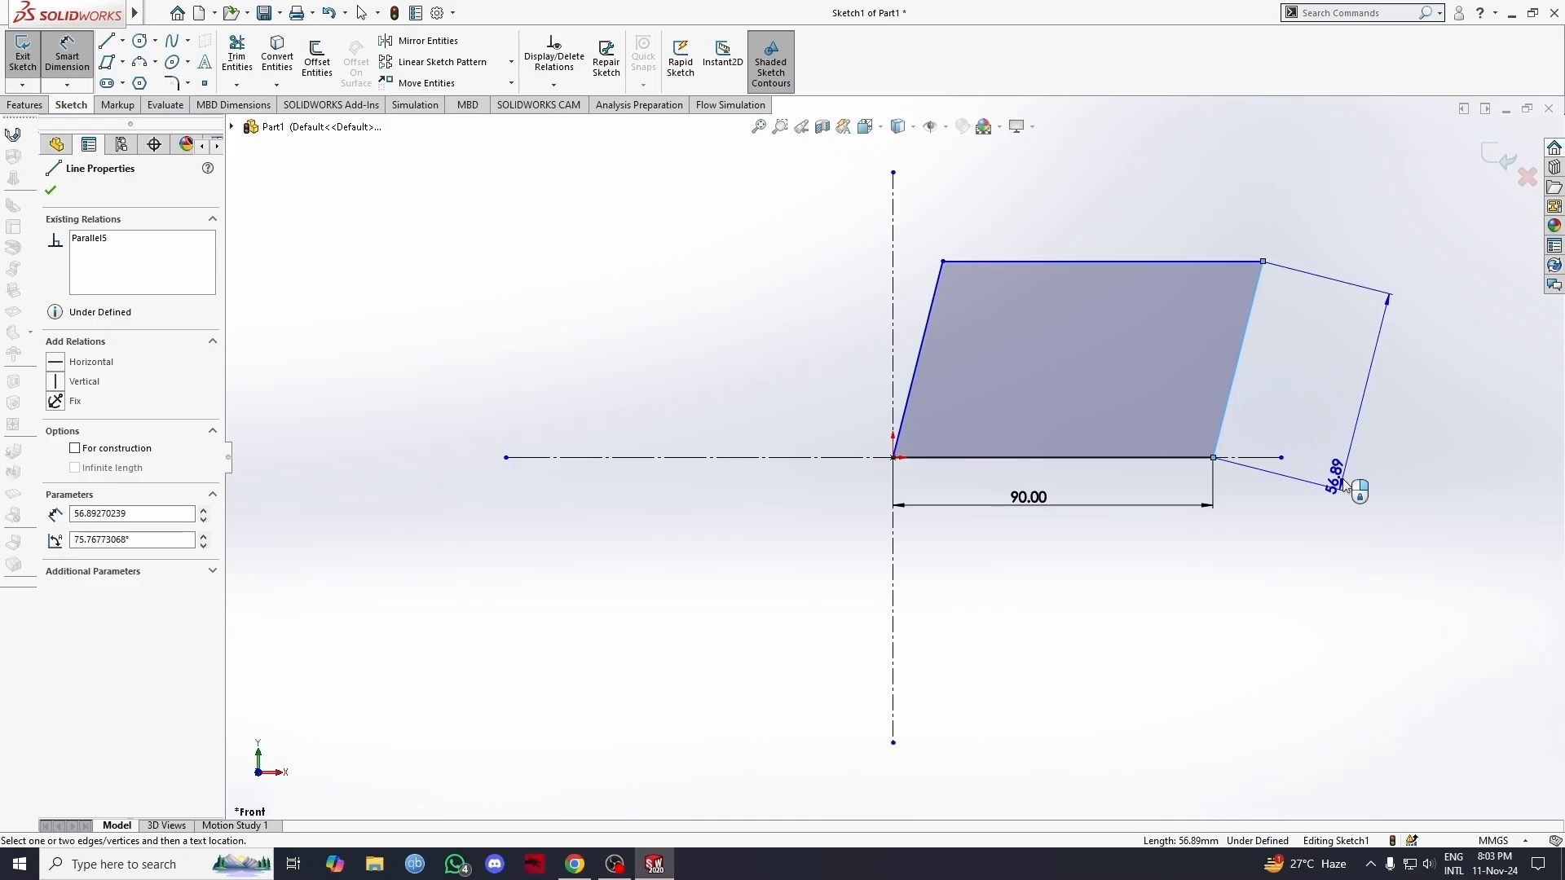
pyautogui.click(1343, 487)
pyautogui.write('60')
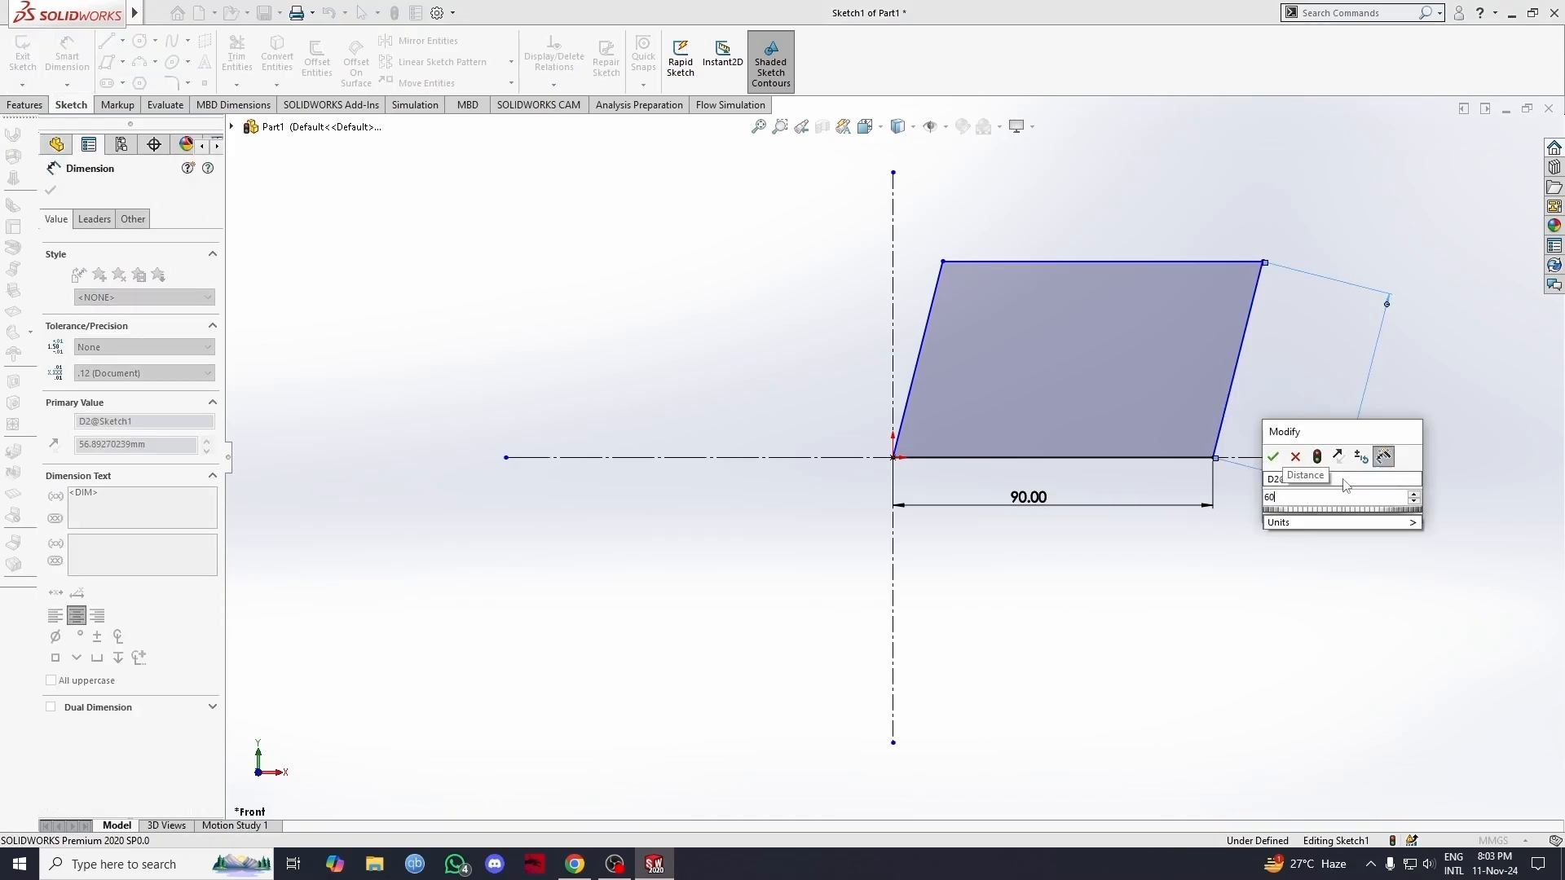
pyautogui.press('Return')
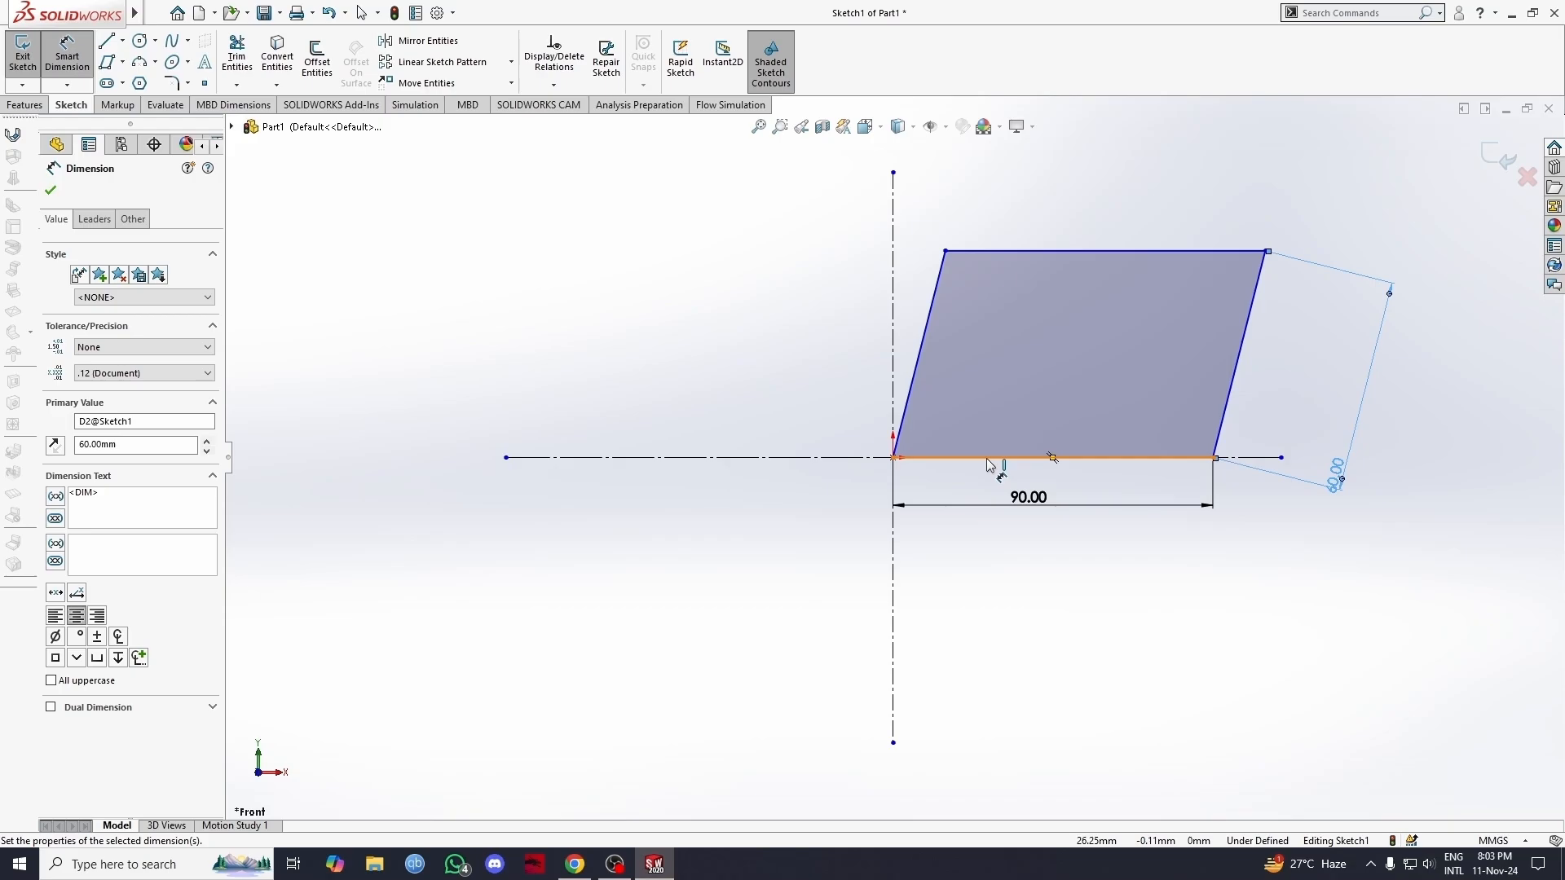
# Step: Dimension the angle between the parallelogram's bottom edge and left slanted edge to 60 degrees
pyautogui.click(61, 72)
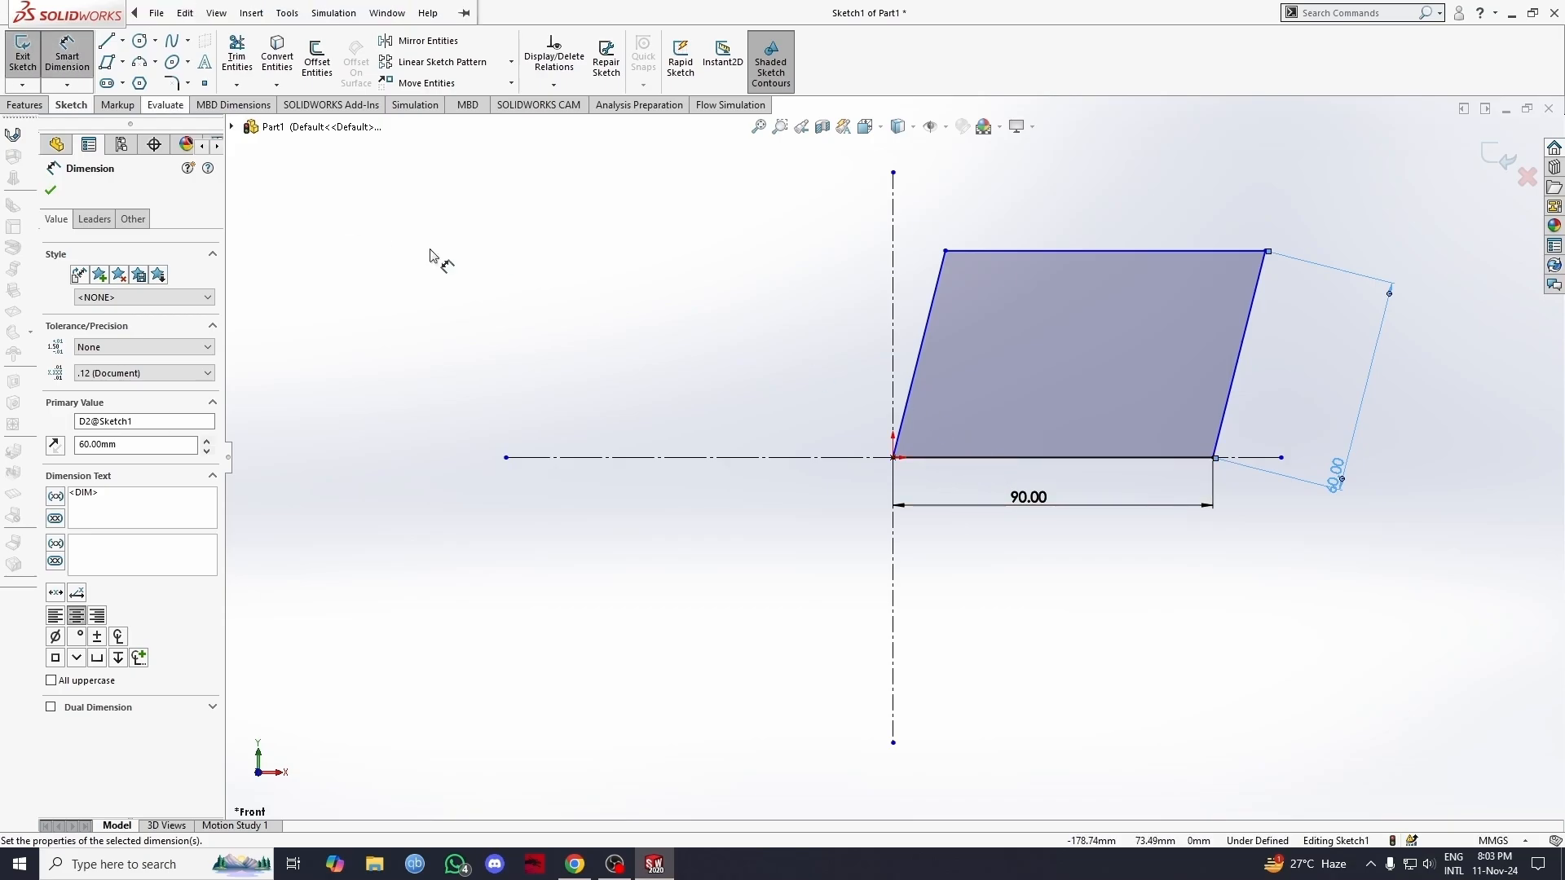
pyautogui.click(988, 463)
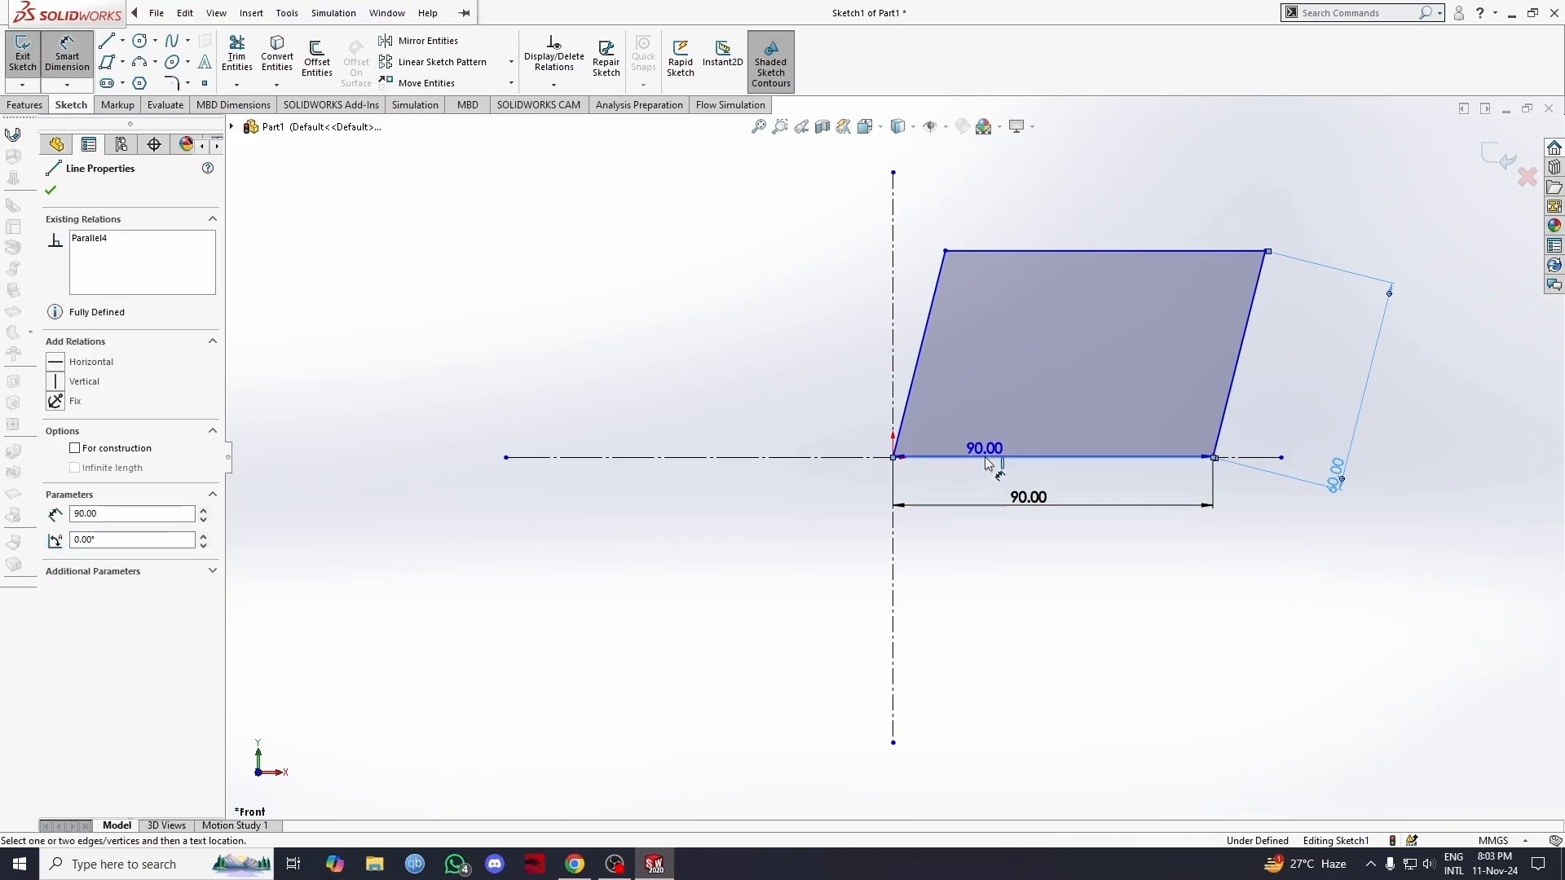
pyautogui.click(909, 396)
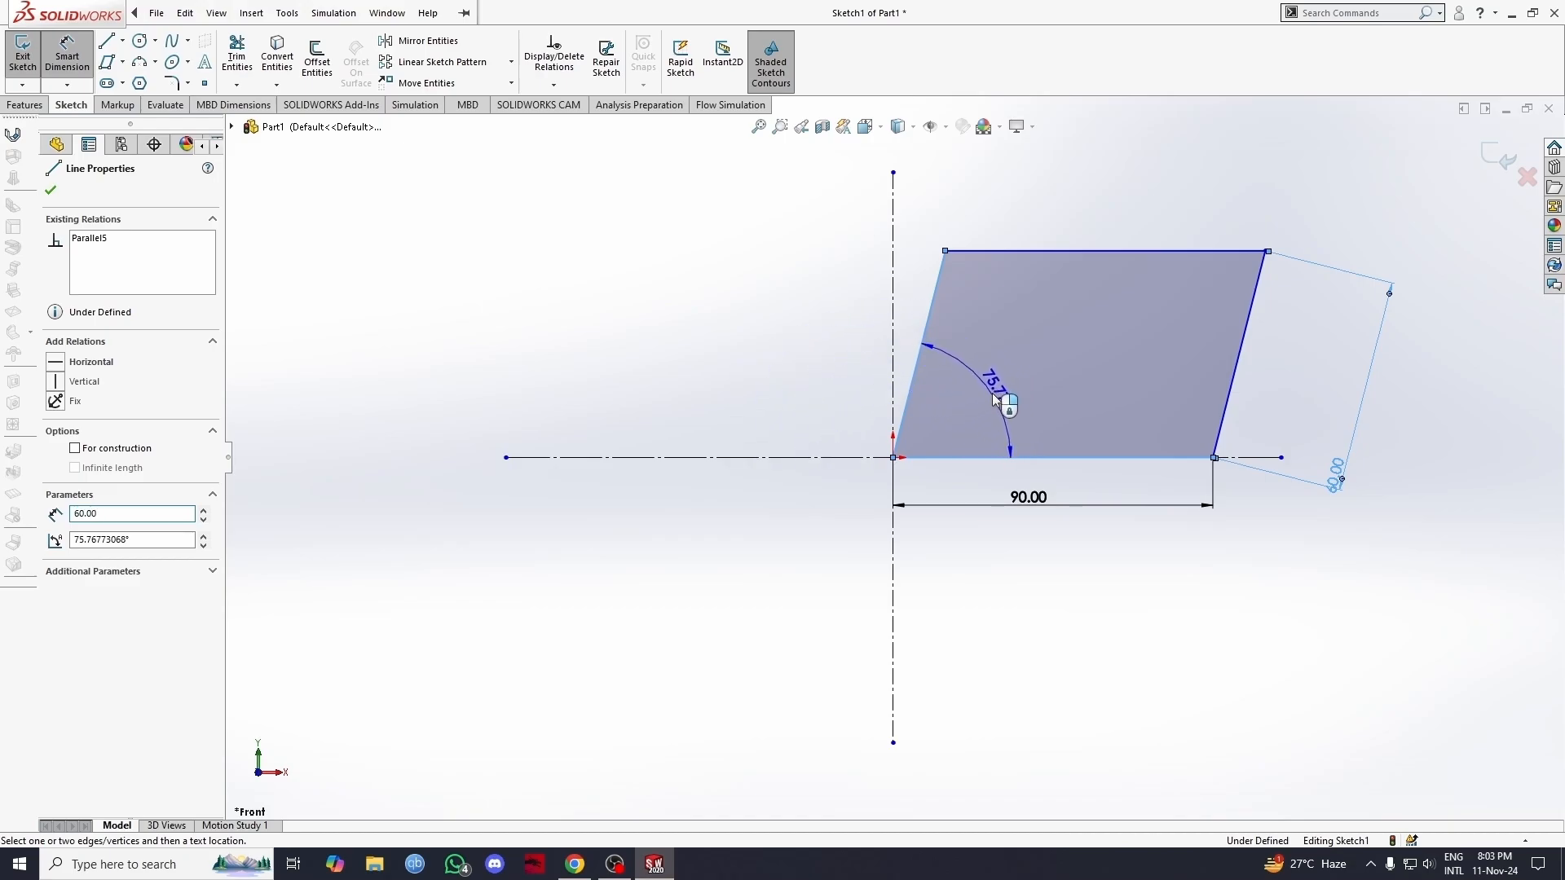
pyautogui.click(991, 396)
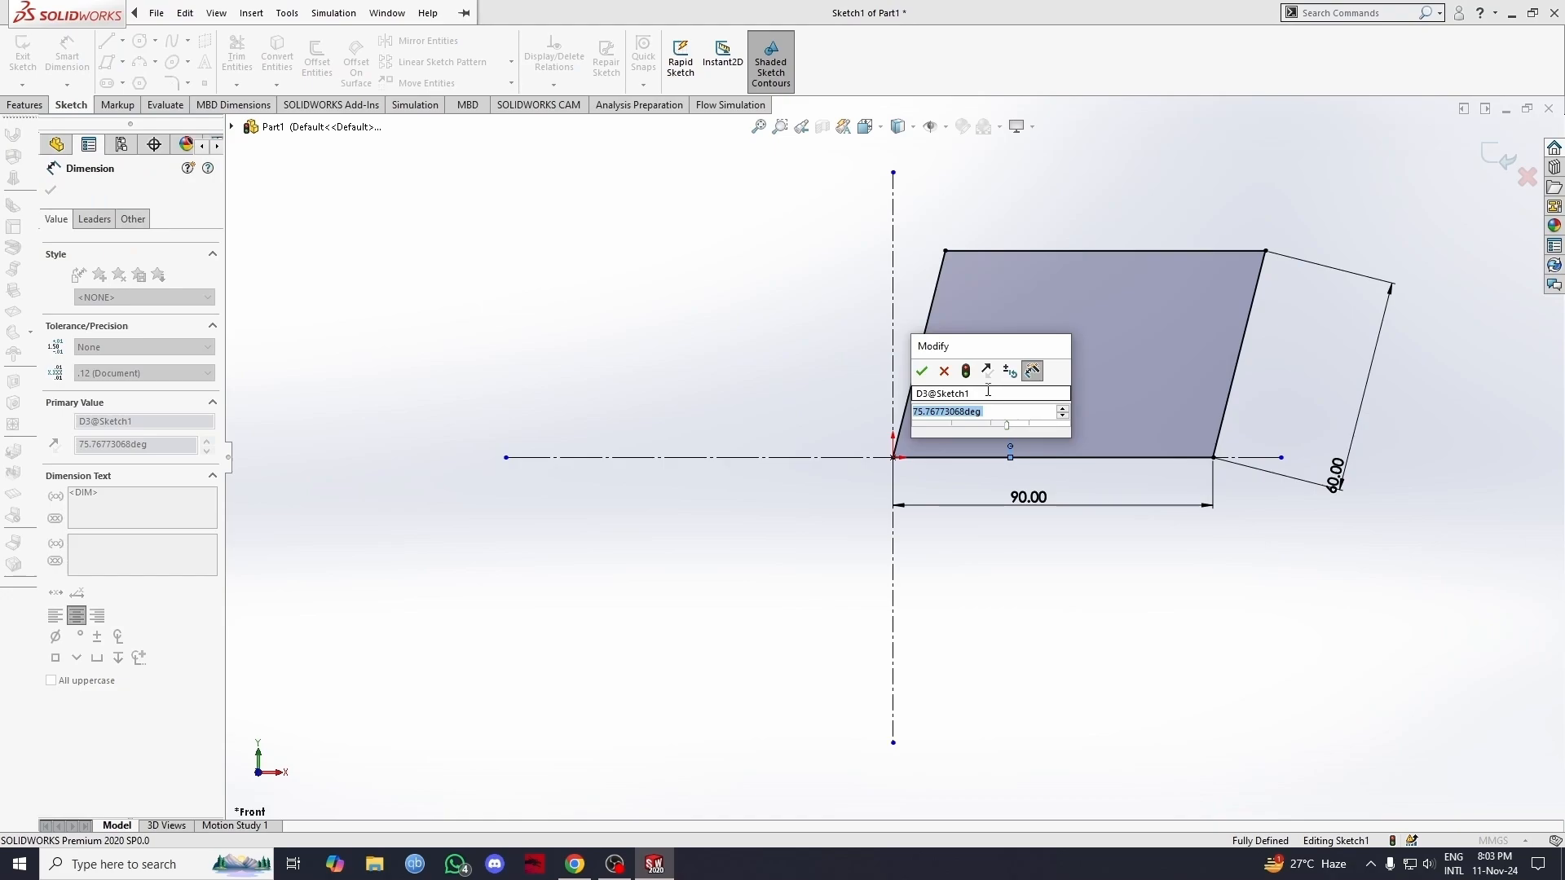
pyautogui.write('60')
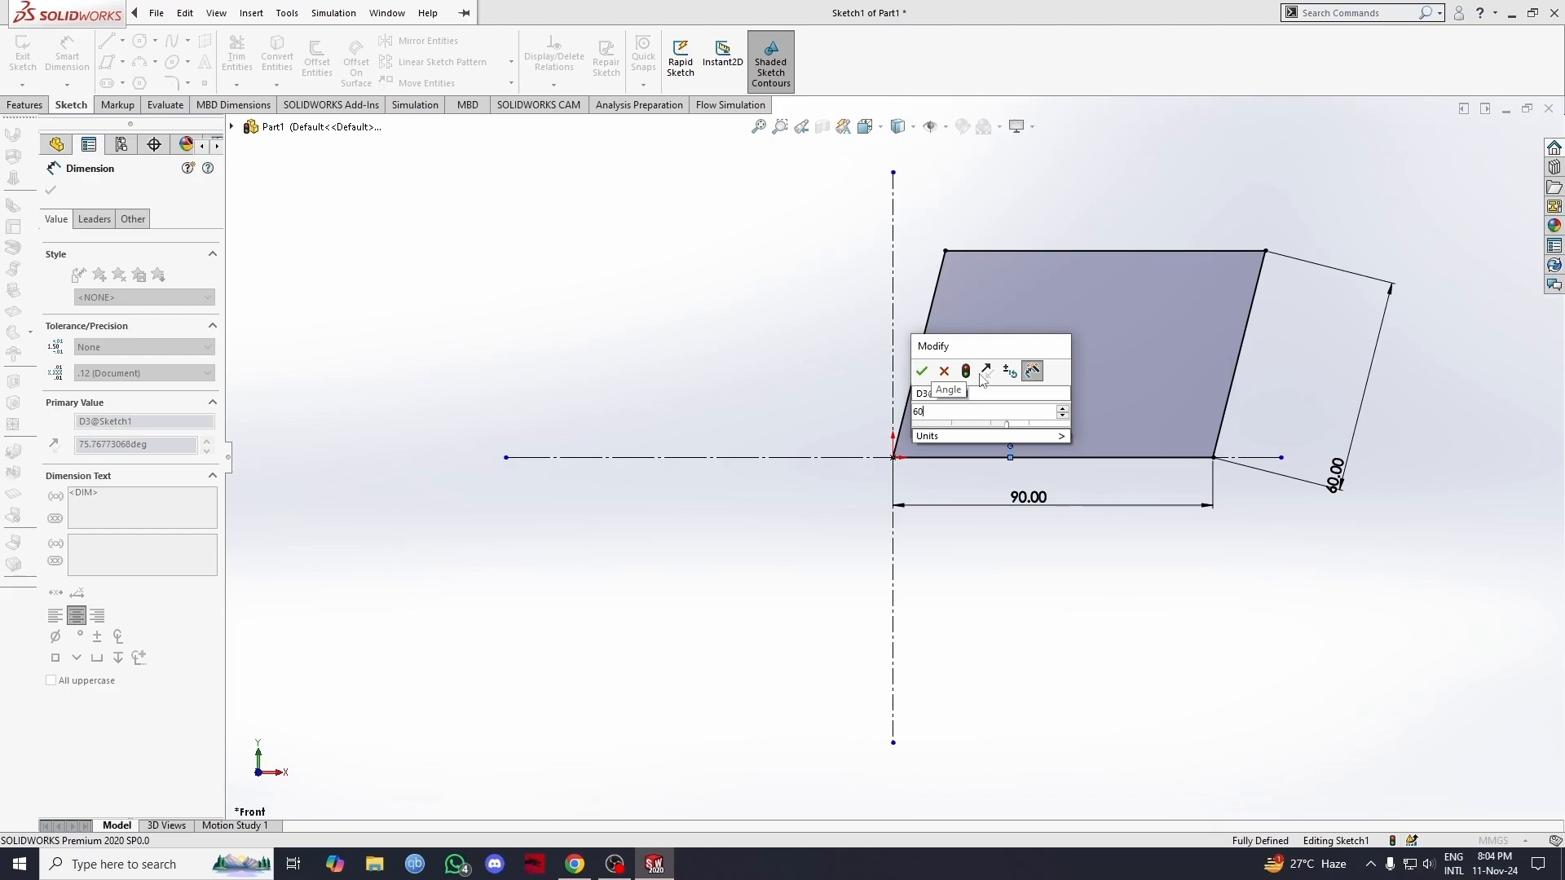
pyautogui.press('Return')
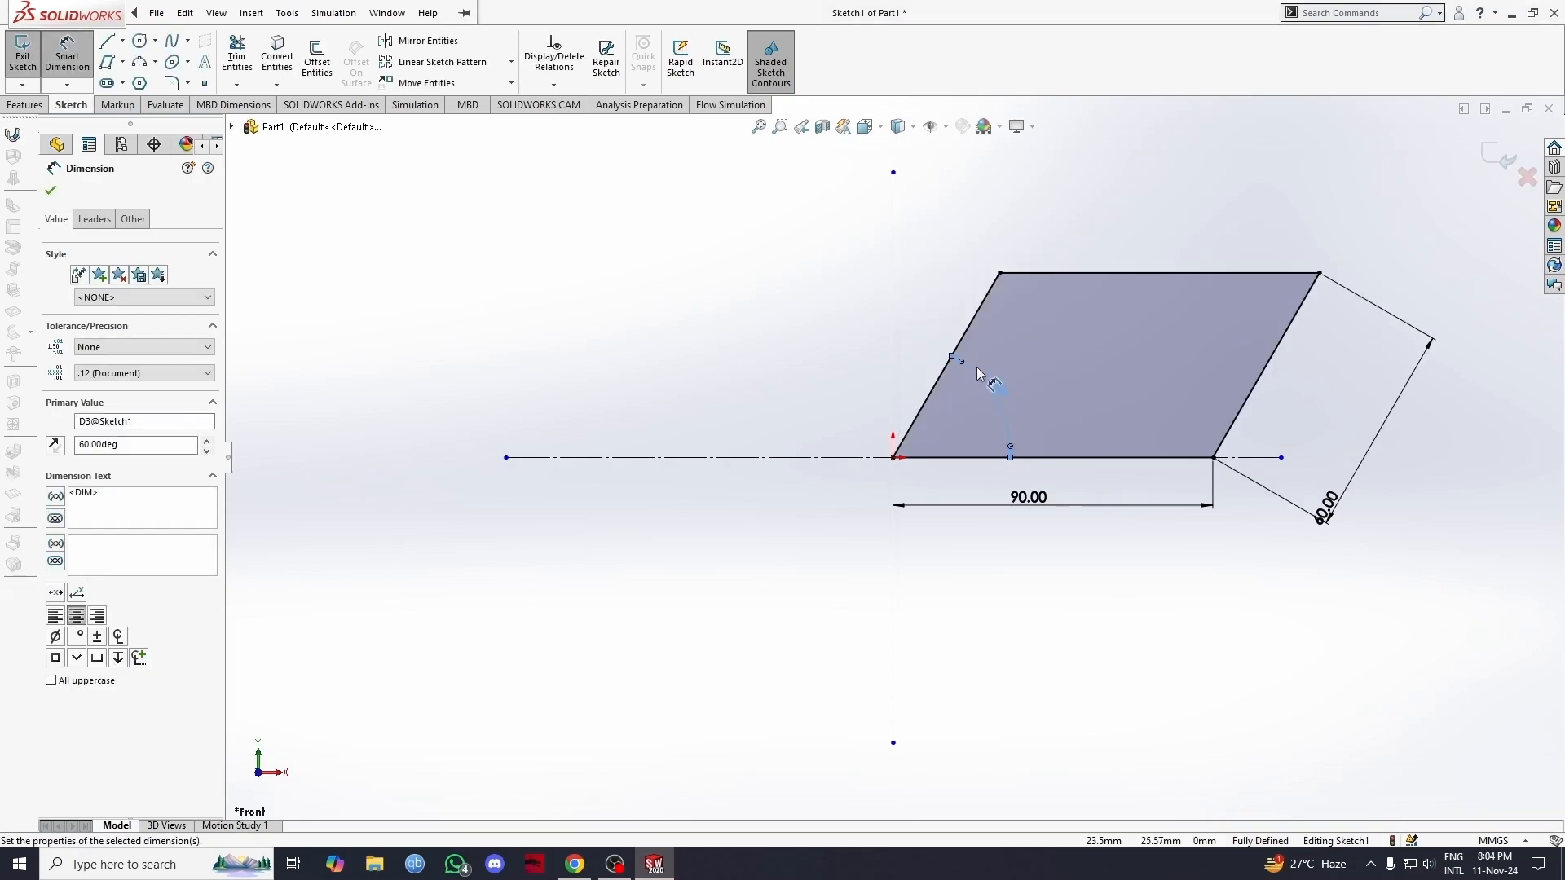